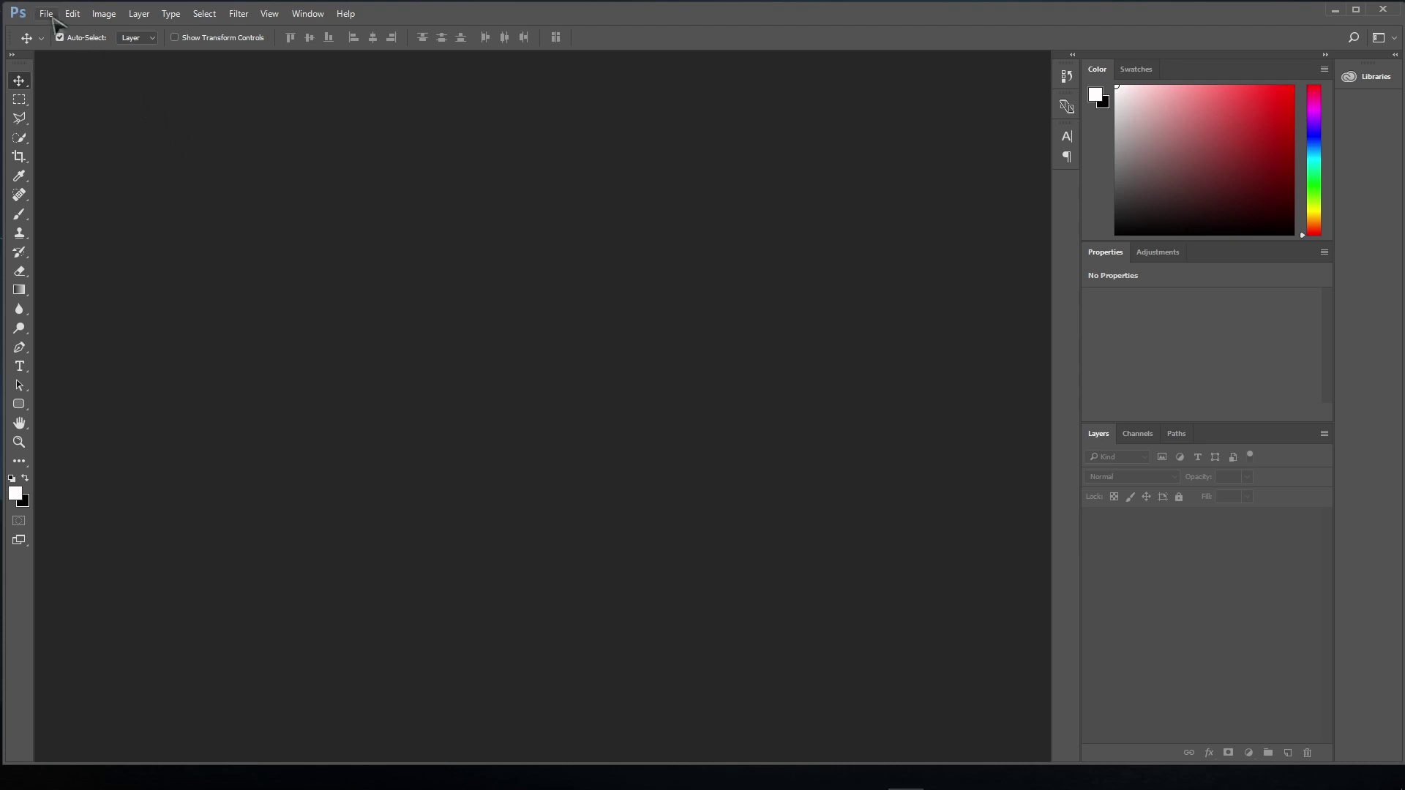
Create a new white 1800 × 2350 px document at 300 pixels per inch
{"action": "left_click", "coordinate": [49, 14]}
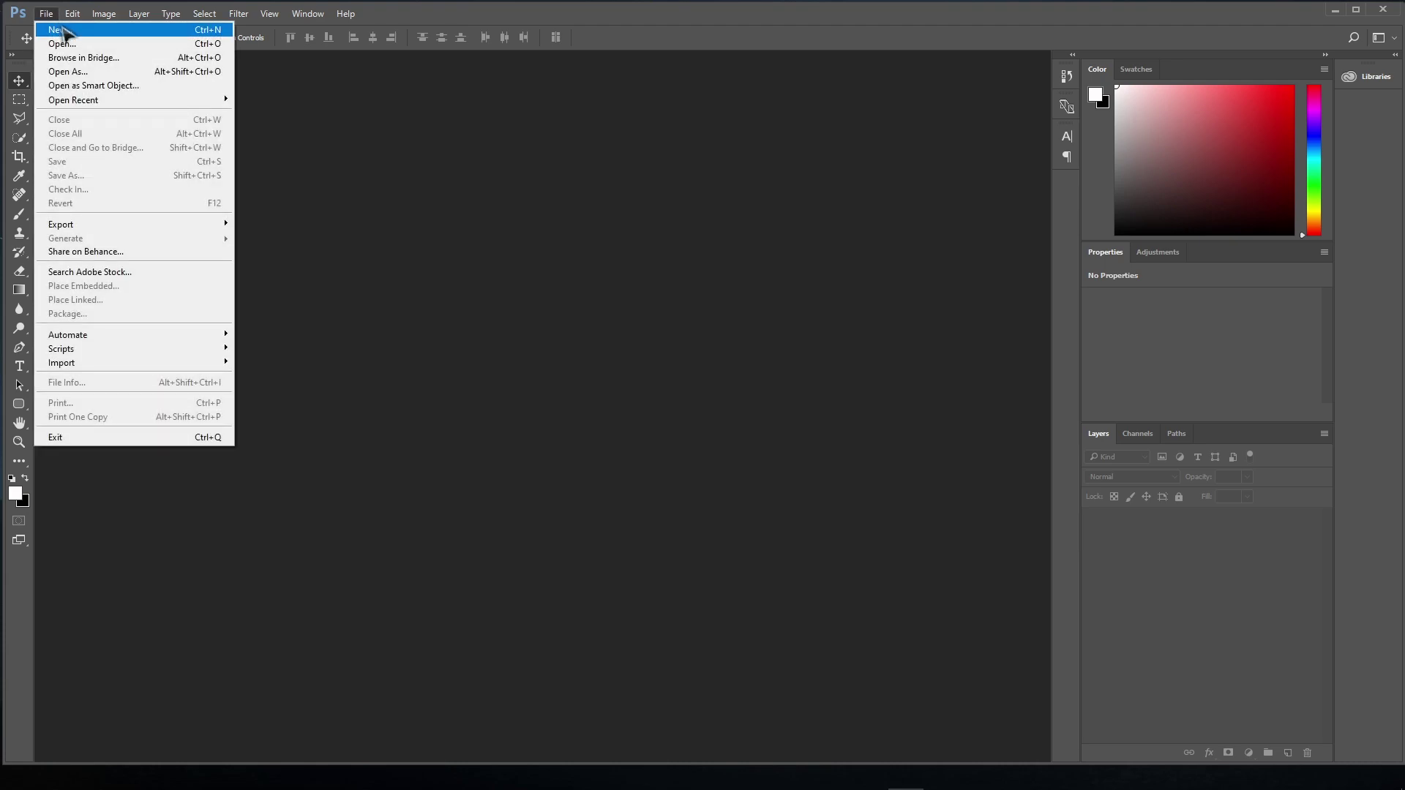
{"action": "left_click", "coordinate": [55, 30]}
{"action": "left_click_drag", "start_coordinate": [654, 248], "coordinate": [618, 251]}
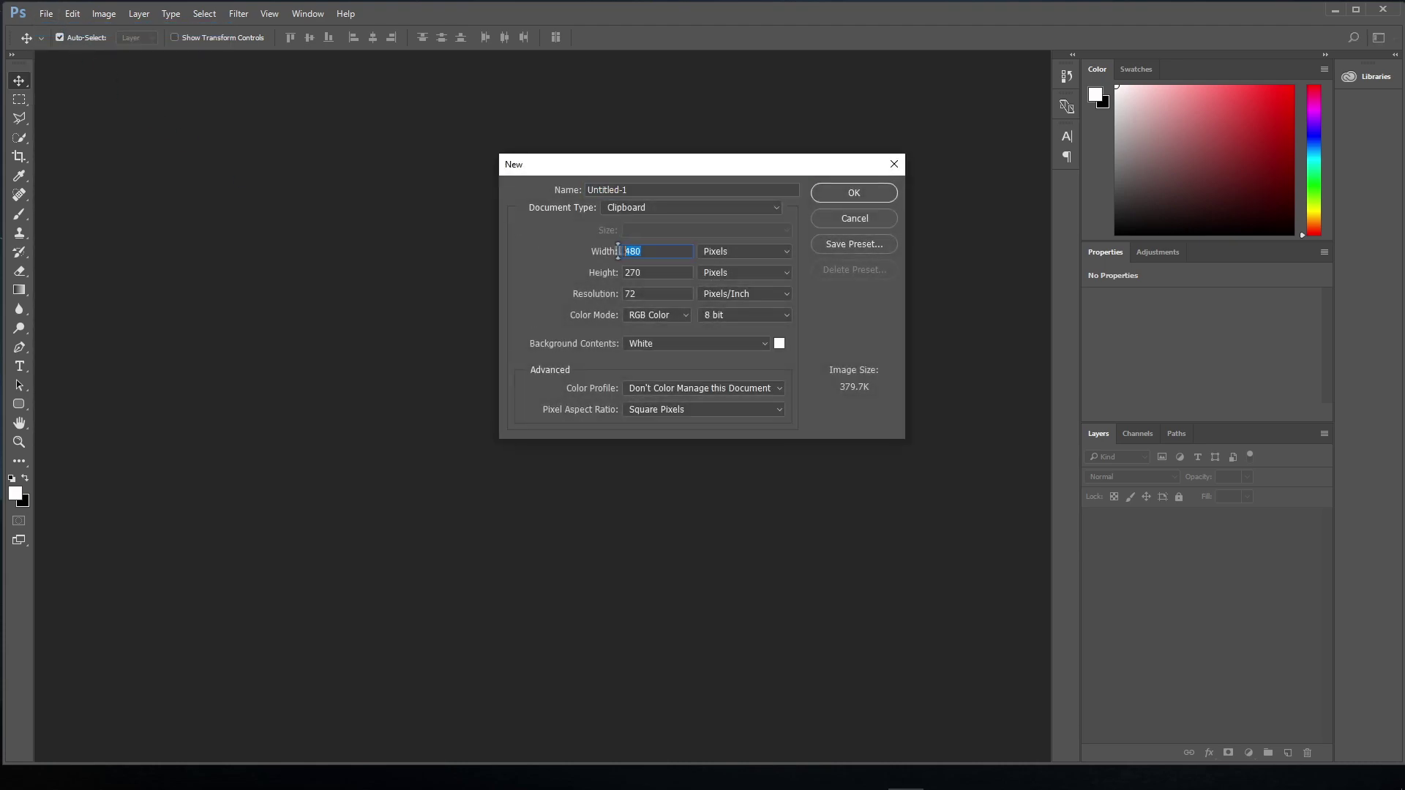
{"action": "type", "text": "1800"}
{"action": "left_click_drag", "start_coordinate": [648, 272], "coordinate": [623, 275]}
{"action": "type", "text": "235"}
{"action": "left_click_drag", "start_coordinate": [643, 294], "coordinate": [615, 292]}
{"action": "left_click", "coordinate": [849, 194]}
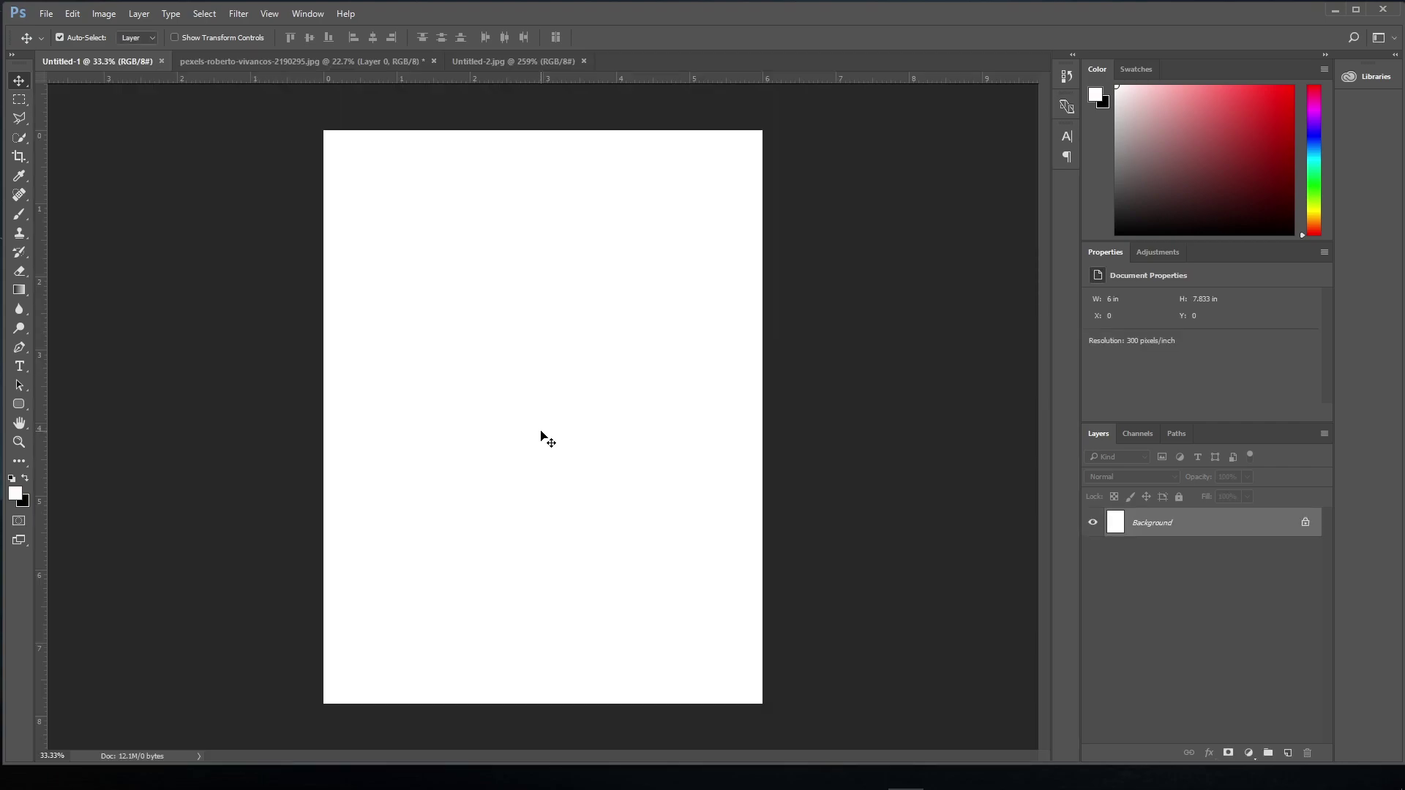
Drag the New York skyline photo into Untitled-1 and scale it to cover the canvas
{"action": "left_click", "coordinate": [315, 64]}
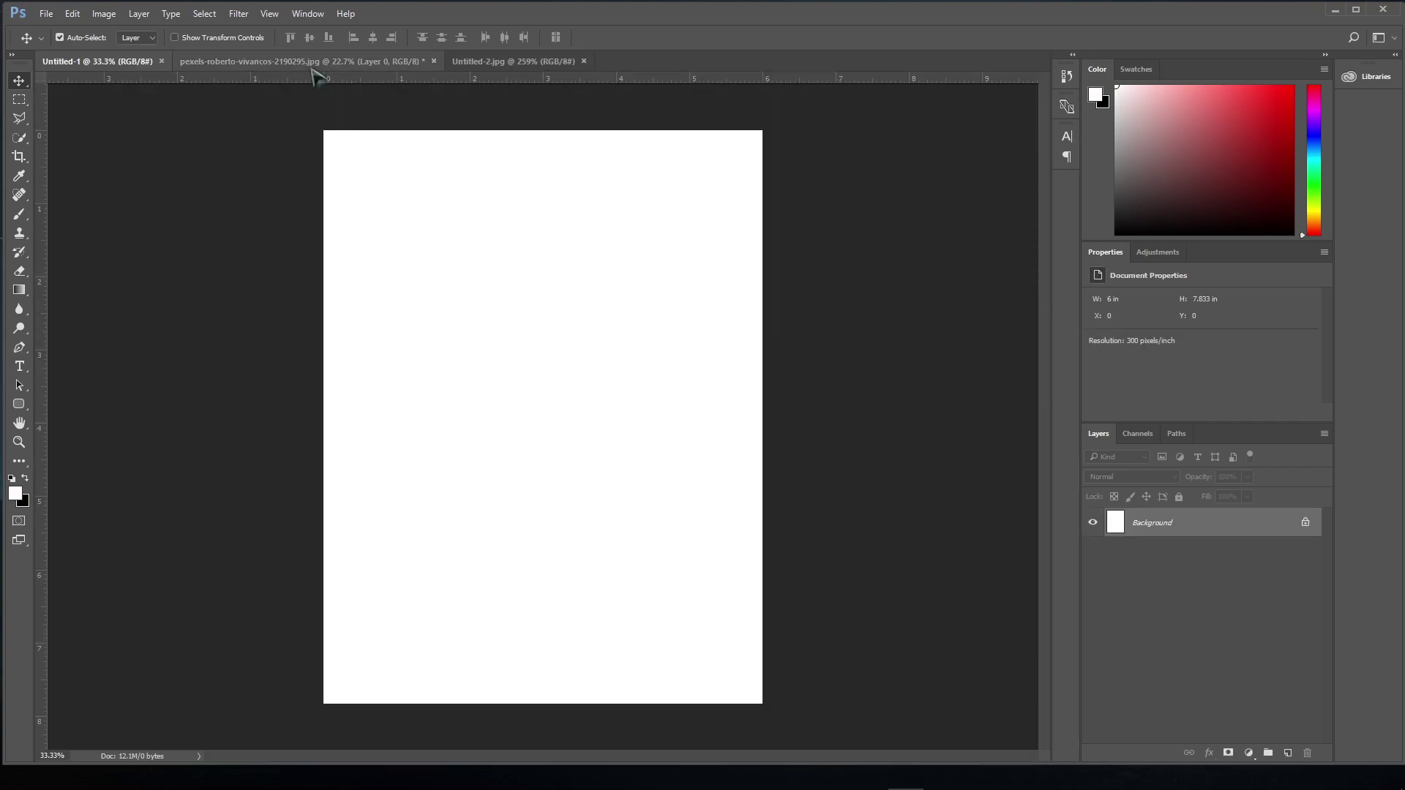
{"action": "mouse_move", "coordinate": [485, 396]}
{"action": "left_mouse_down"}
{"action": "mouse_move", "coordinate": [156, 70]}
{"action": "mouse_move", "coordinate": [473, 502]}
{"action": "left_mouse_up"}
{"action": "key", "text": "ctrl+t"}
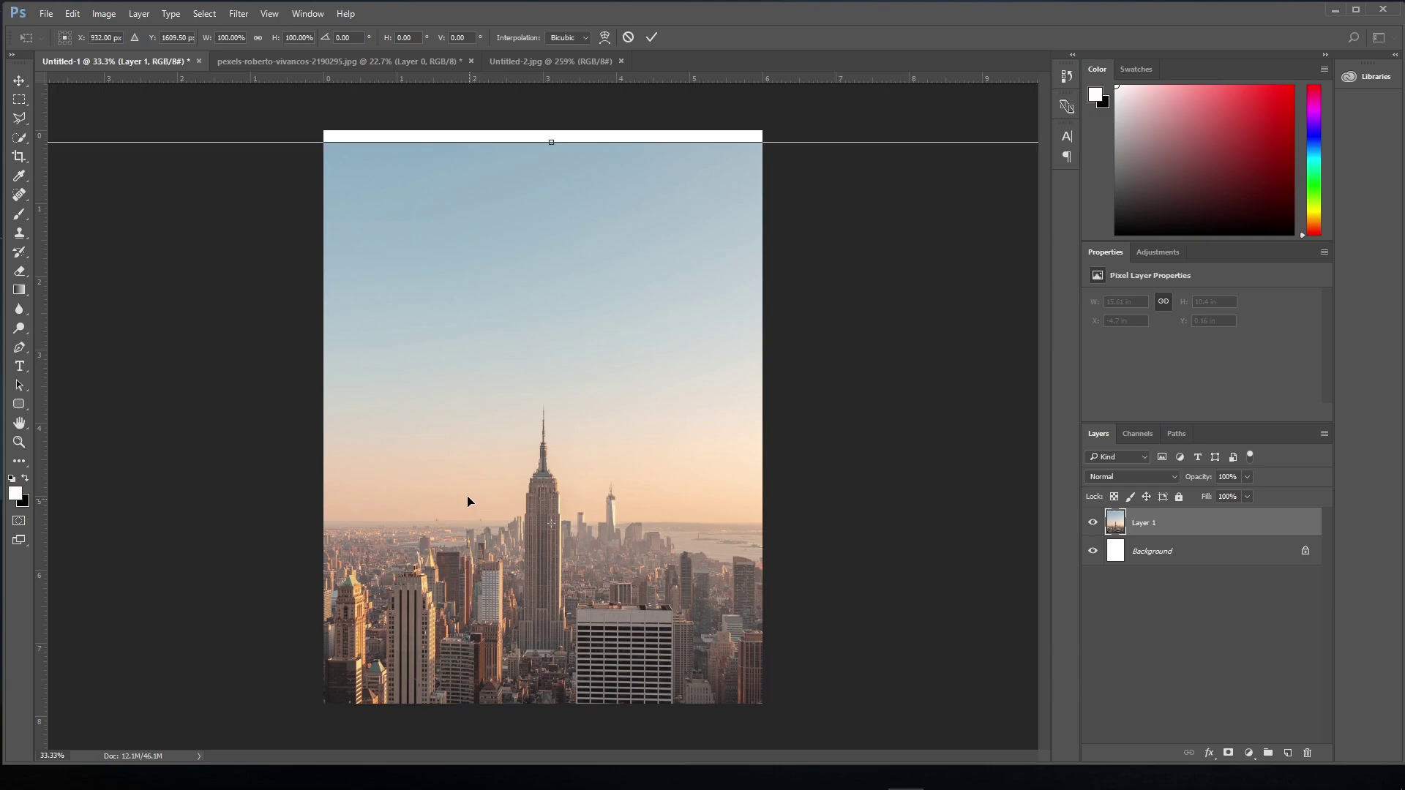
{"action": "scroll", "coordinate": [441, 458], "scroll_direction": "down", "scroll_amount": 1}
{"action": "scroll", "coordinate": [441, 458], "scroll_direction": "down", "scroll_amount": 1}
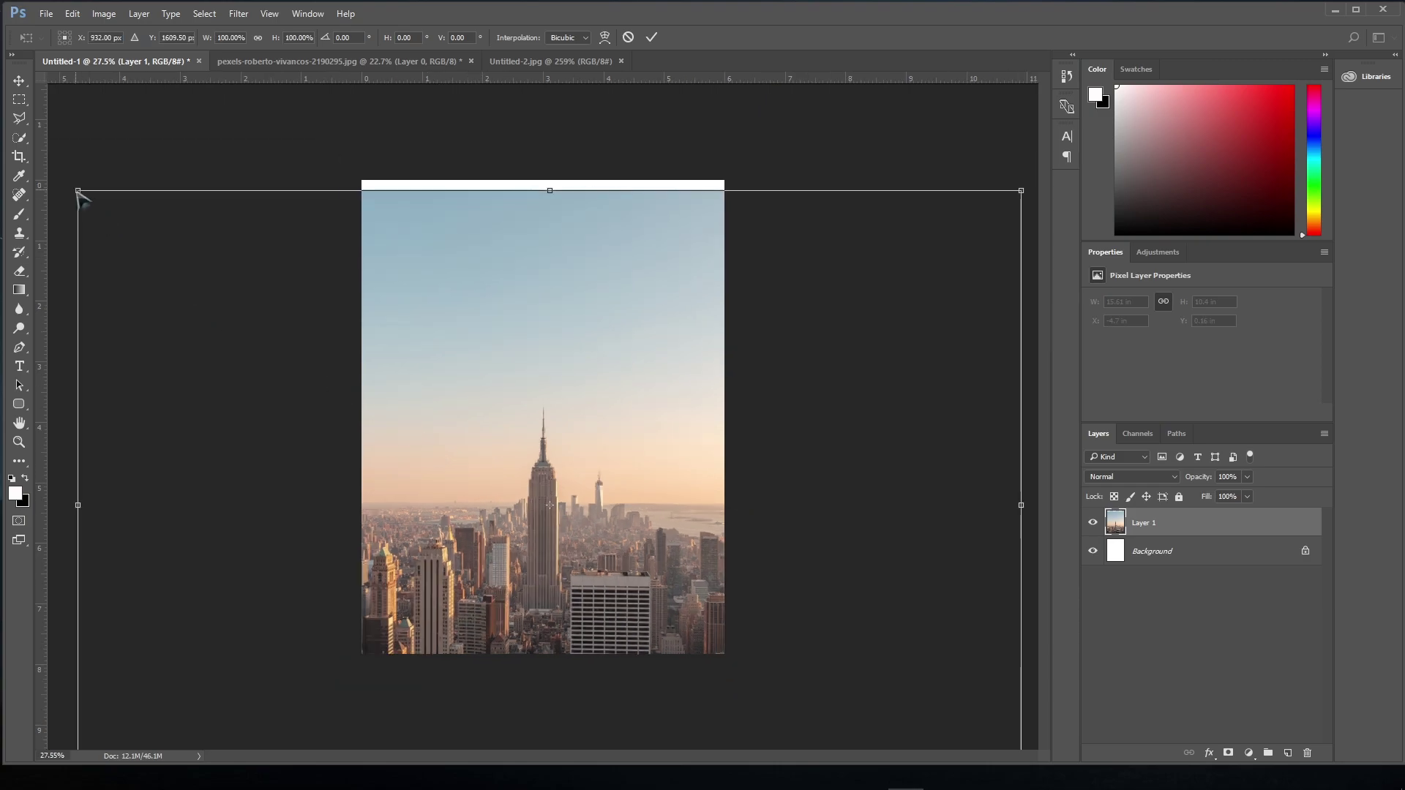
{"action": "left_click_drag", "start_coordinate": [75, 189], "coordinate": [315, 348]}
{"action": "left_click_drag", "start_coordinate": [508, 545], "coordinate": [387, 377]}
{"action": "left_click_drag", "start_coordinate": [892, 653], "coordinate": [903, 660]}
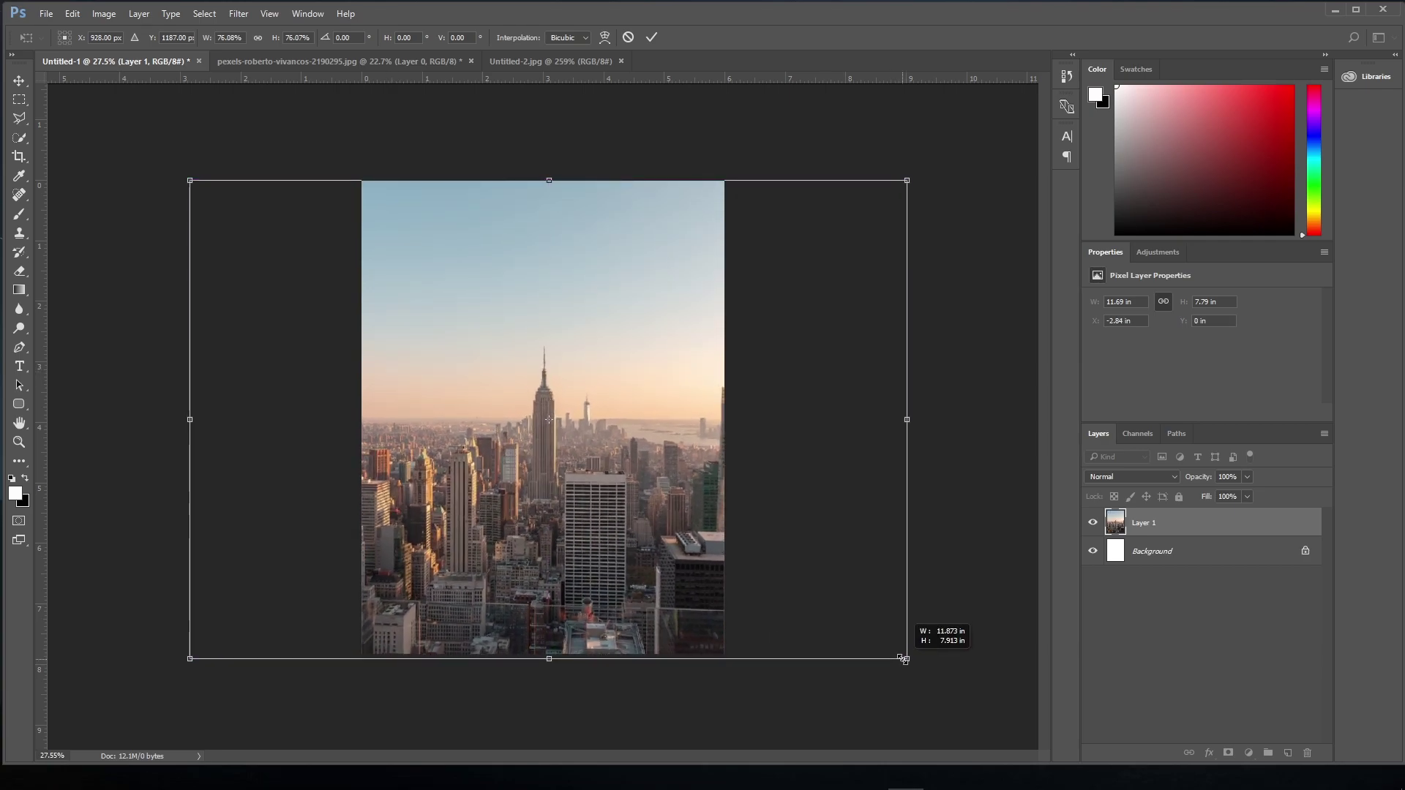
{"action": "left_click_drag", "start_coordinate": [583, 502], "coordinate": [579, 503]}
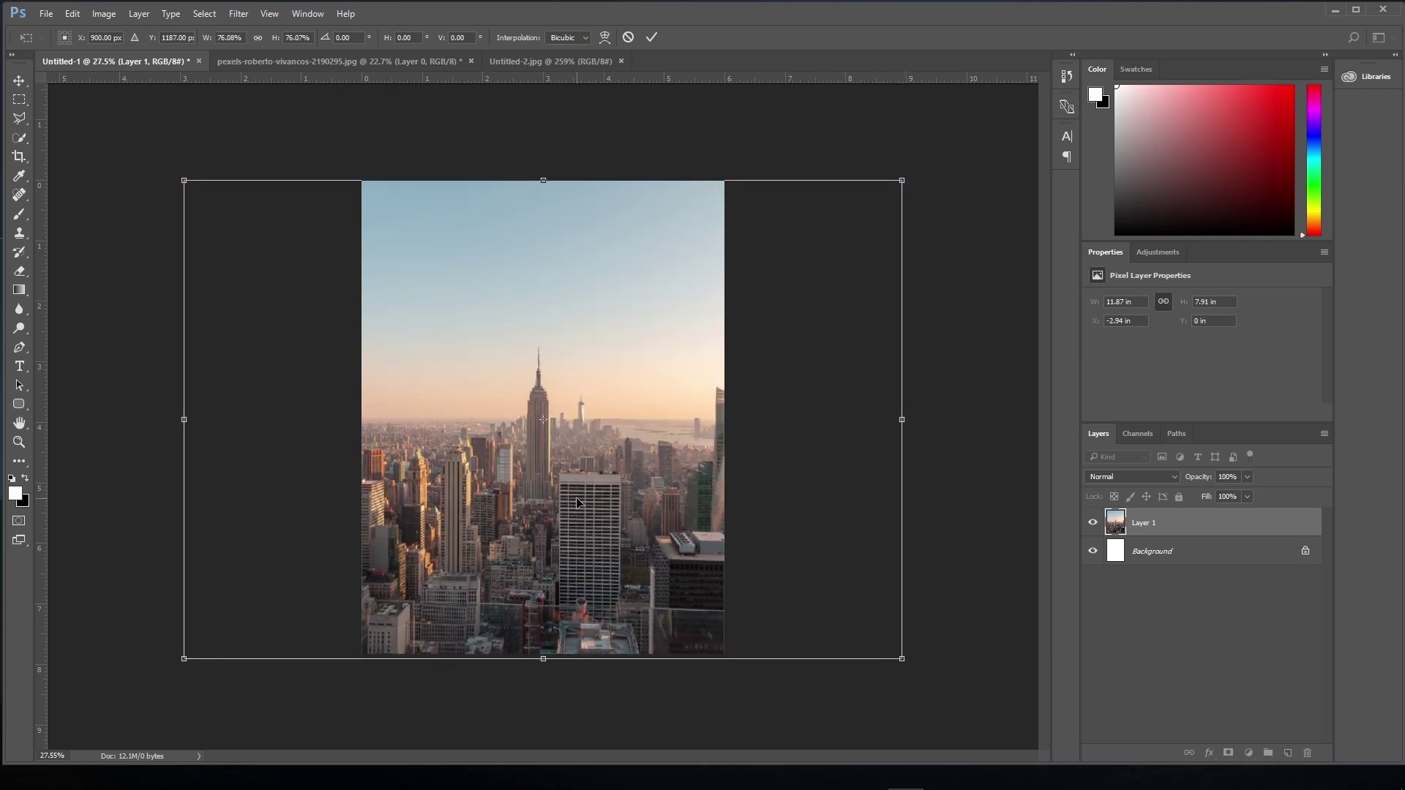
{"action": "key", "text": "Return"}
{"action": "key", "text": "ctrl+plus"}
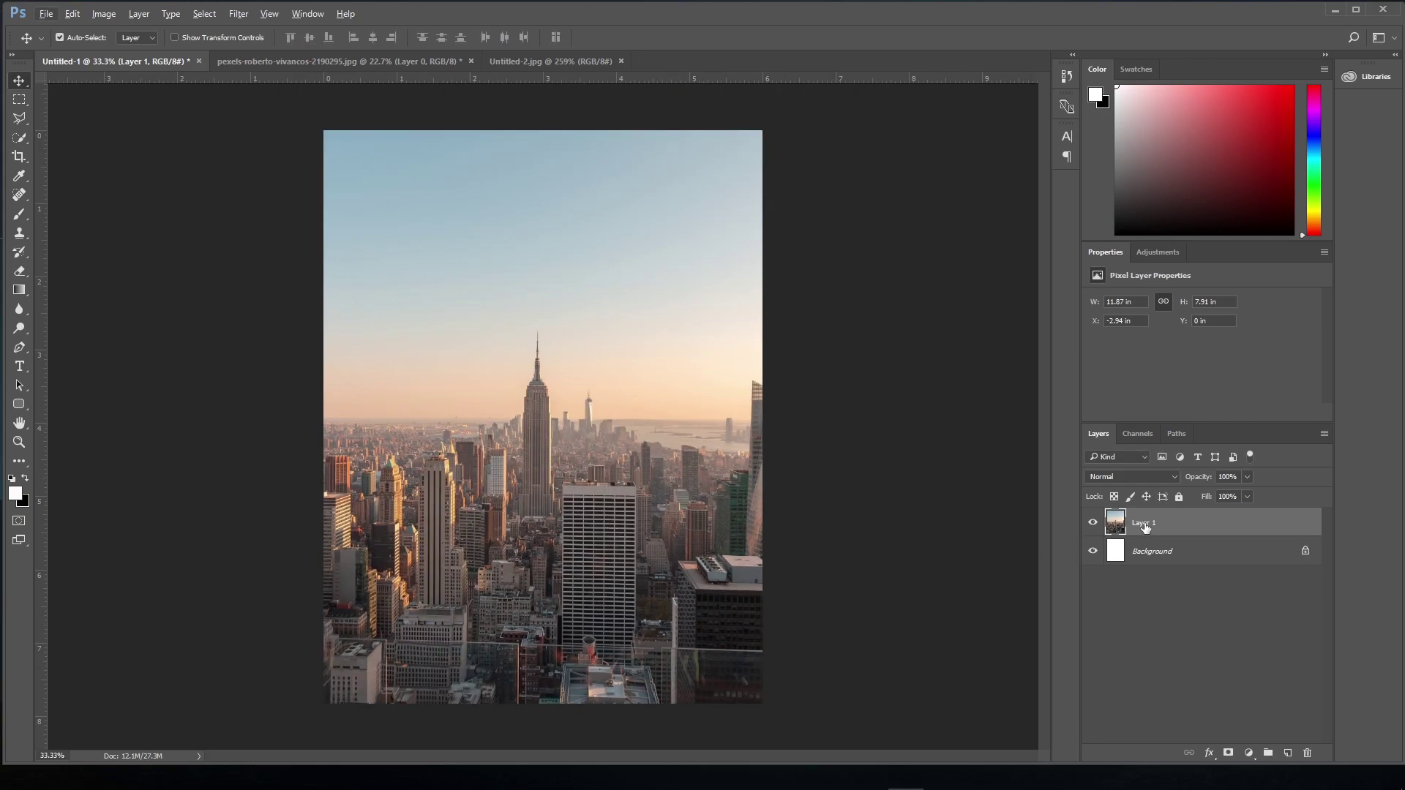
Rename Layer 1 to City, make it a smart object, and add a hidden City copy
{"action": "double_click", "coordinate": [1144, 522]}
{"action": "type", "text": "City"}
{"action": "key", "text": "Return"}
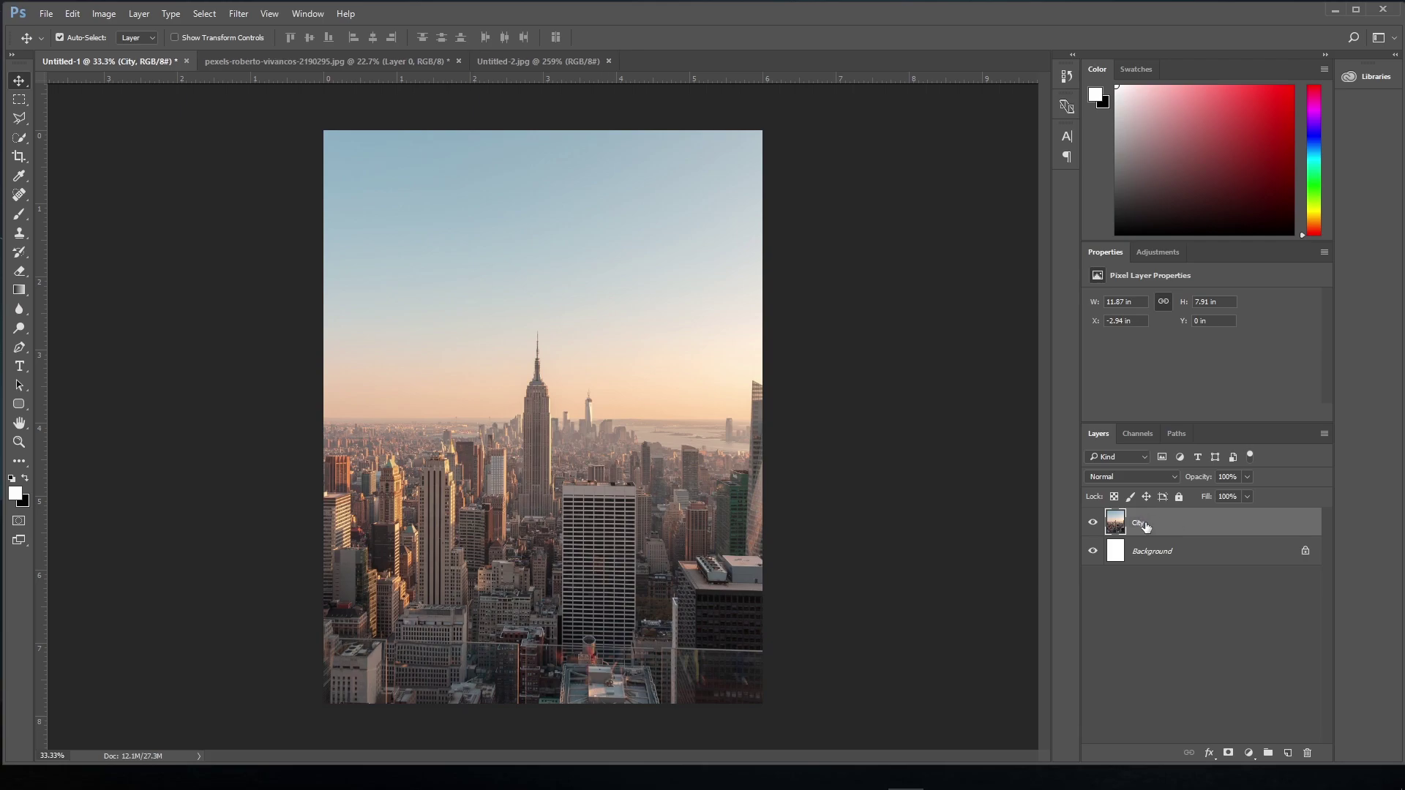
{"action": "right_click", "coordinate": [1146, 526]}
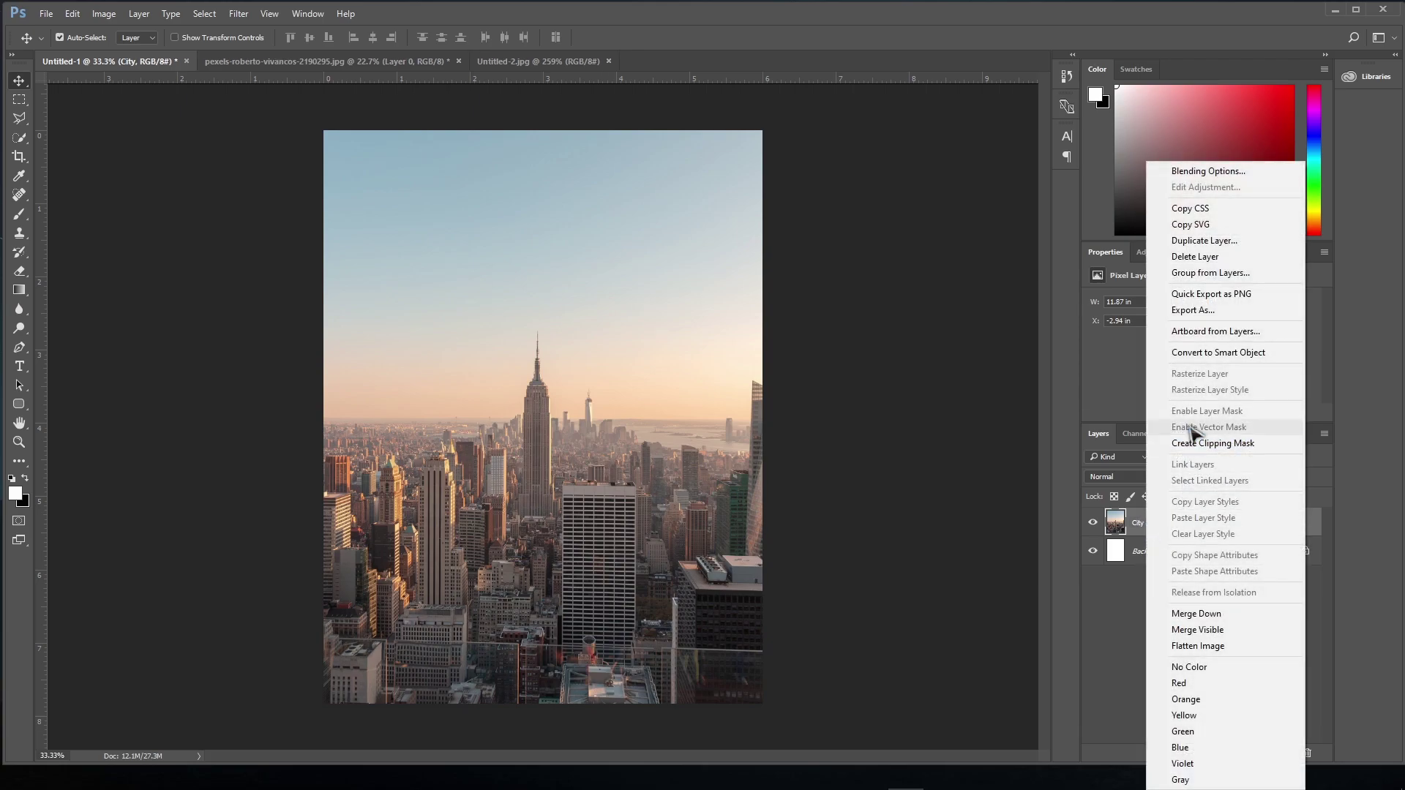
{"action": "left_click", "coordinate": [1198, 352]}
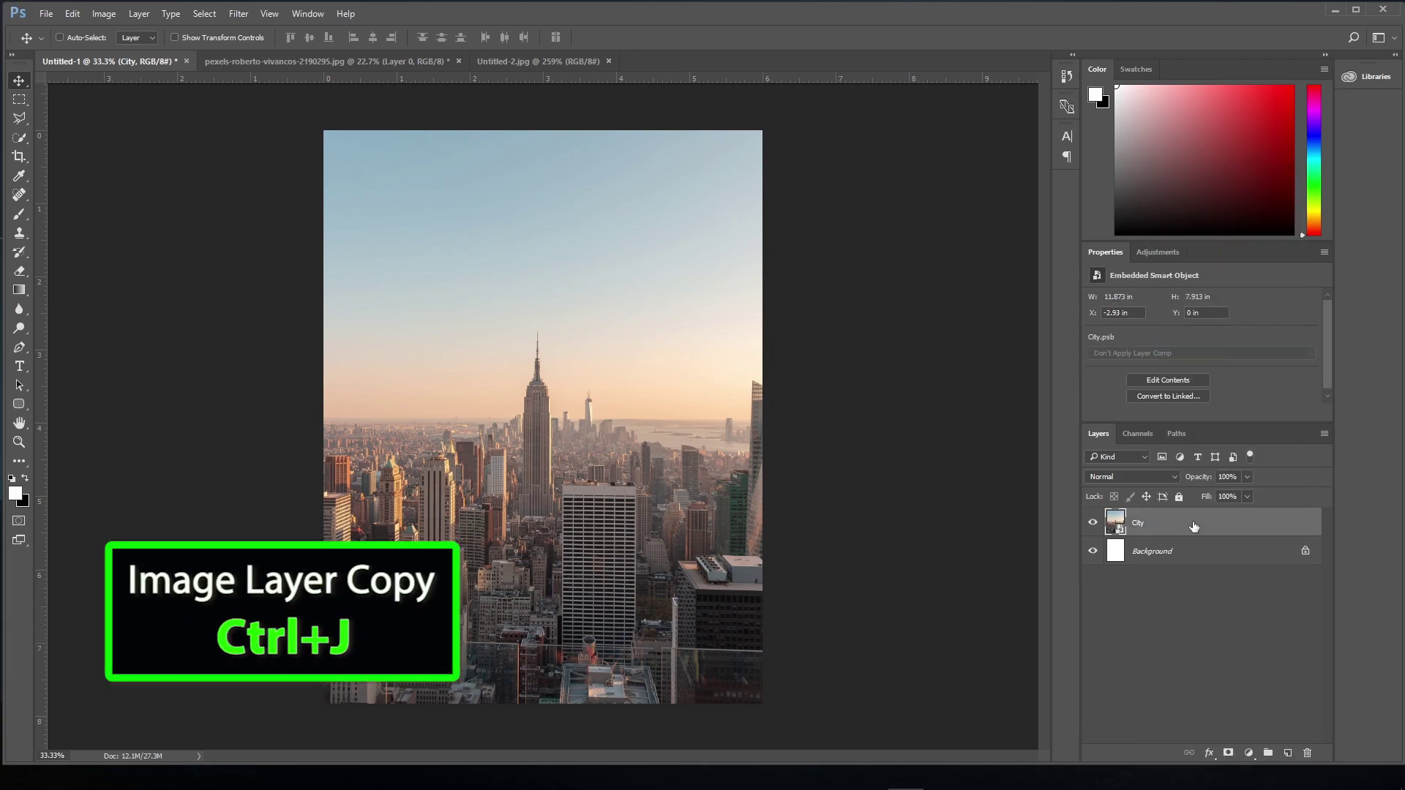
{"action": "key", "text": "ctrl+j"}
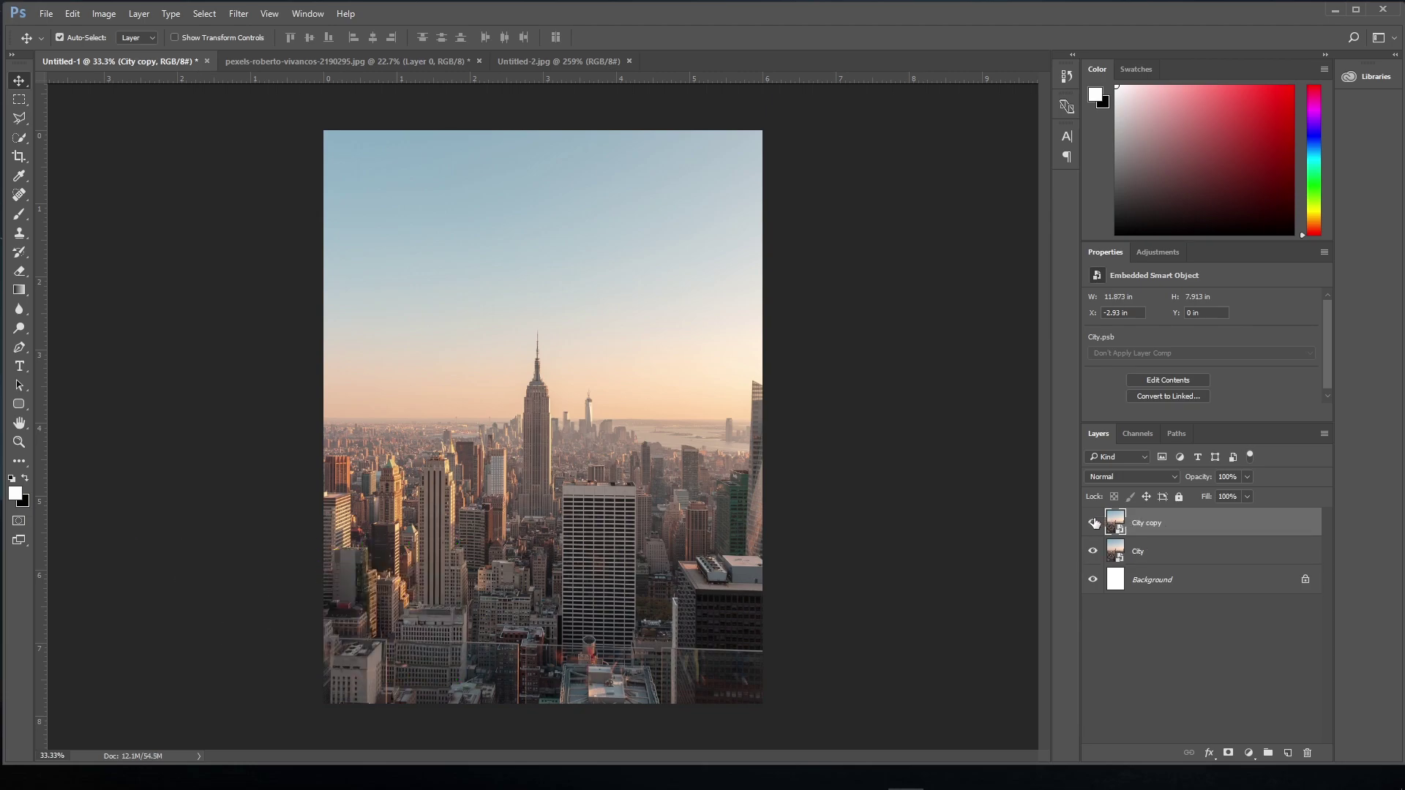
{"action": "left_click", "coordinate": [1093, 523]}
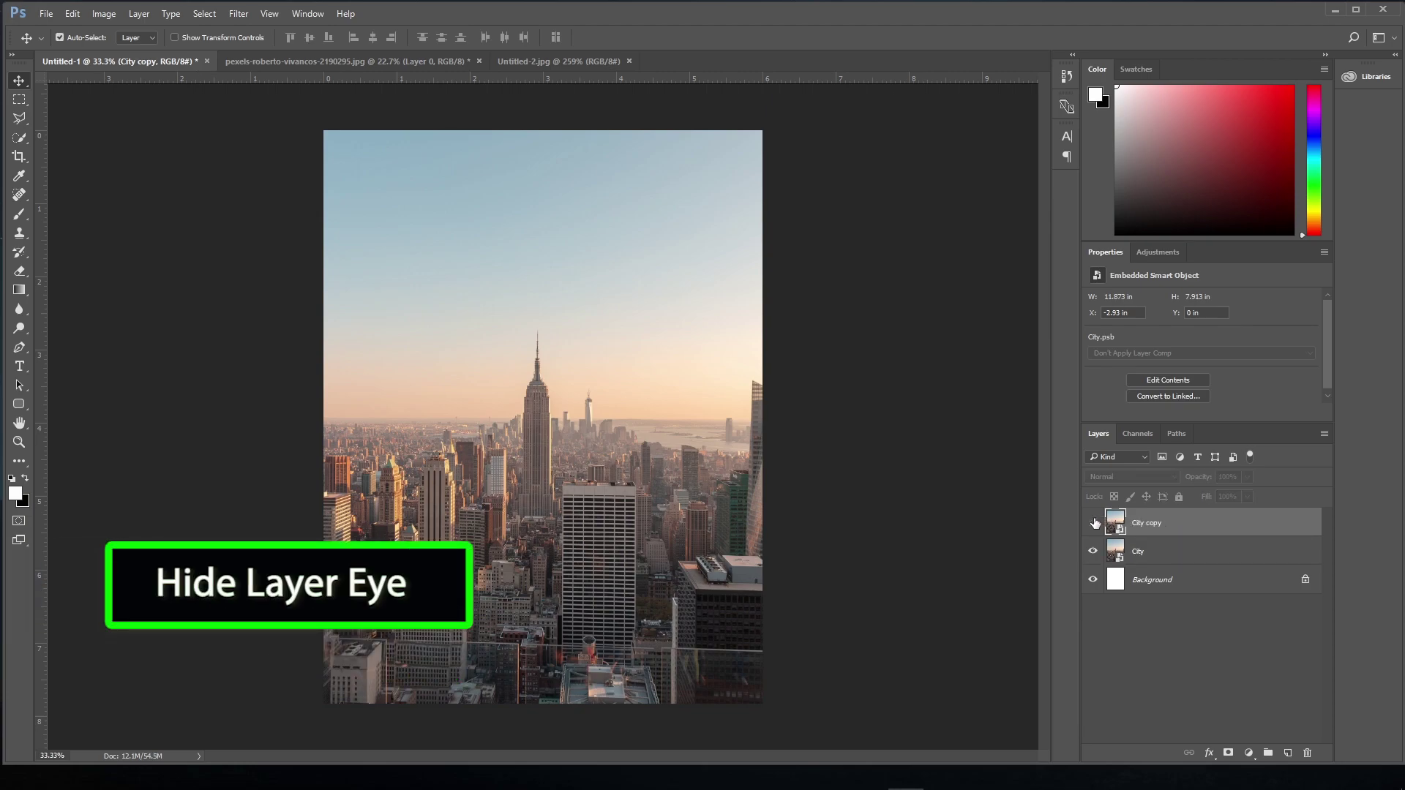
{"action": "left_click", "coordinate": [1155, 553]}
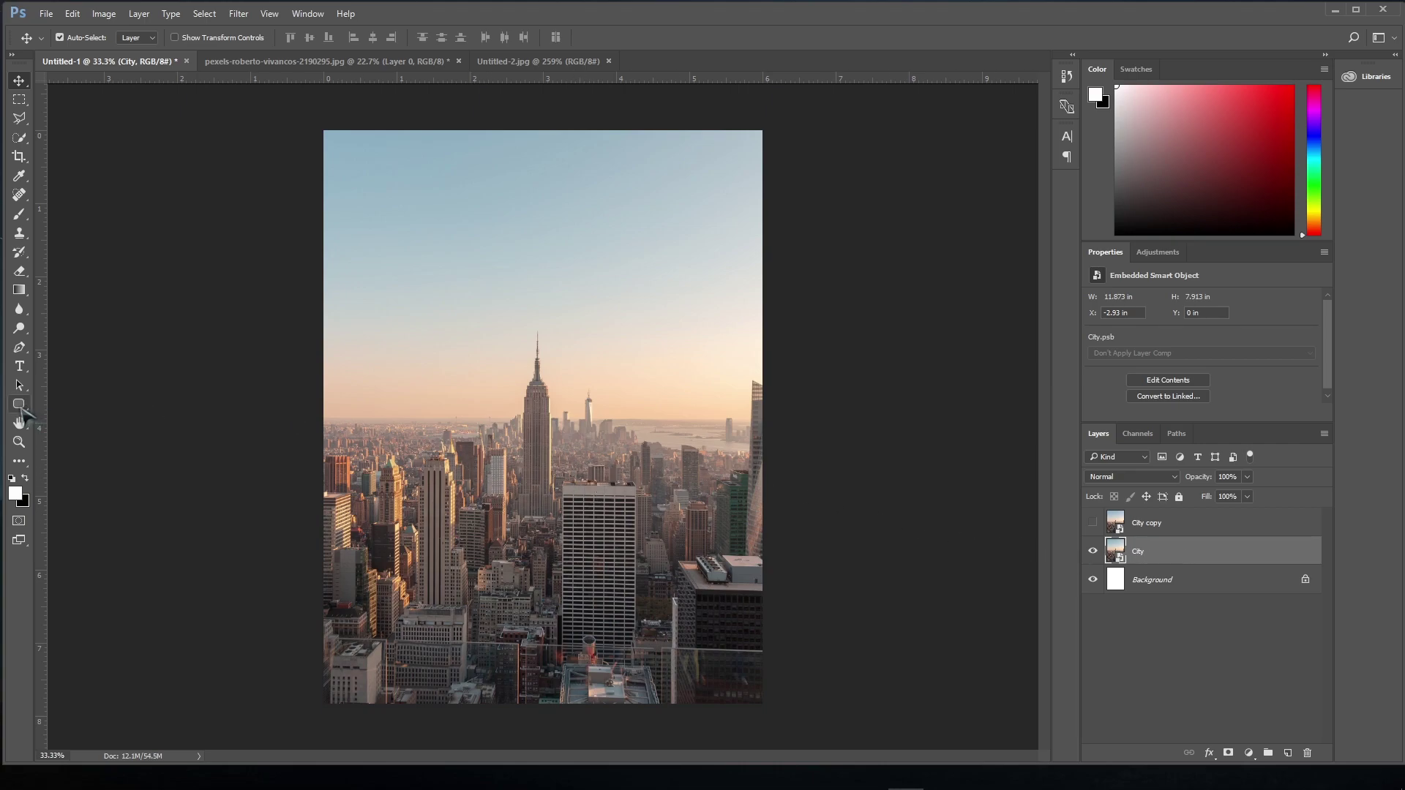
Draw a black-filled rectangle across the bottom of the city photo
{"action": "left_click_drag", "start_coordinate": [22, 408], "coordinate": [73, 406]}
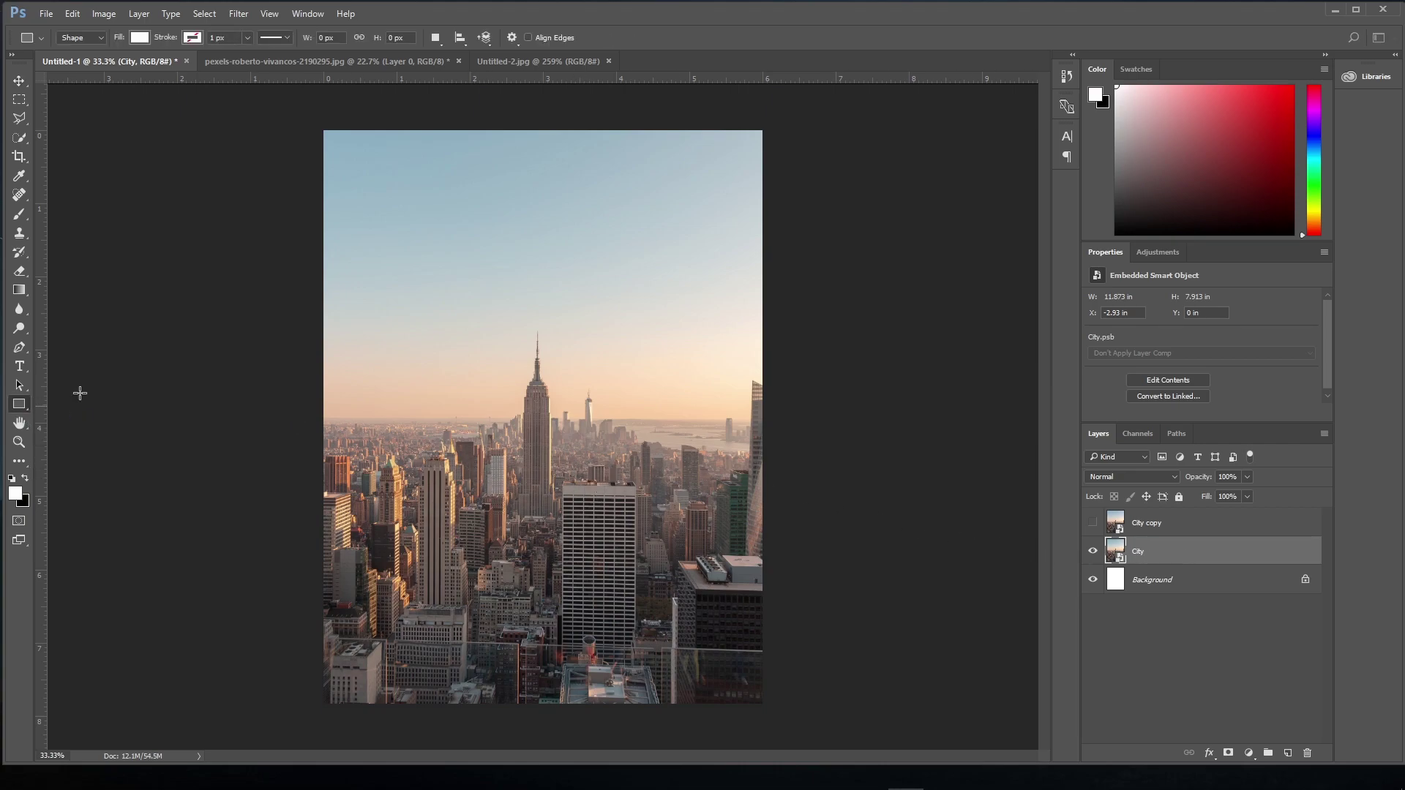
{"action": "left_click", "coordinate": [139, 38]}
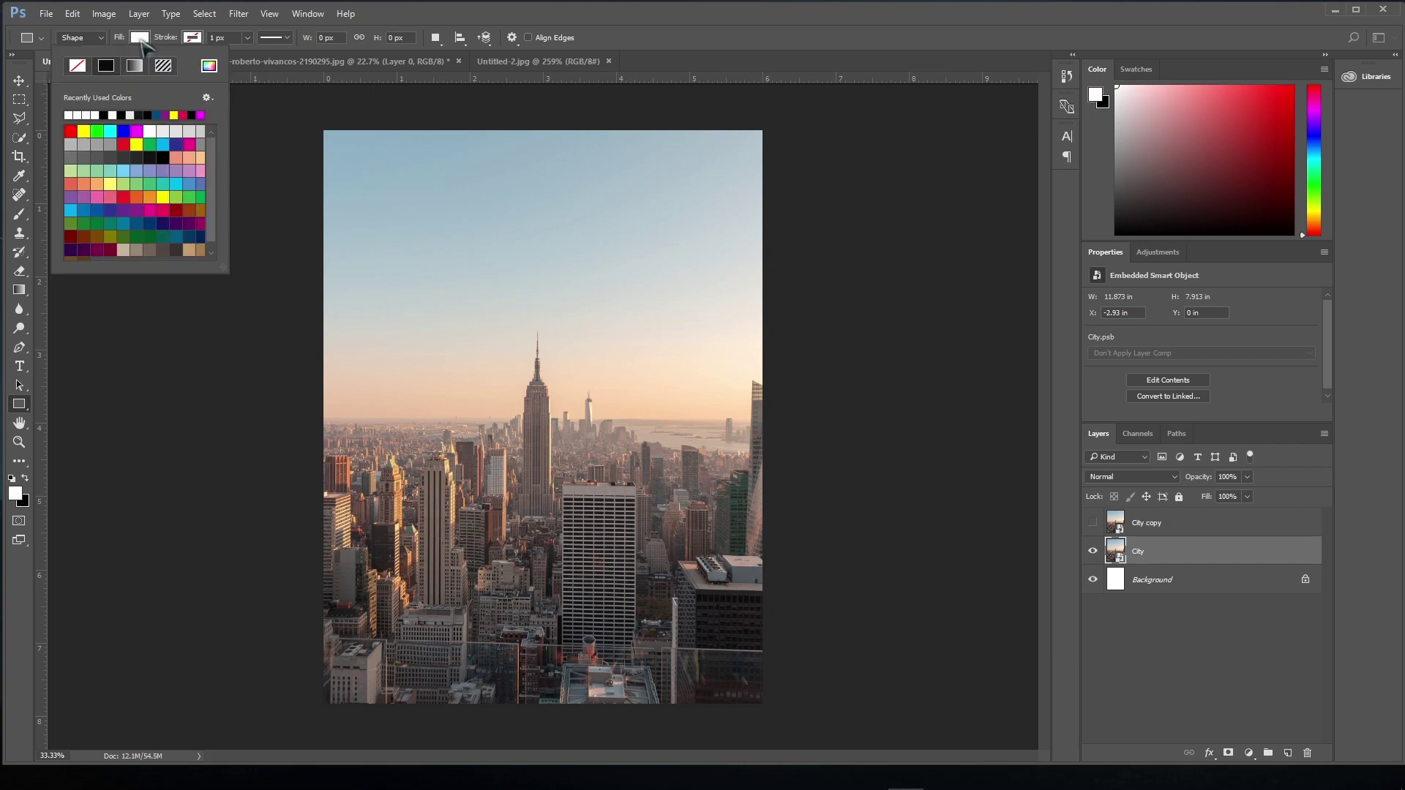
{"action": "left_click", "coordinate": [149, 114]}
{"action": "left_click_drag", "start_coordinate": [311, 547], "coordinate": [768, 715]}
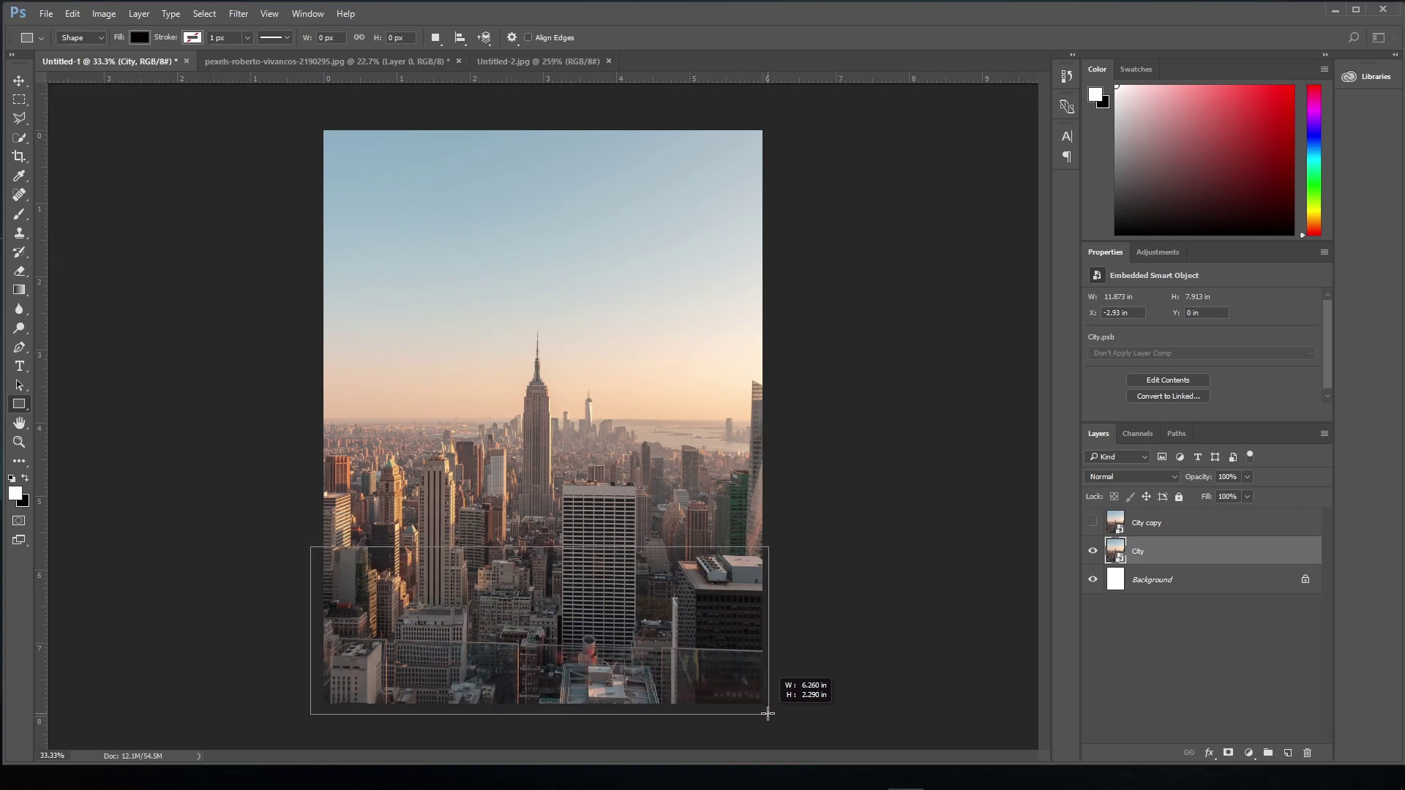
{"action": "left_click_drag", "start_coordinate": [768, 714], "coordinate": [771, 714]}
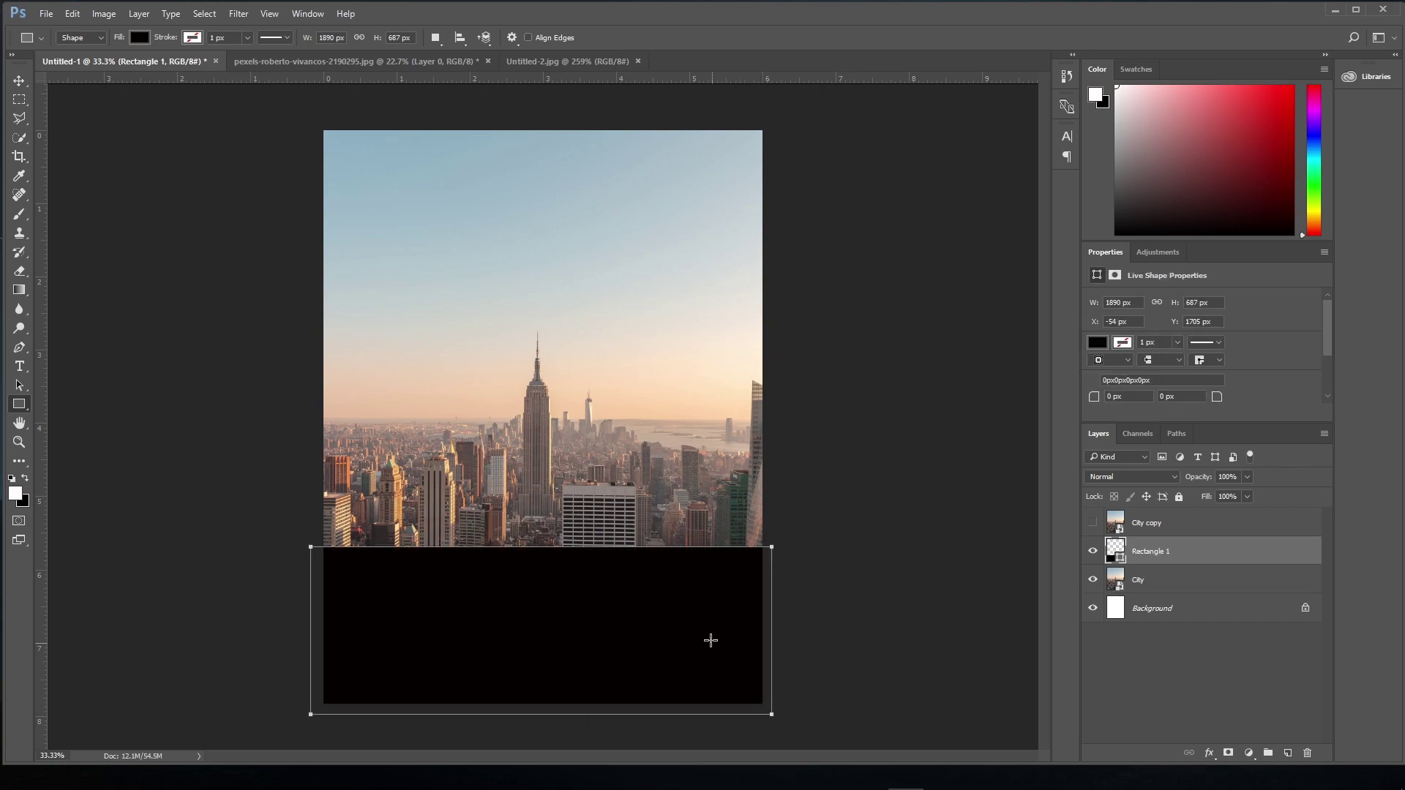
Soften the rectangle with a 7-pixel Gaussian Blur as a smart filter
{"action": "left_click", "coordinate": [238, 13]}
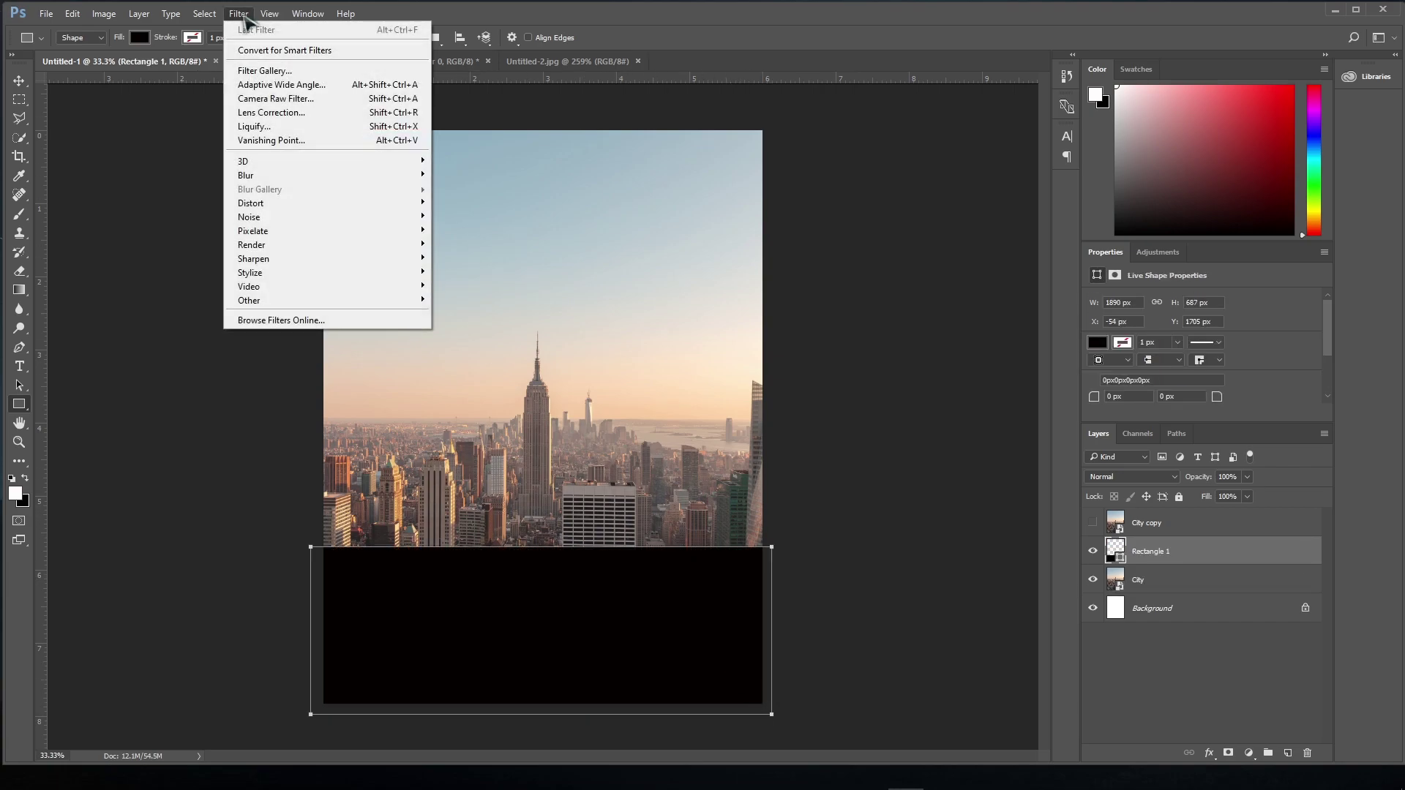
{"action": "mouse_move", "coordinate": [246, 174]}
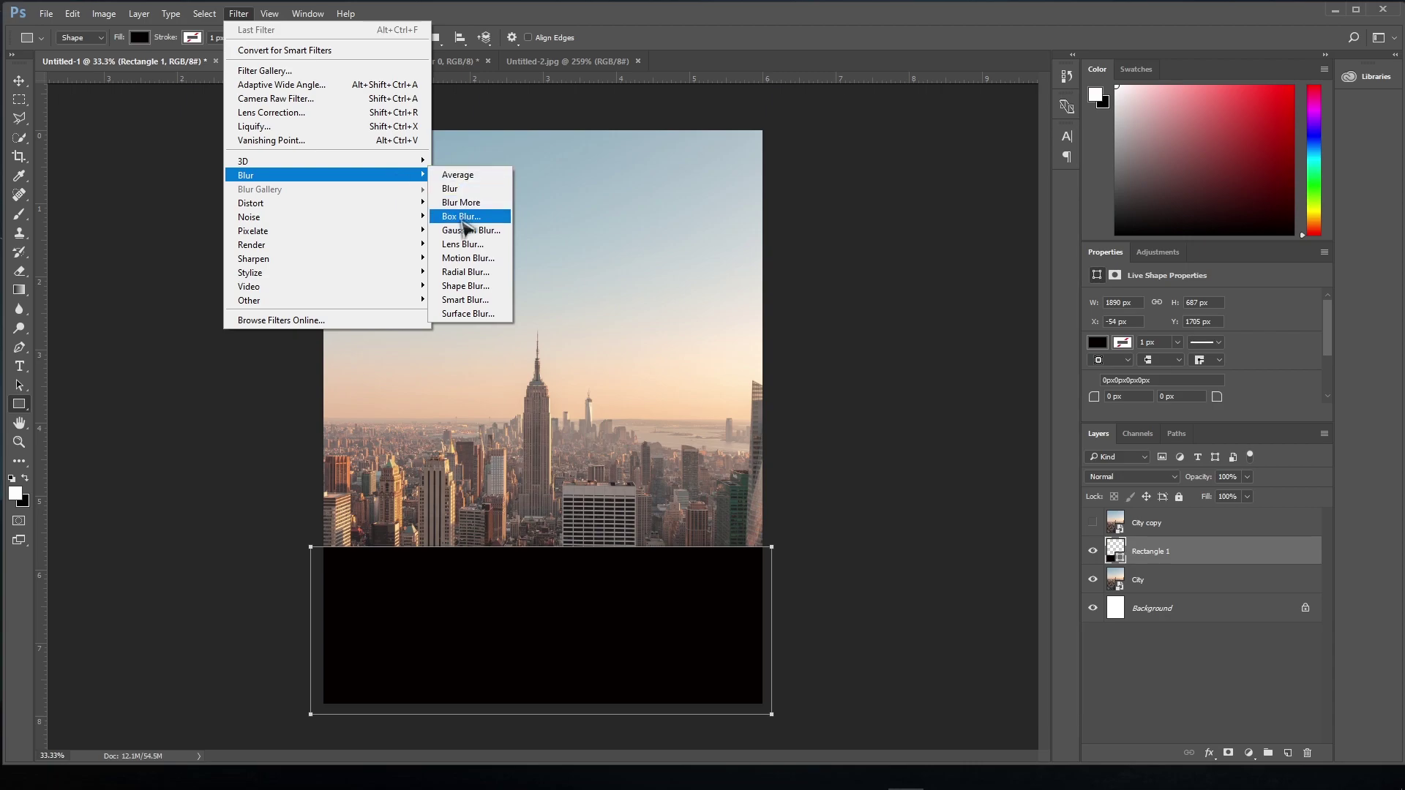
{"action": "left_click", "coordinate": [465, 231]}
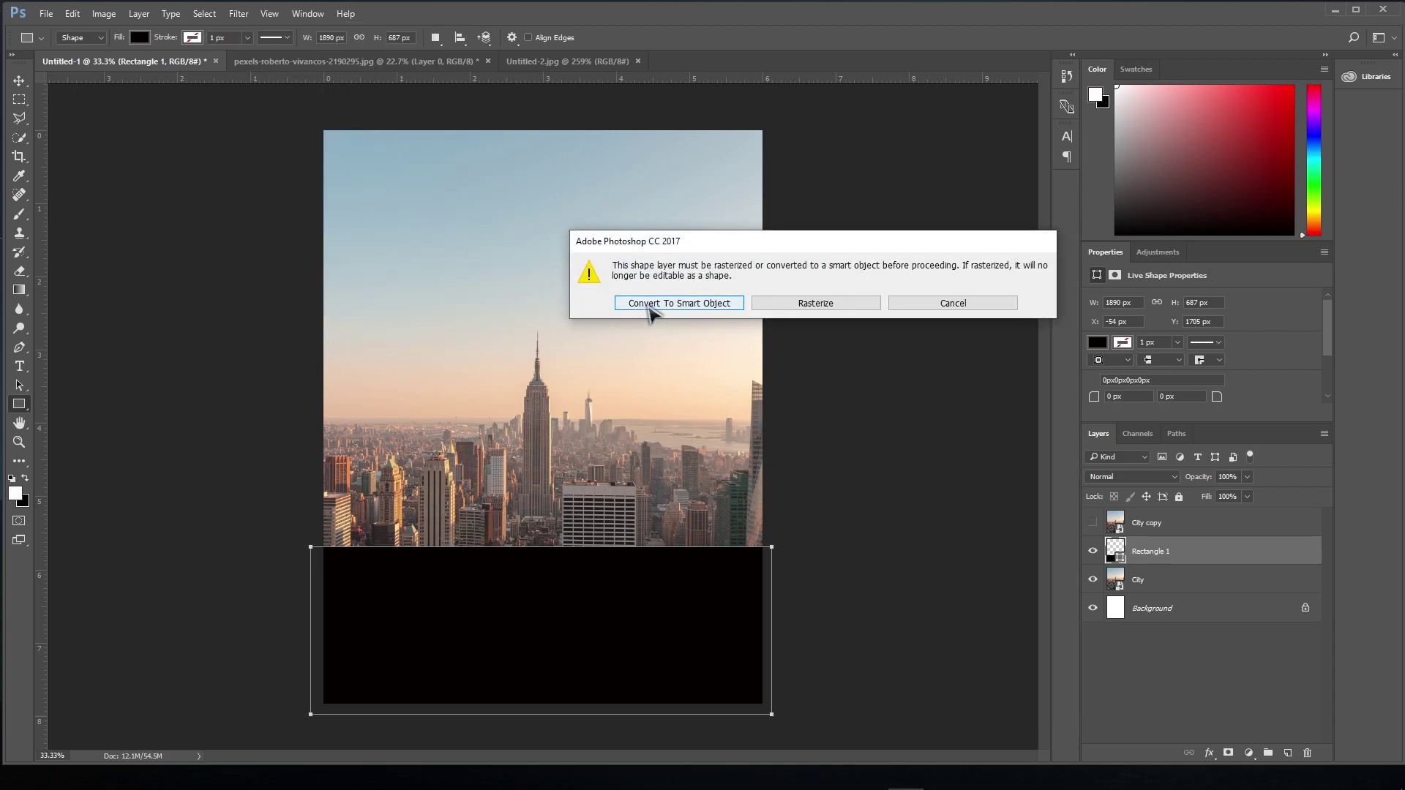
{"action": "left_click", "coordinate": [647, 303]}
{"action": "type", "text": "7.4"}
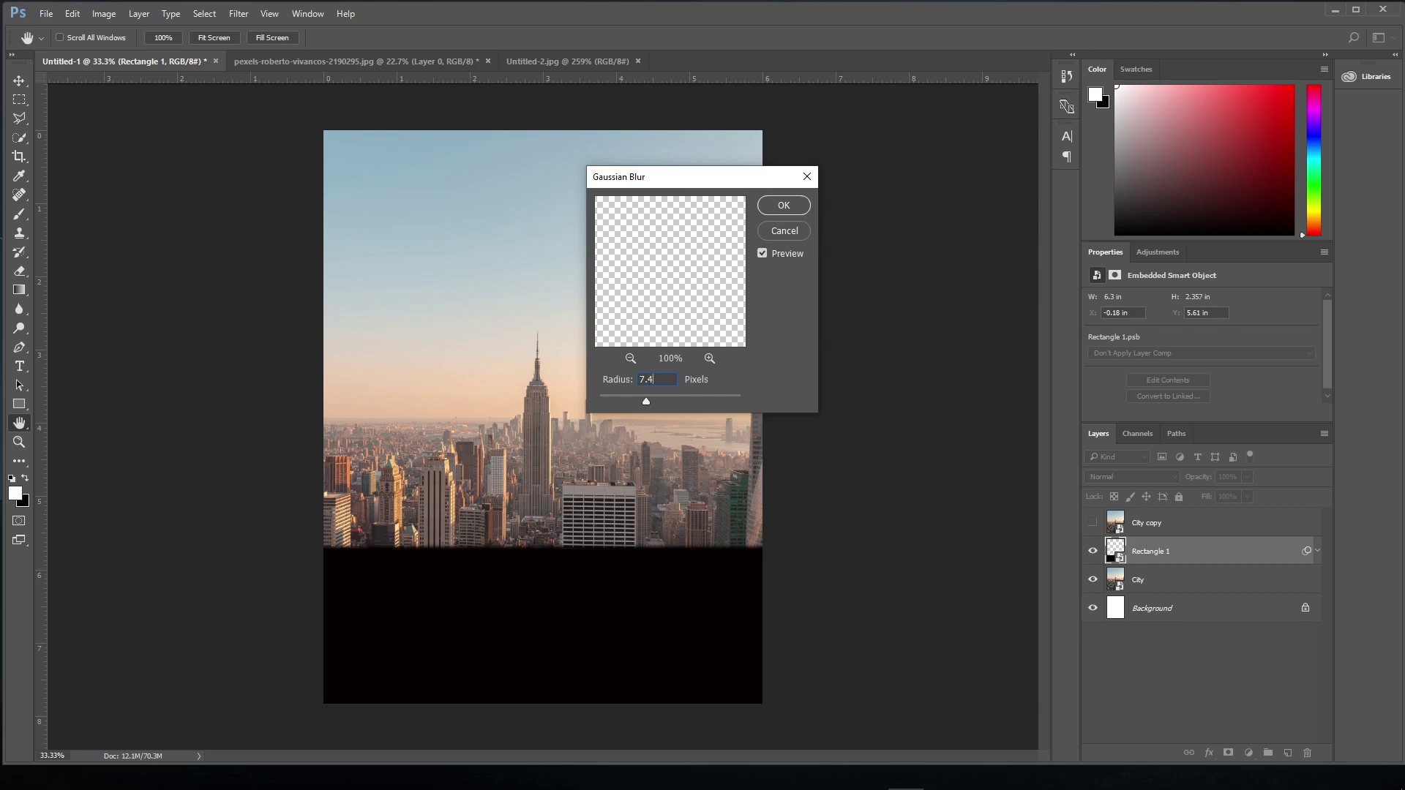
{"action": "left_click", "coordinate": [782, 206]}
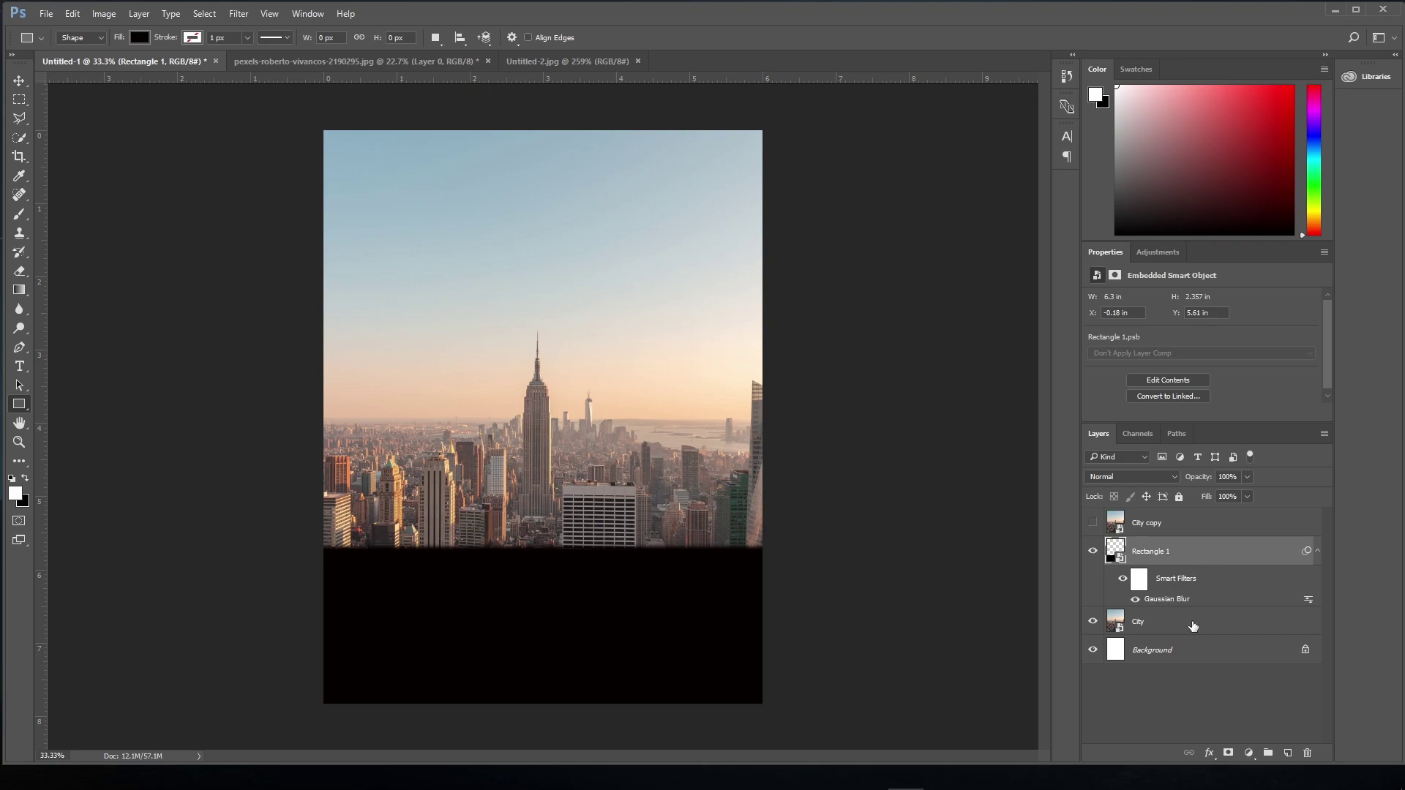
{"action": "left_click", "coordinate": [1179, 623]}
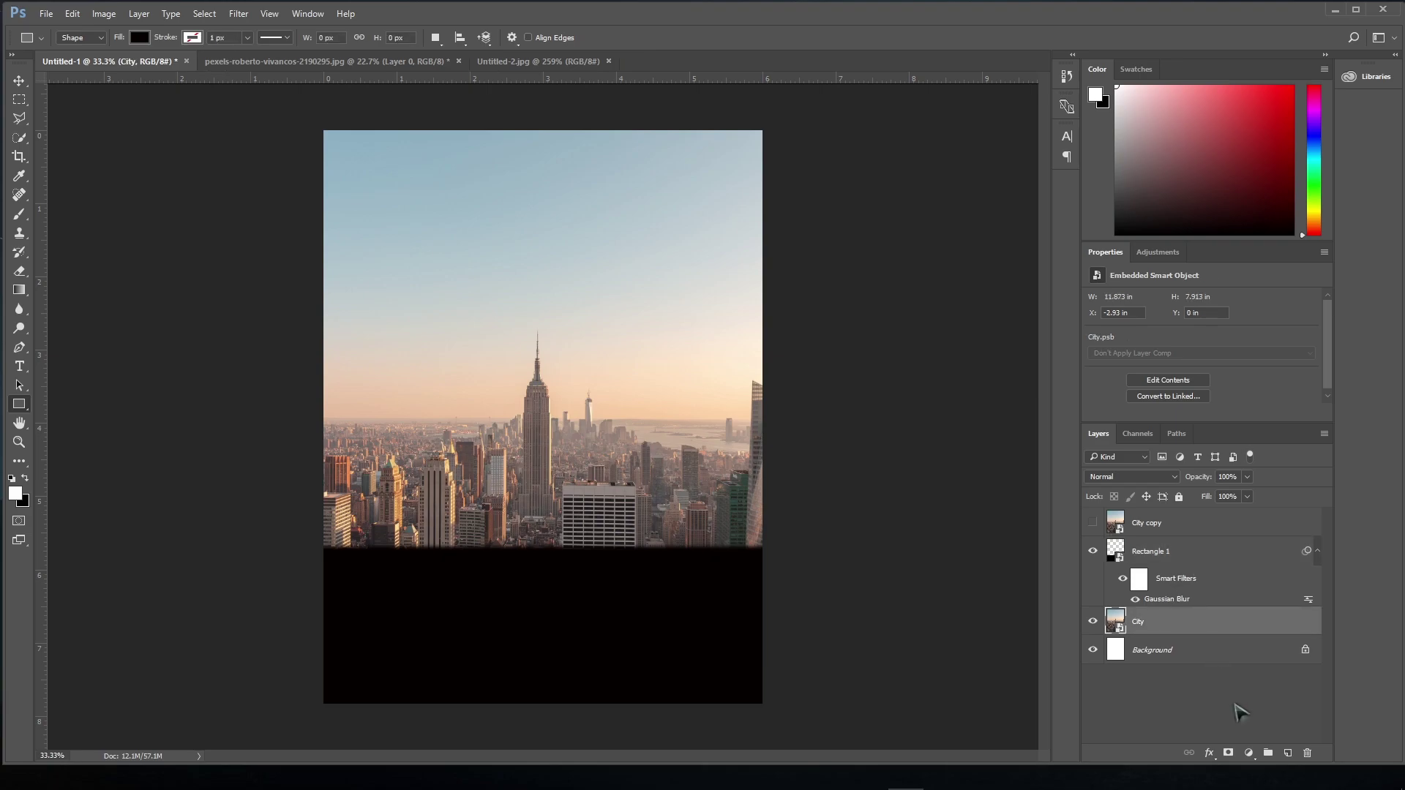
Add a Hue/Saturation layer clipped to City, fully desaturated with lightness -85
{"action": "left_click", "coordinate": [1248, 753]}
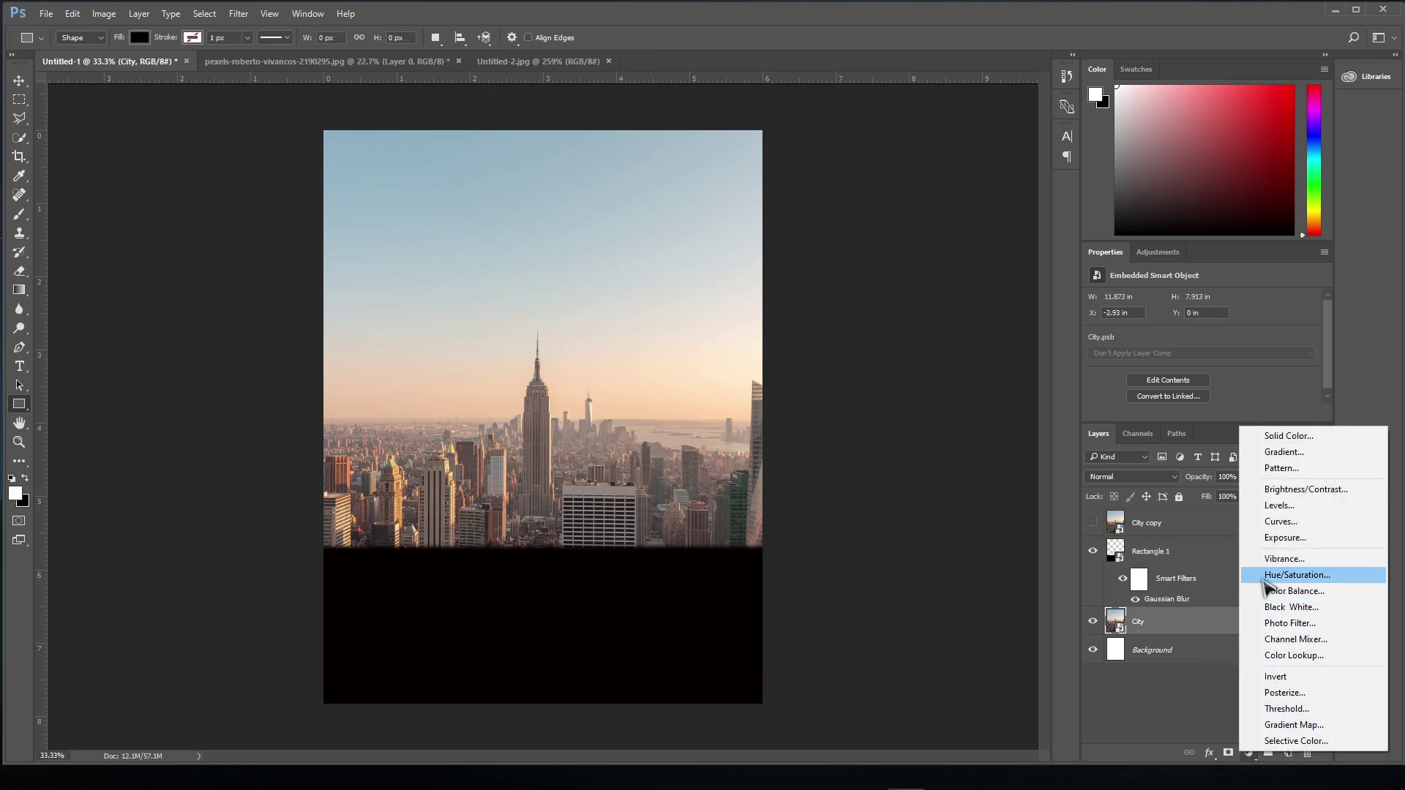
{"action": "left_click", "coordinate": [1277, 575]}
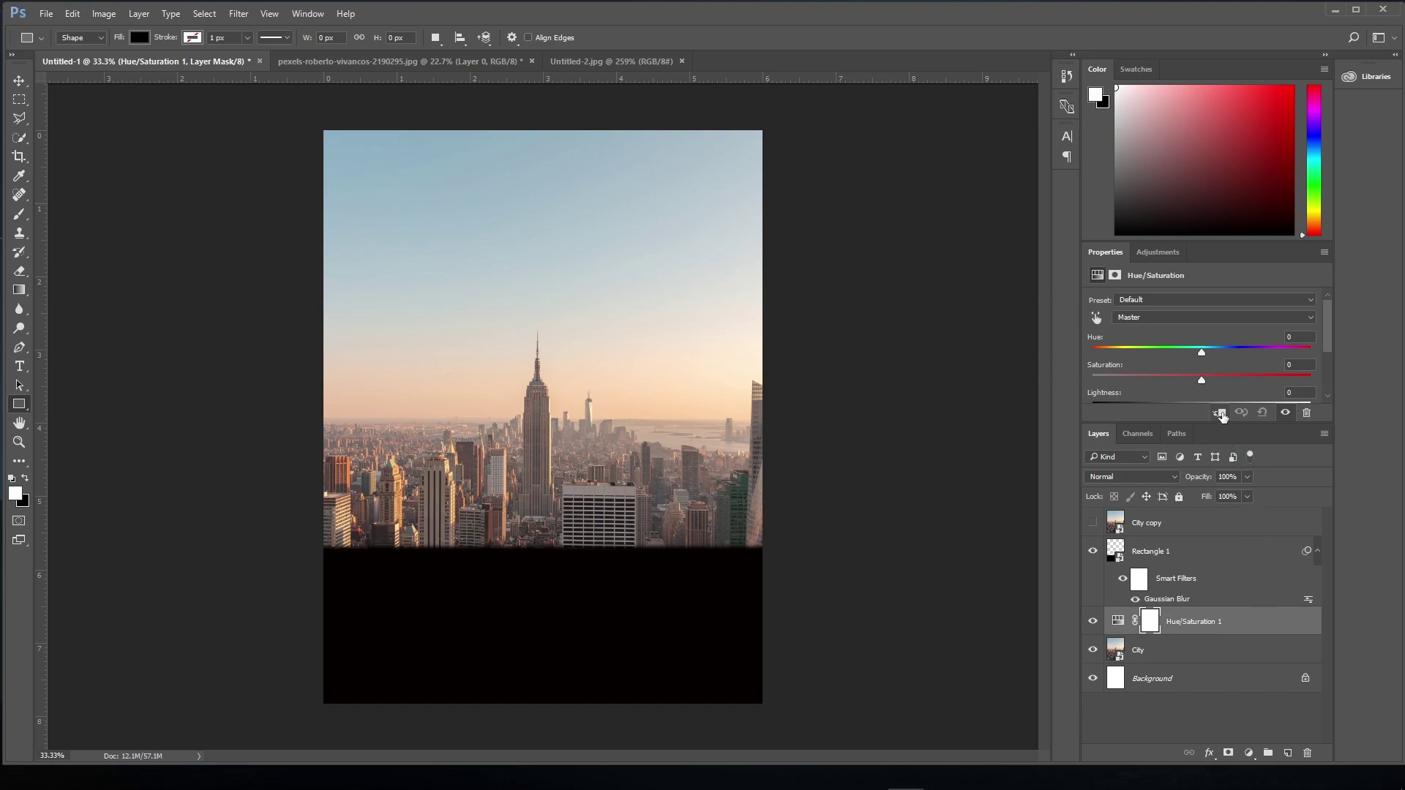
{"action": "left_click", "coordinate": [1219, 413]}
{"action": "left_click_drag", "start_coordinate": [1202, 381], "coordinate": [1092, 381]}
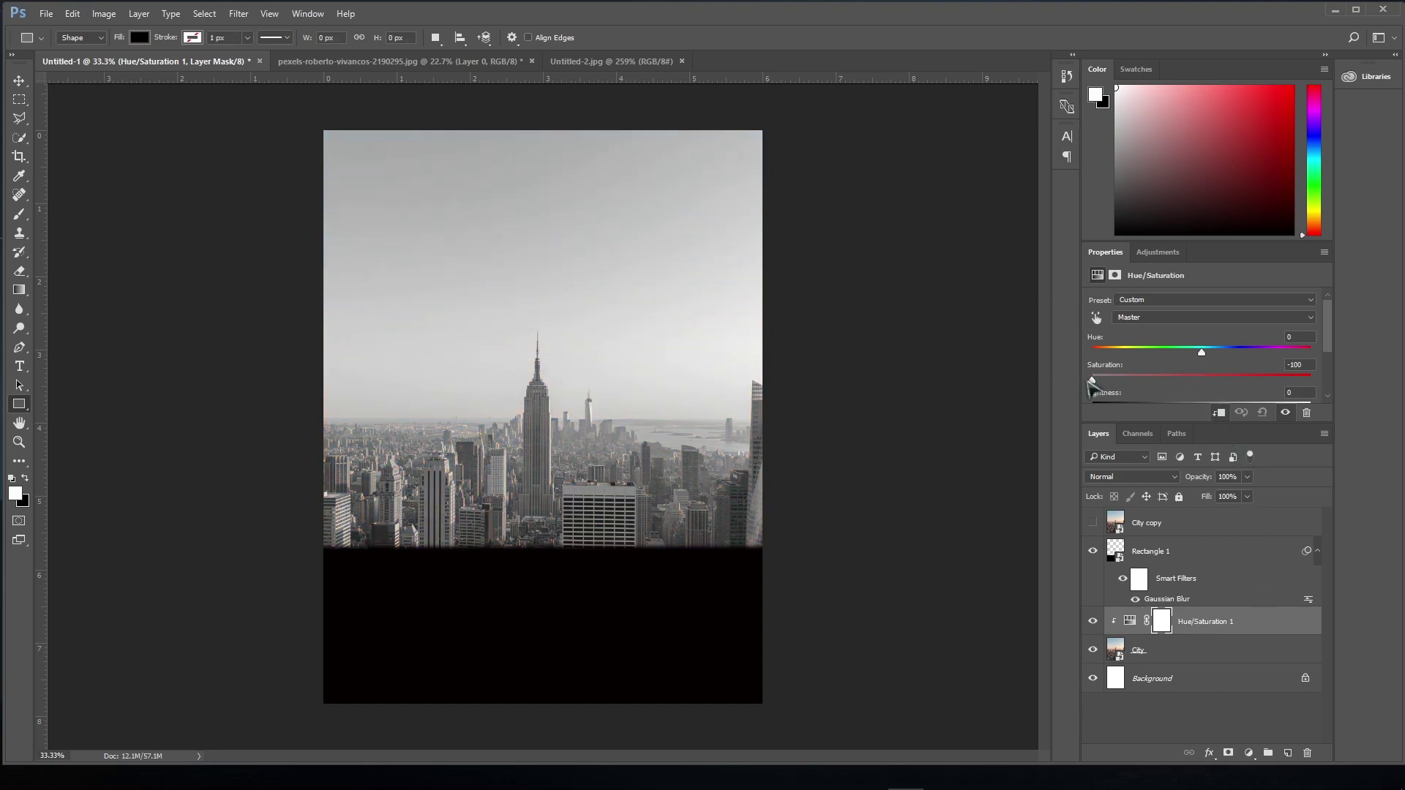
{"action": "scroll", "coordinate": [1142, 392], "scroll_direction": "down", "scroll_amount": 1}
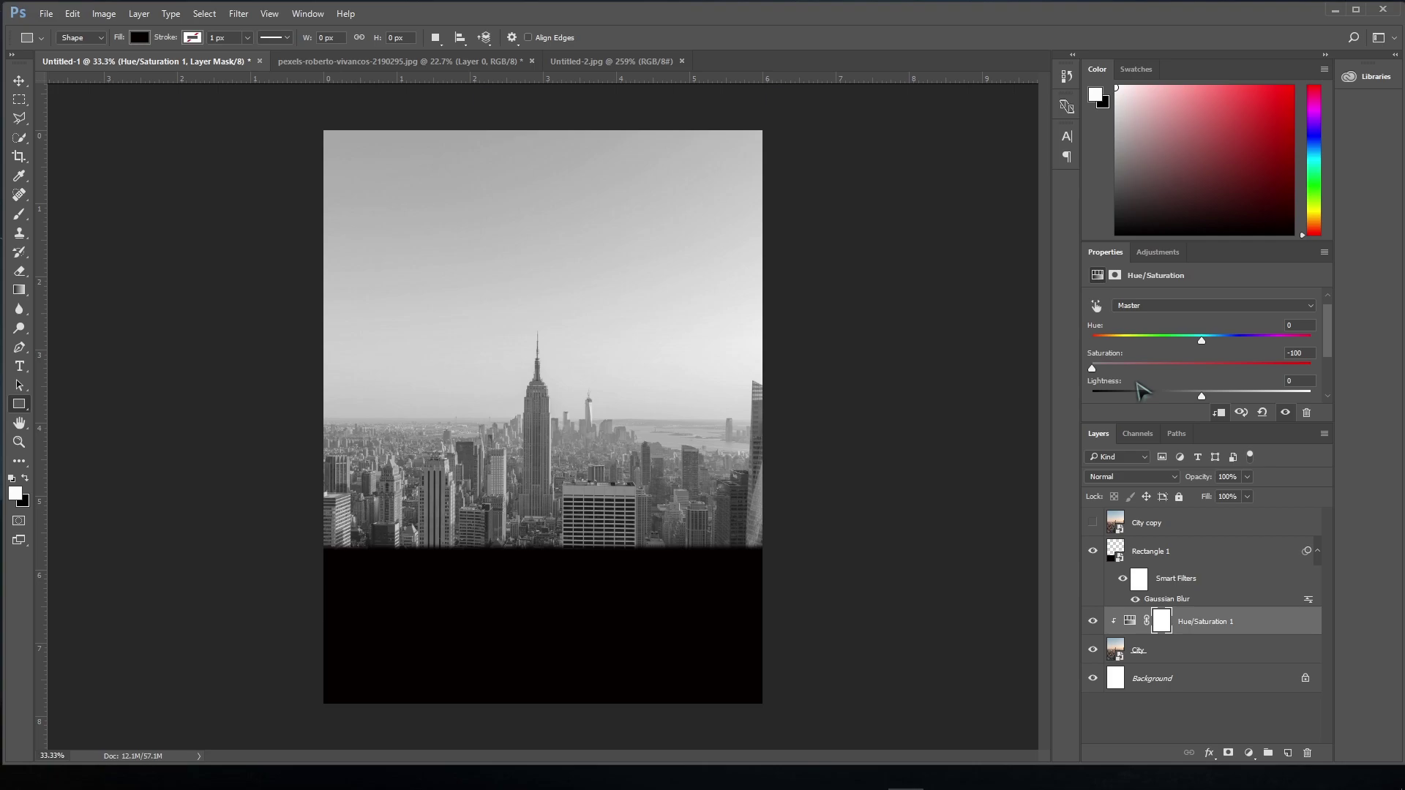
{"action": "left_click_drag", "start_coordinate": [1202, 396], "coordinate": [1113, 397]}
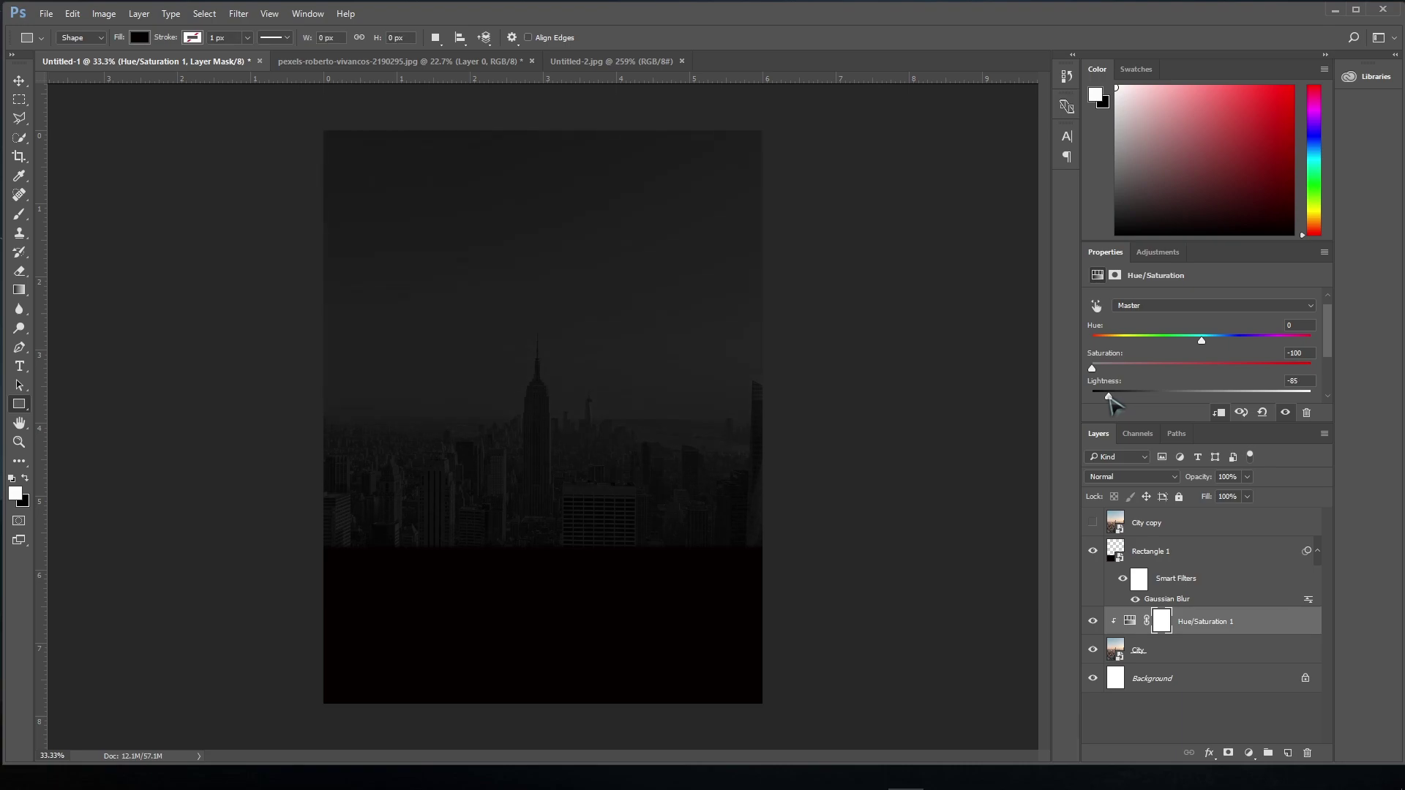
{"action": "left_click", "coordinate": [1213, 625]}
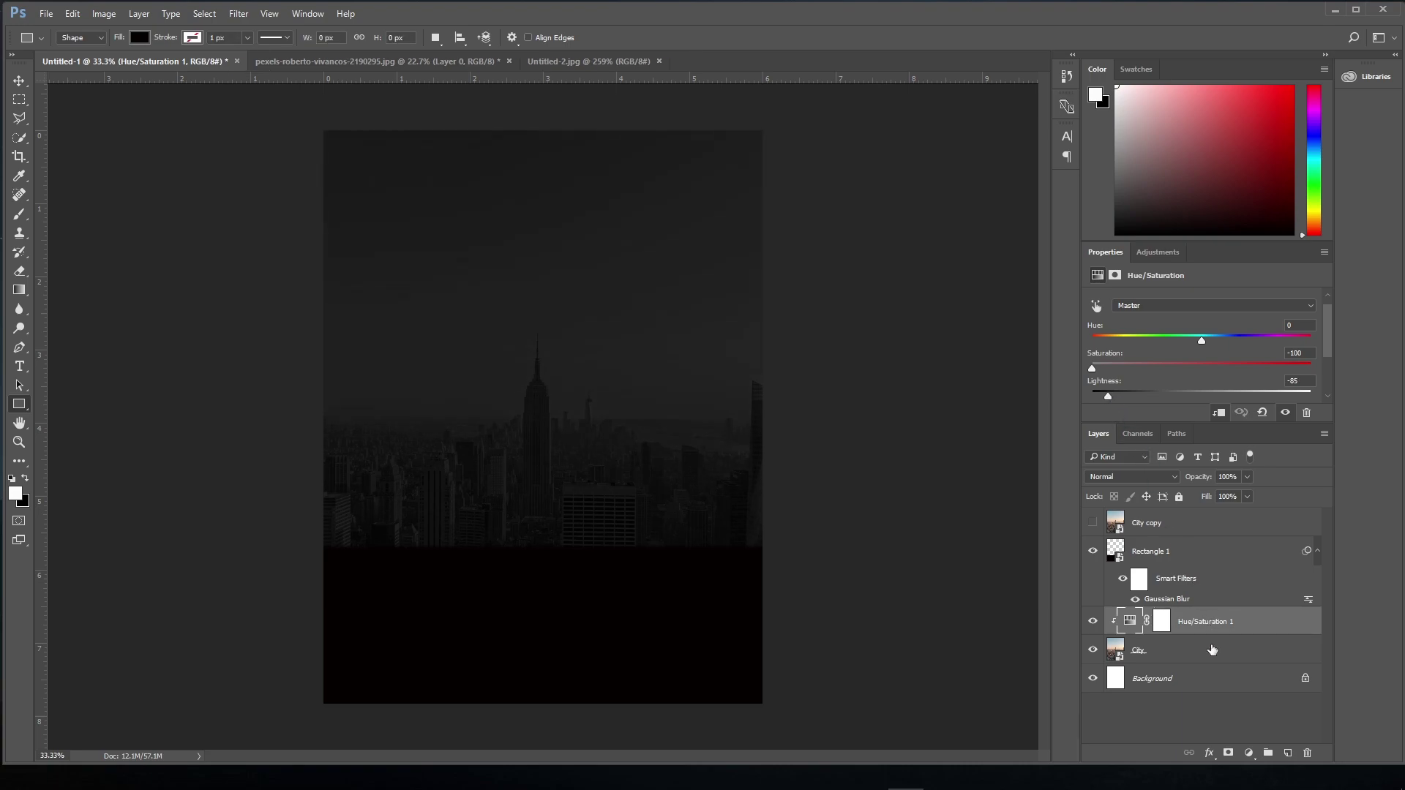
{"action": "left_click", "coordinate": [1212, 650]}
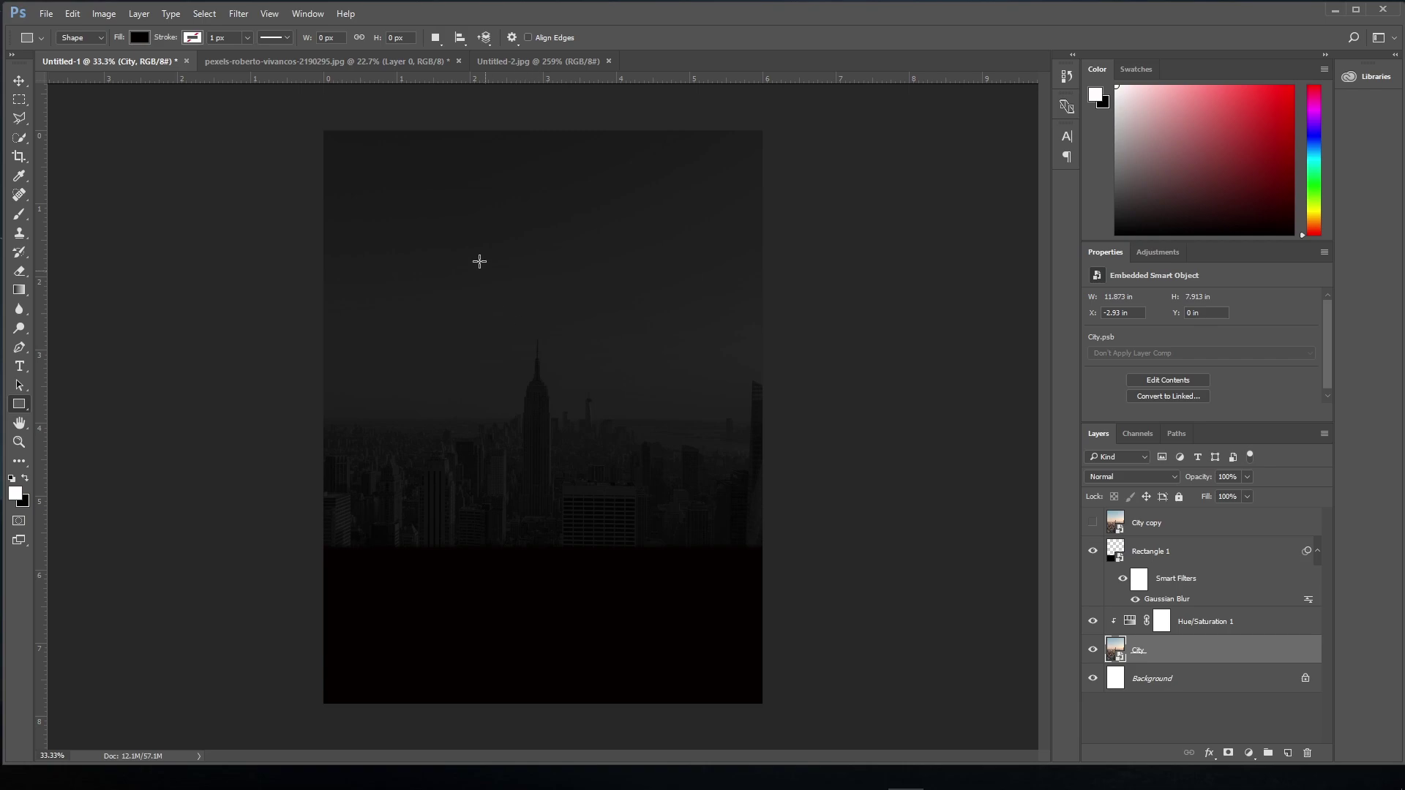
Apply a 3-pixel Gaussian Blur smart filter to the City photo
{"action": "left_click", "coordinate": [240, 13]}
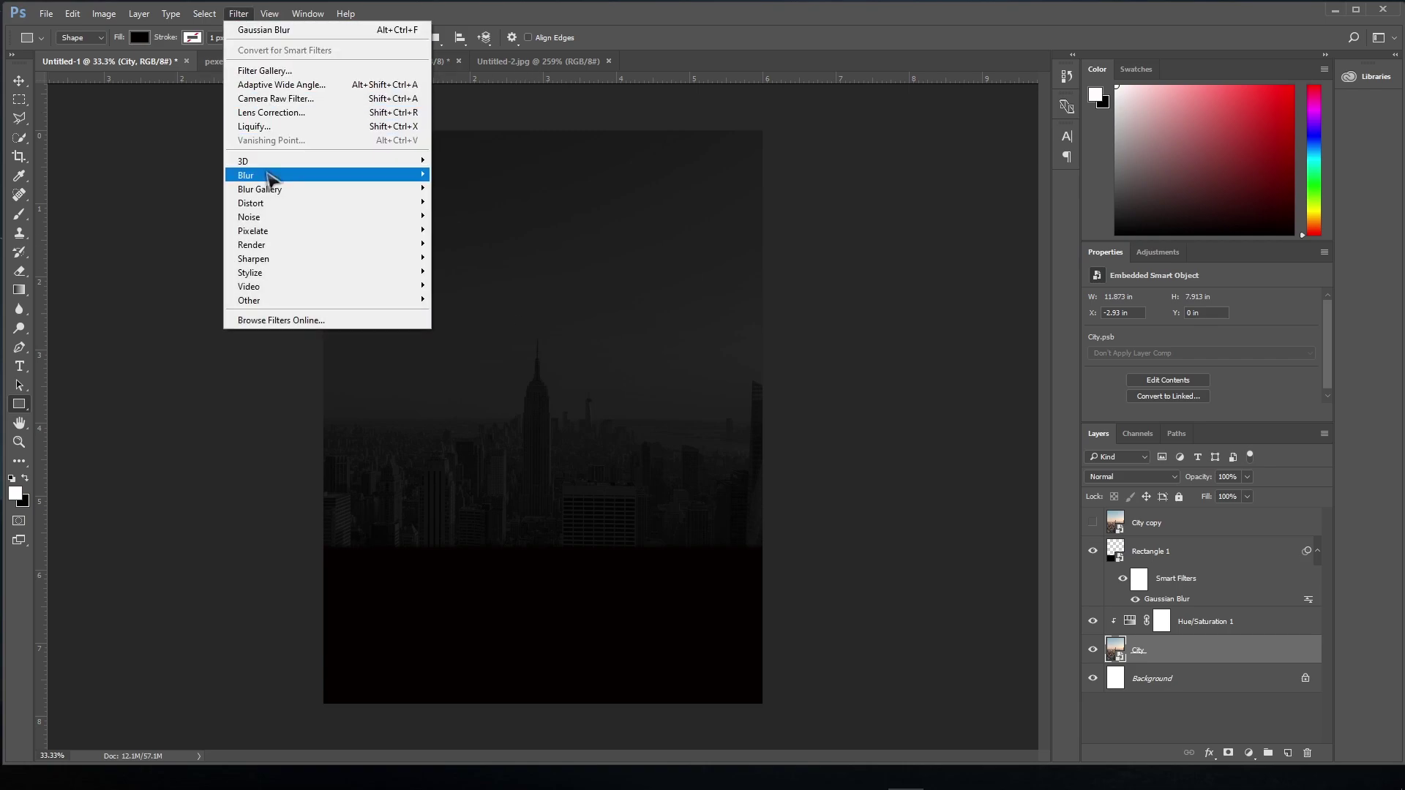
{"action": "mouse_move", "coordinate": [246, 175]}
{"action": "left_click", "coordinate": [464, 229]}
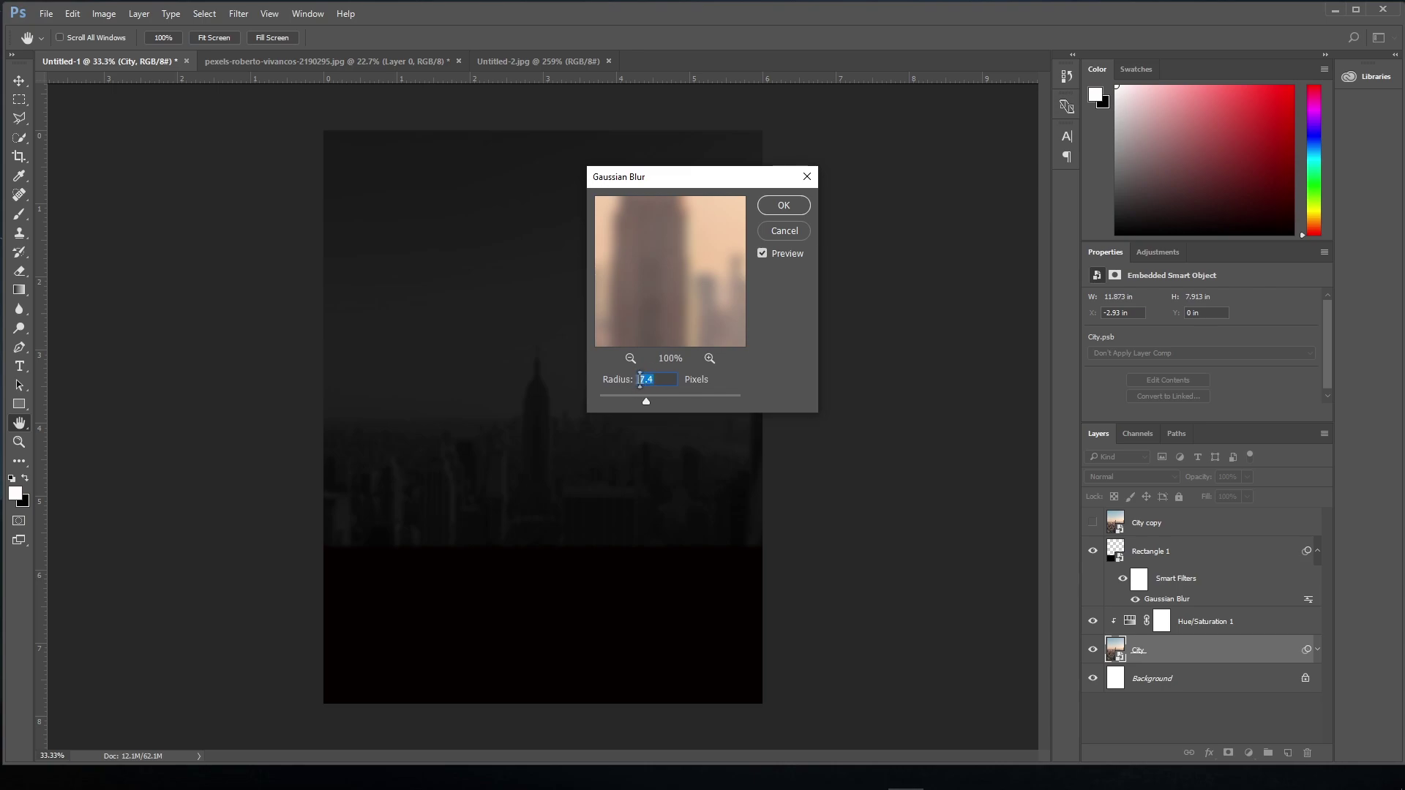
{"action": "type", "text": "3"}
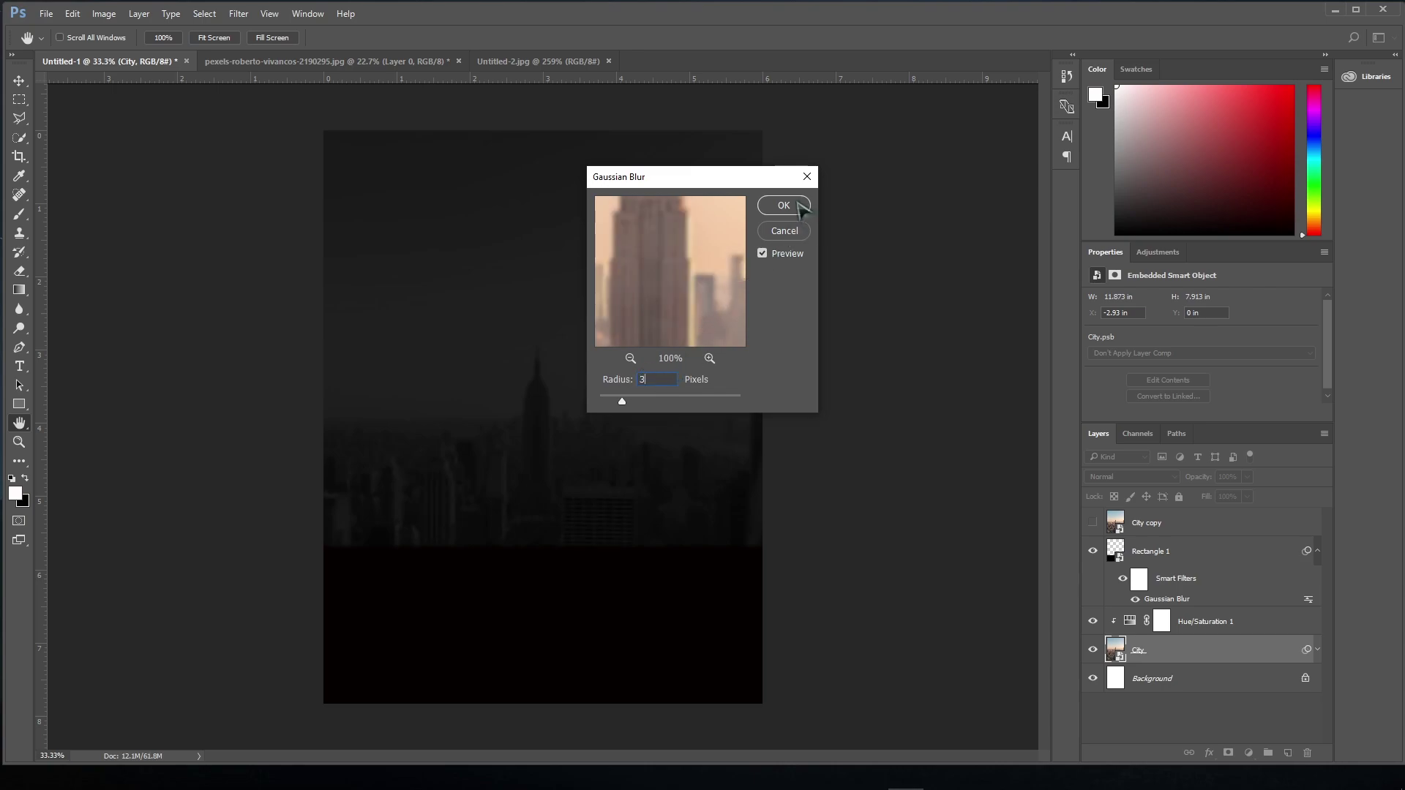
{"action": "left_click", "coordinate": [783, 205]}
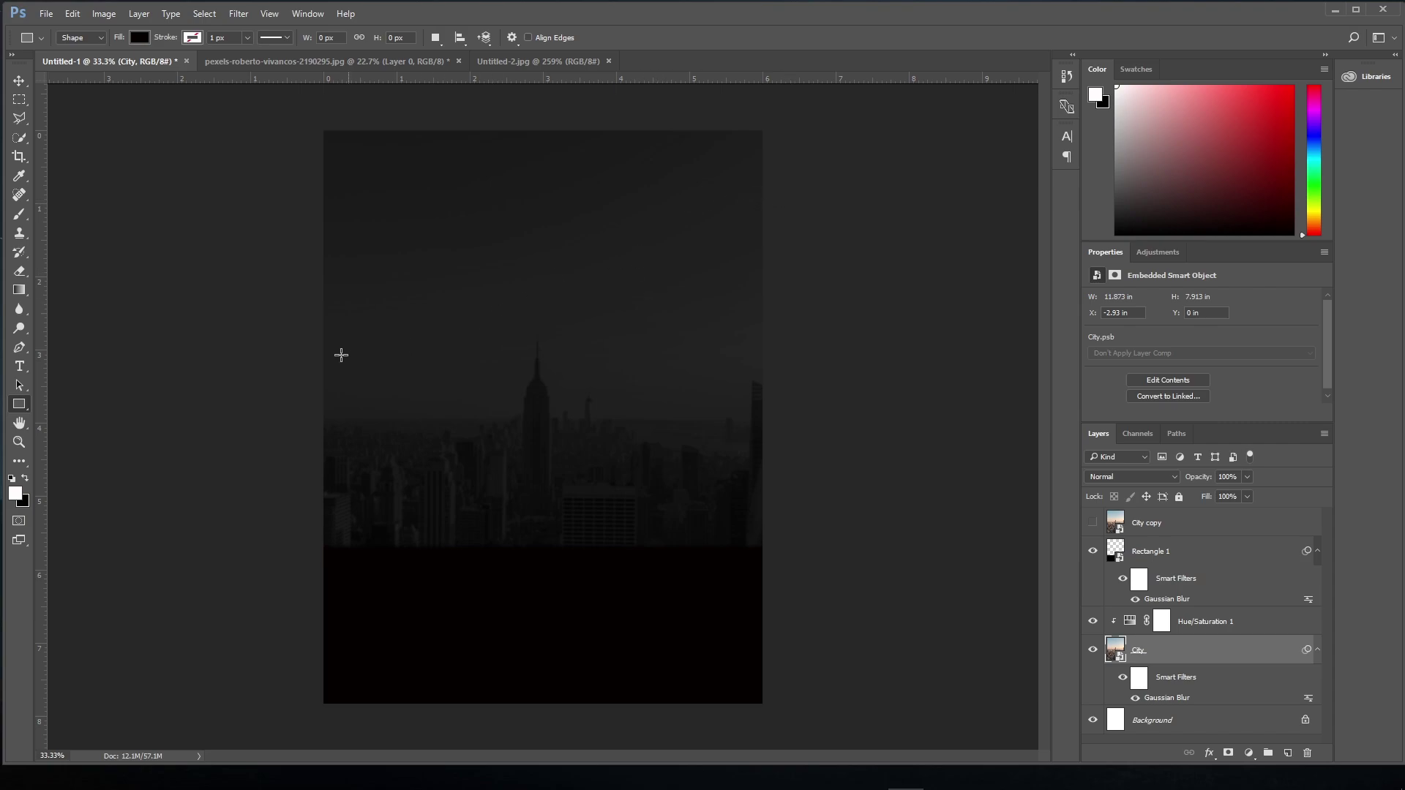
{"action": "left_click", "coordinate": [20, 366]}
Type a white Impact numeral 1 at 400 pt on the poster
{"action": "key", "text": "alt+bracketright"}
{"action": "key", "text": "alt+bracketright"}
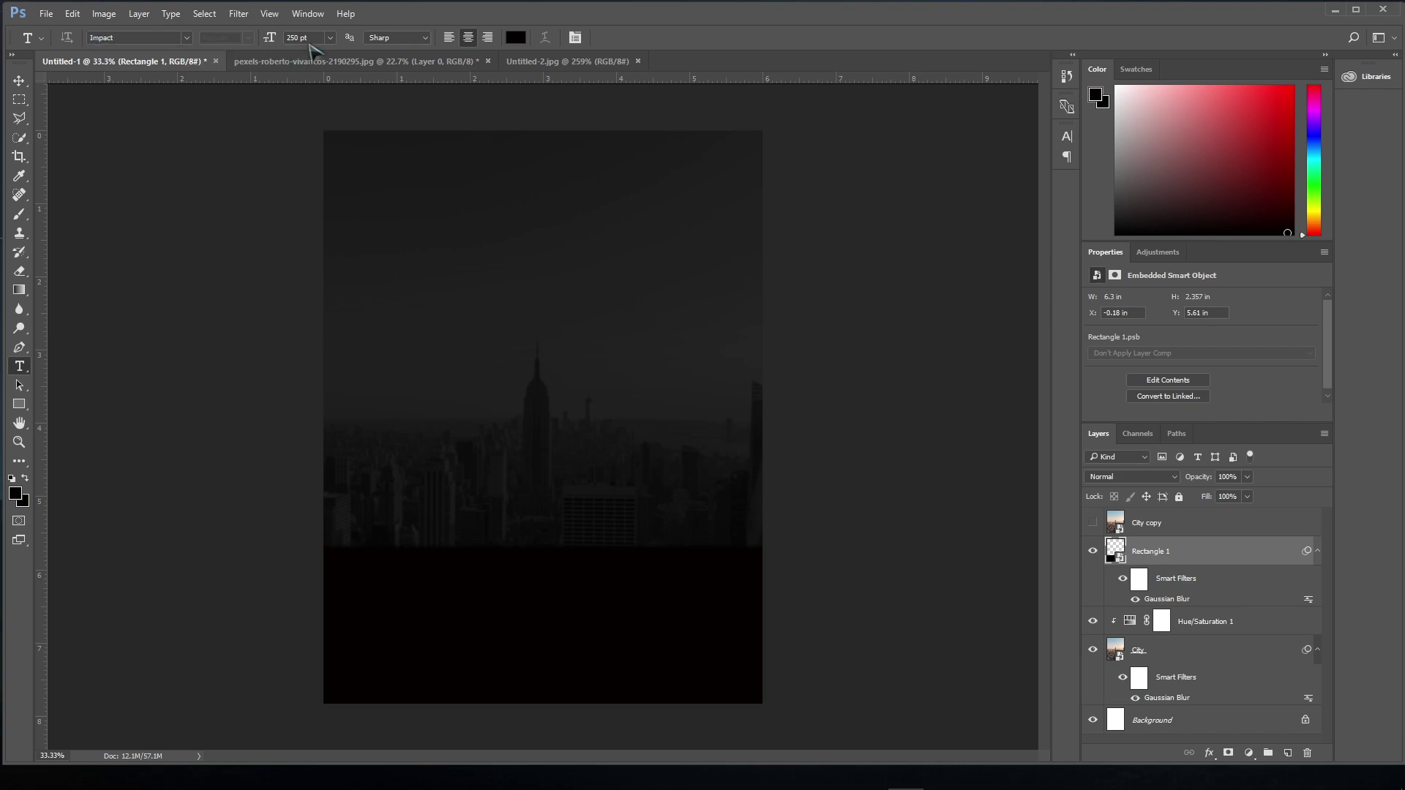
{"action": "double_click", "coordinate": [287, 37]}
{"action": "type", "text": "00"}
{"action": "key", "text": "Return"}
{"action": "left_click", "coordinate": [515, 40]}
{"action": "left_click", "coordinate": [515, 205]}
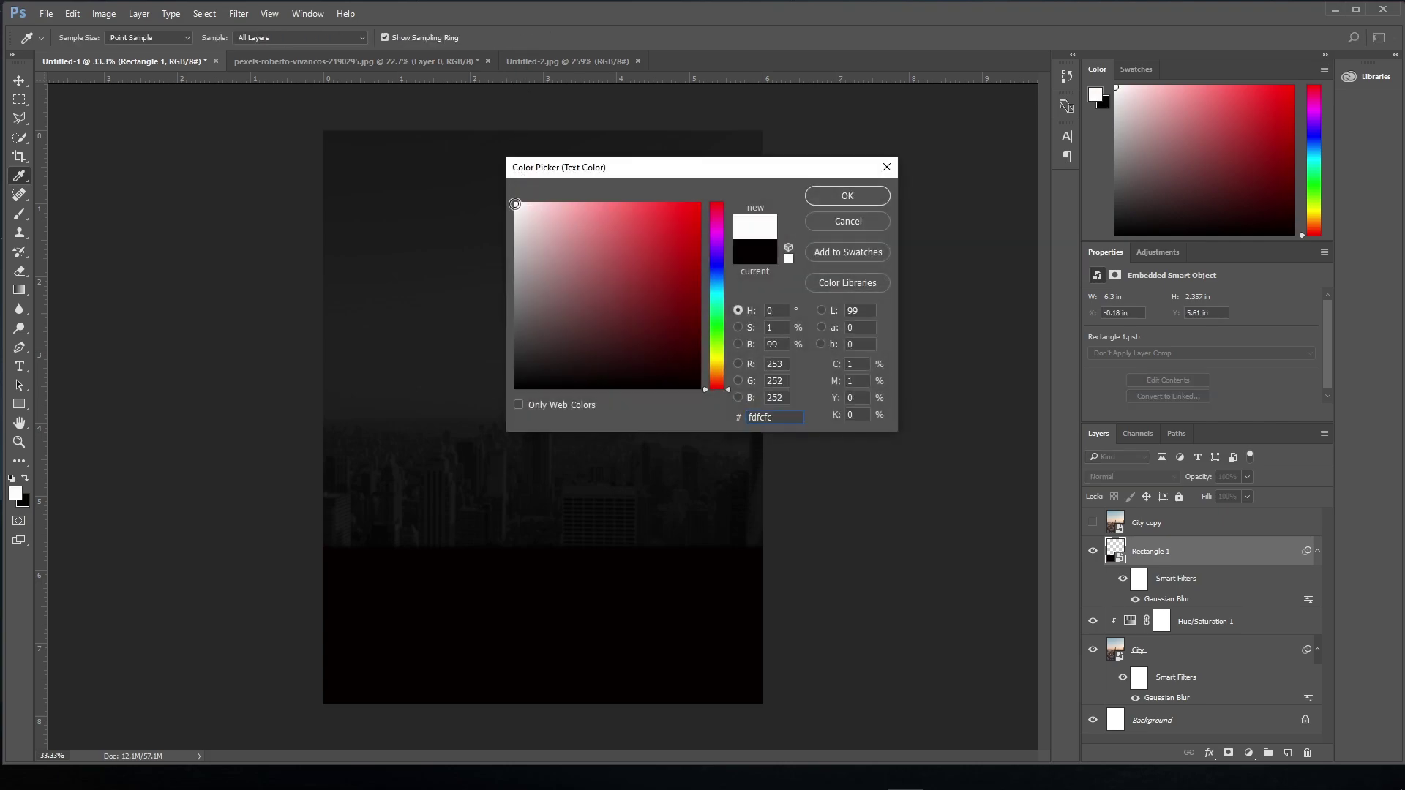
{"action": "left_click", "coordinate": [822, 196]}
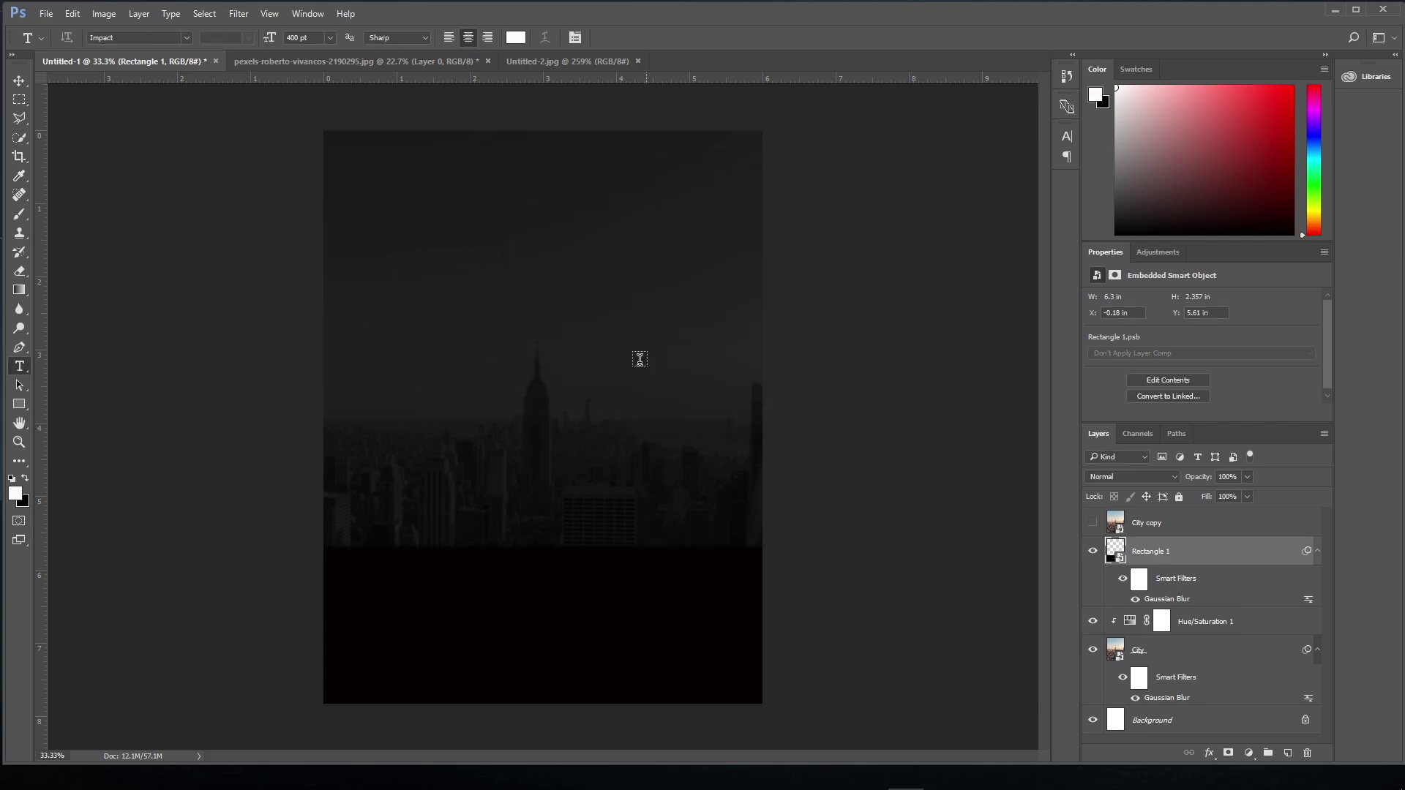
{"action": "left_click", "coordinate": [532, 463]}
{"action": "type", "text": "1"}
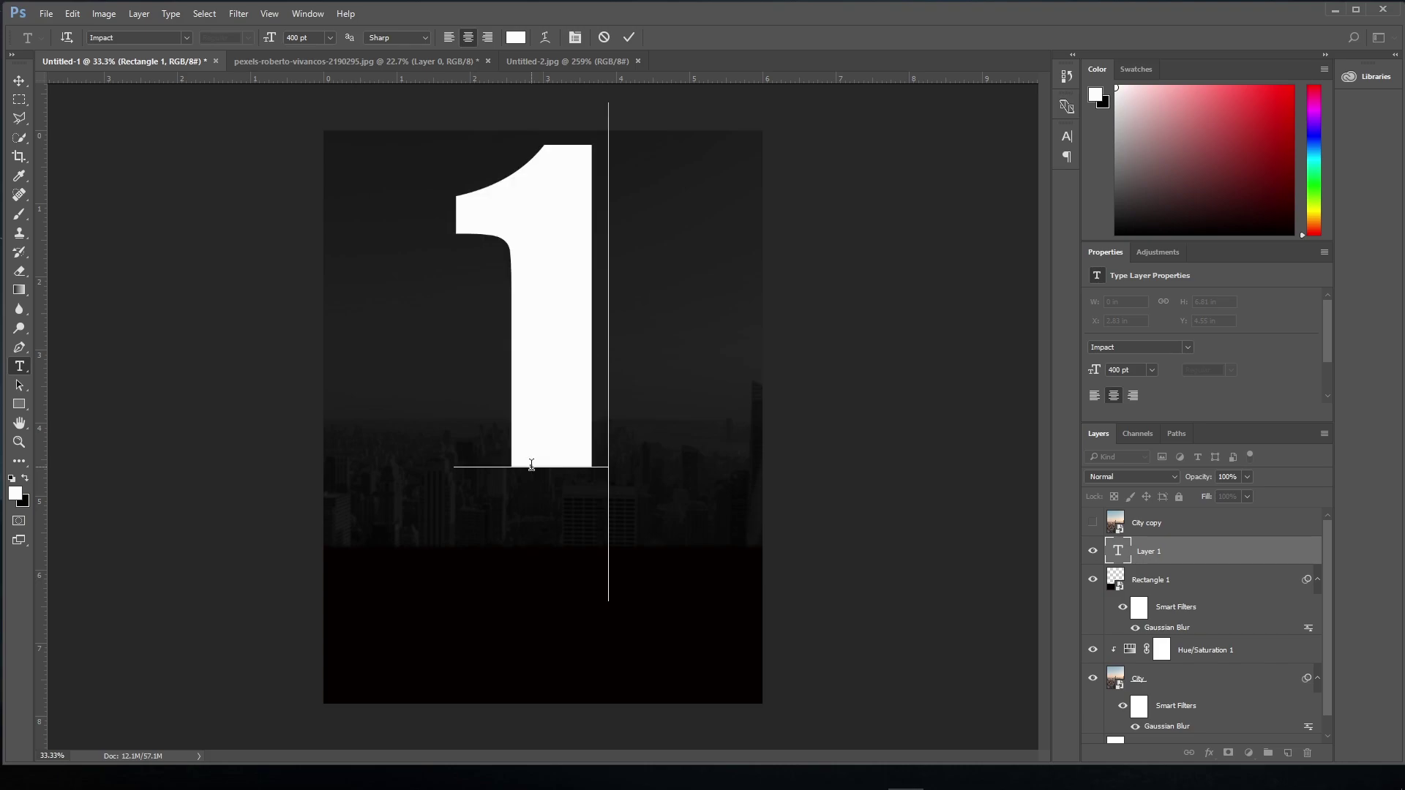
{"action": "left_click", "coordinate": [628, 41]}
Move the numeral 1 down into the upper centre of the poster
{"action": "left_click", "coordinate": [19, 81]}
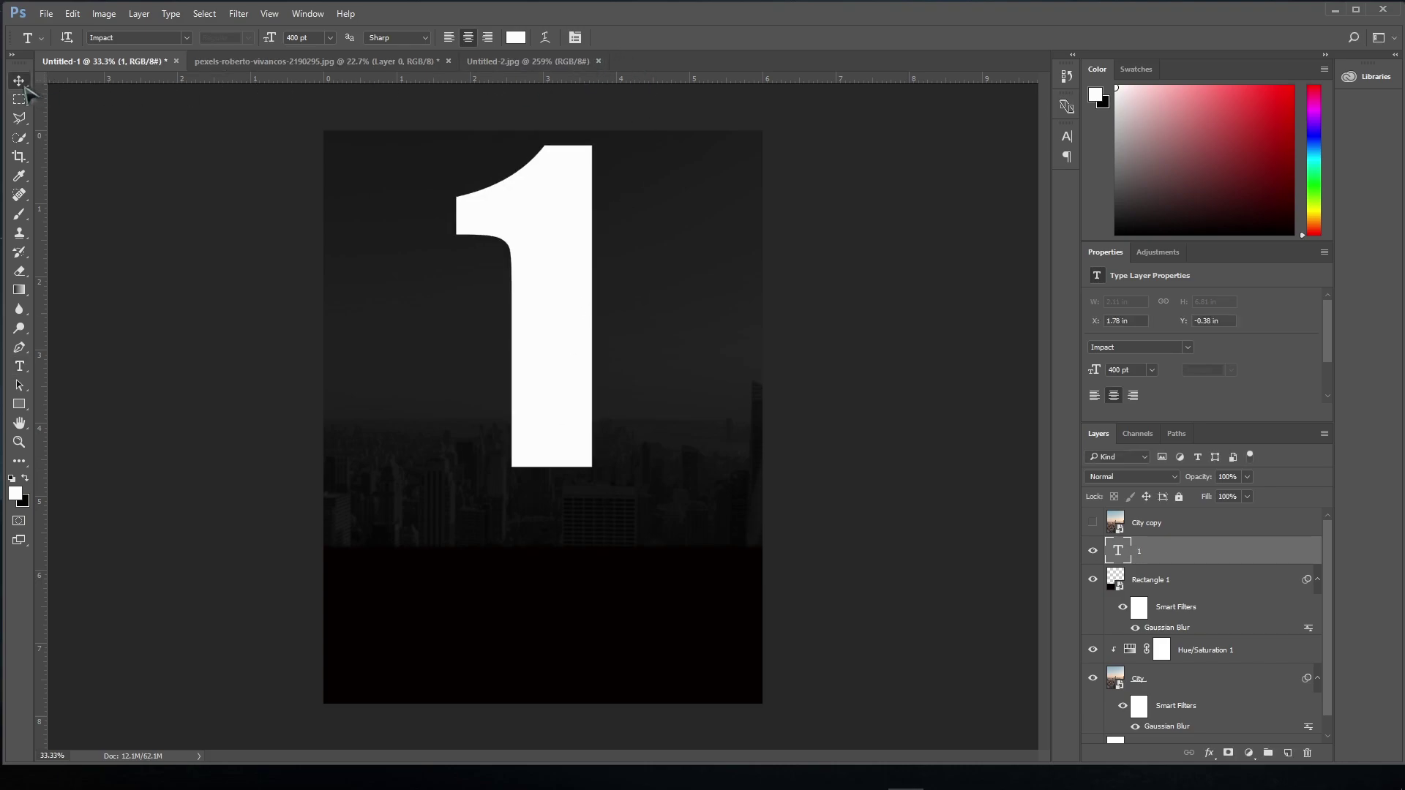
{"action": "left_click_drag", "start_coordinate": [481, 273], "coordinate": [529, 352]}
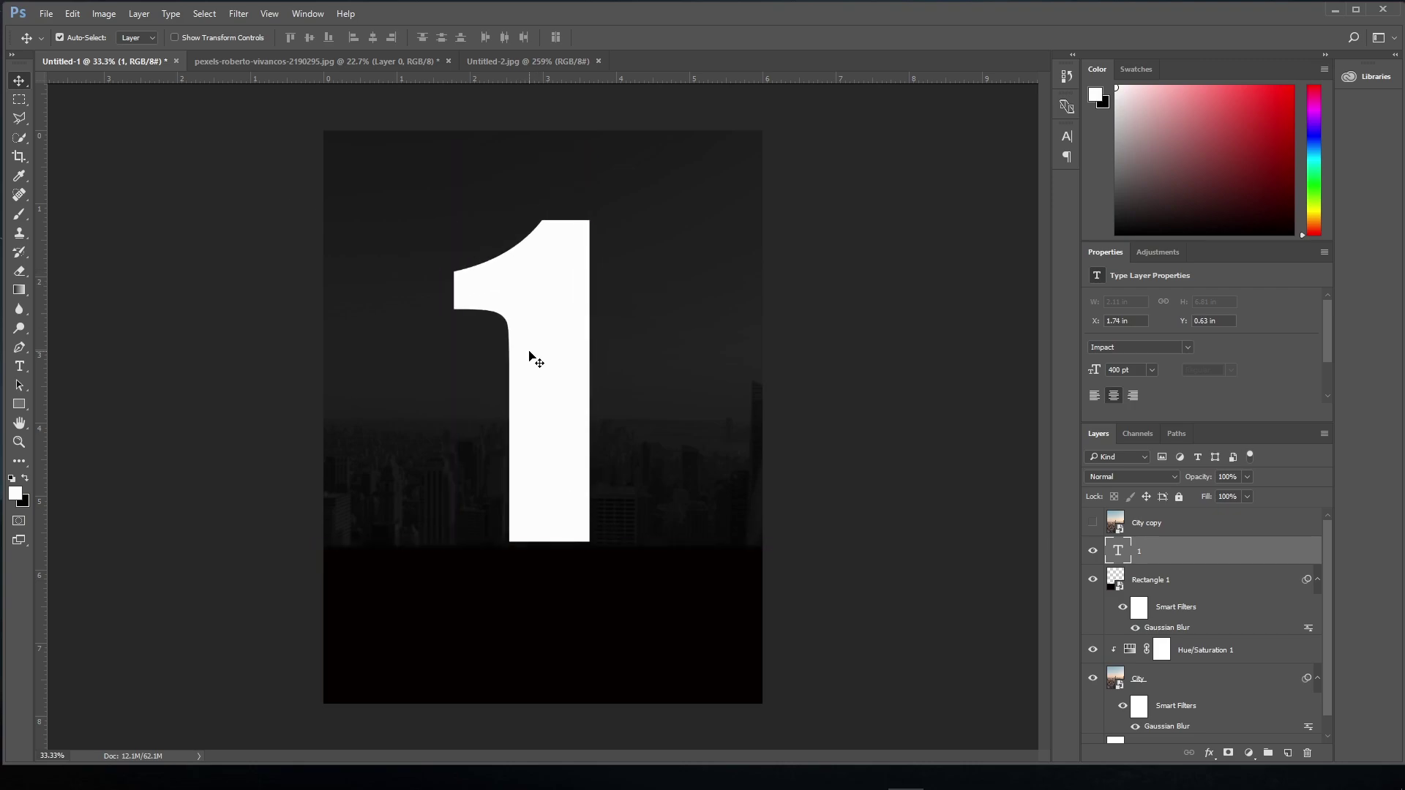
{"action": "key", "text": "shift+Down"}
{"action": "key", "text": "shift+Down"}
{"action": "key", "text": "shift+Left"}
{"action": "key", "text": "shift+Left"}
{"action": "key", "text": "shift+Left"}
{"action": "key", "text": "shift+Left"}
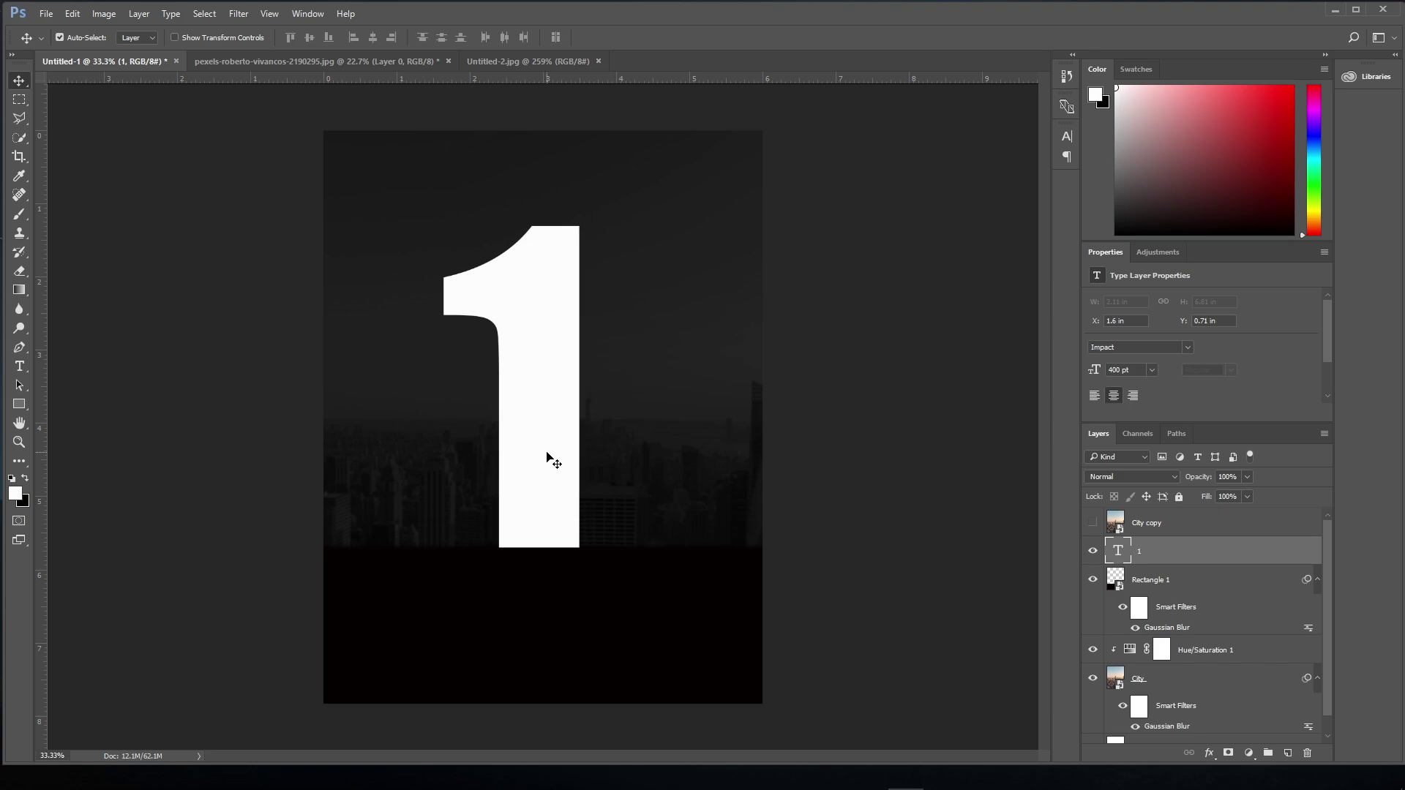
Rasterize the numeral 1 text layer and open its Blending Options
{"action": "right_click", "coordinate": [1173, 560]}
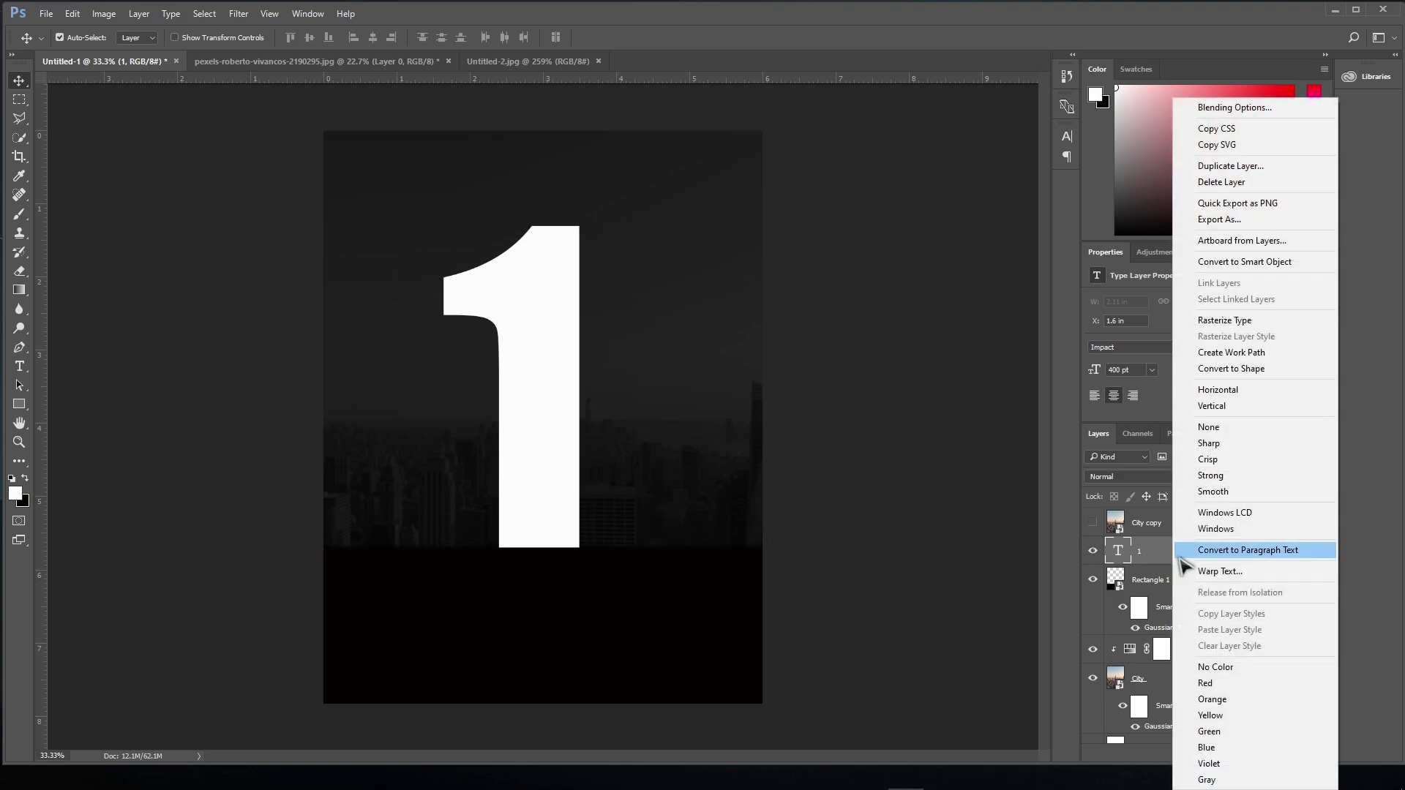
{"action": "left_click", "coordinate": [1214, 322]}
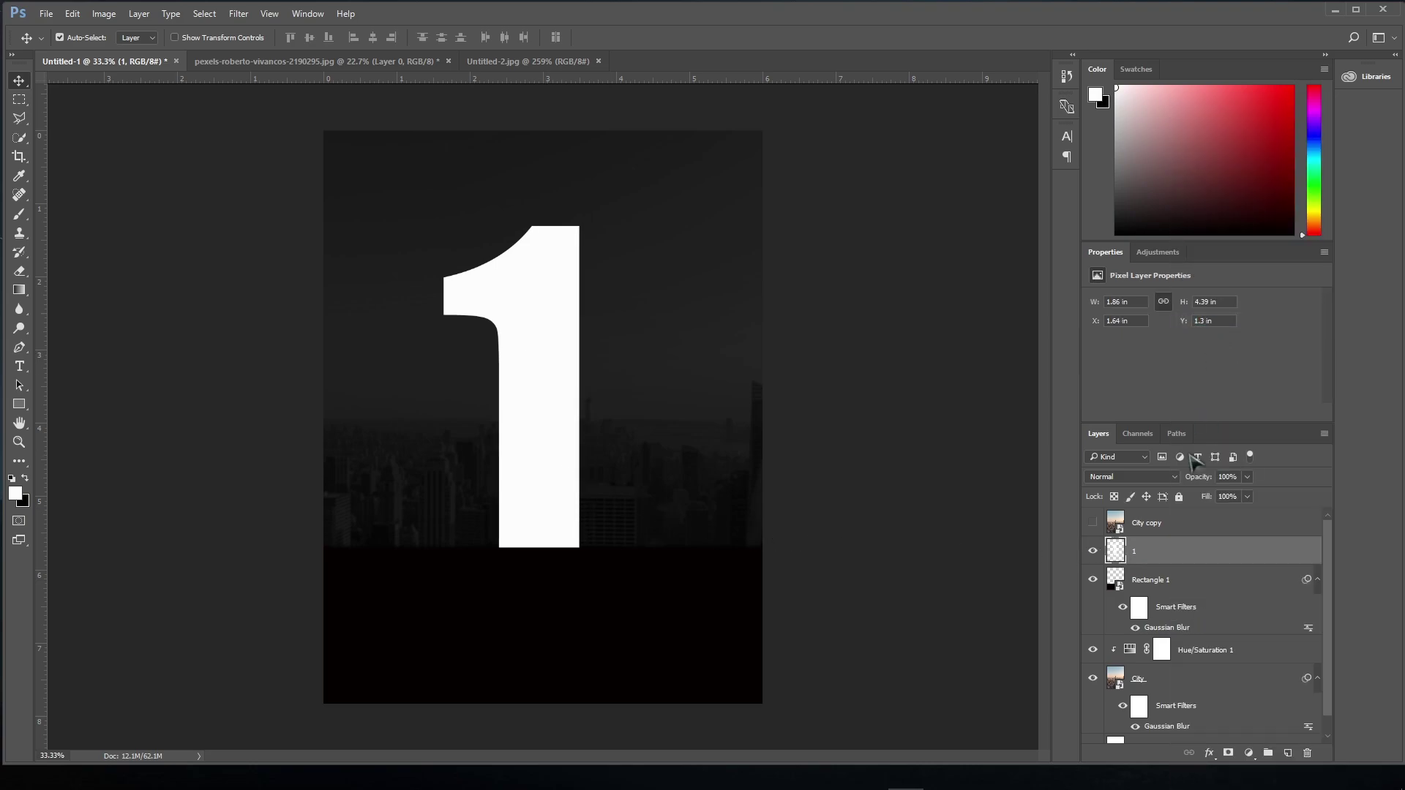
{"action": "right_click", "coordinate": [1165, 551]}
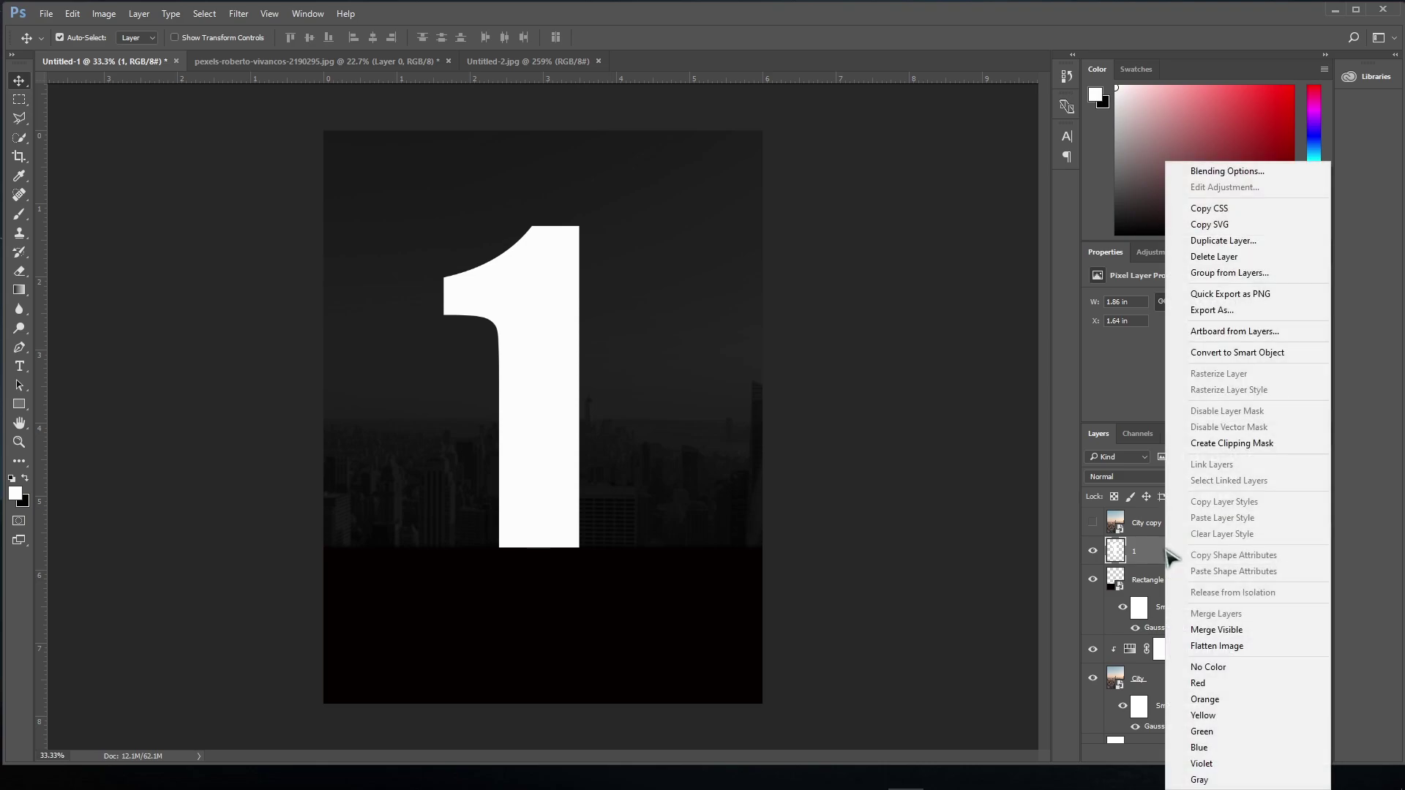
{"action": "left_click", "coordinate": [1222, 171]}
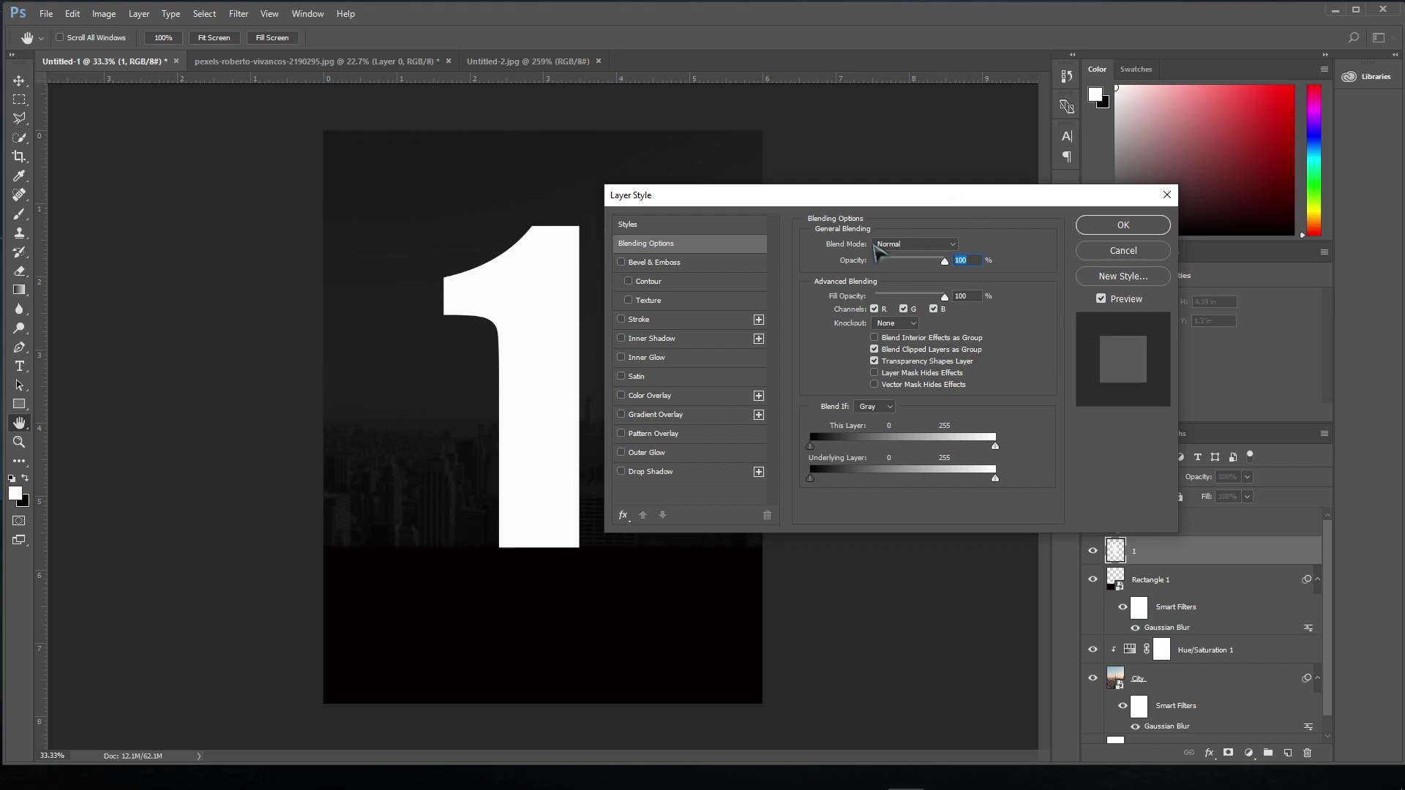
Enable Bevel & Emboss with depth 303, soften 3, angle 115 and altitude 0
{"action": "left_click", "coordinate": [687, 262]}
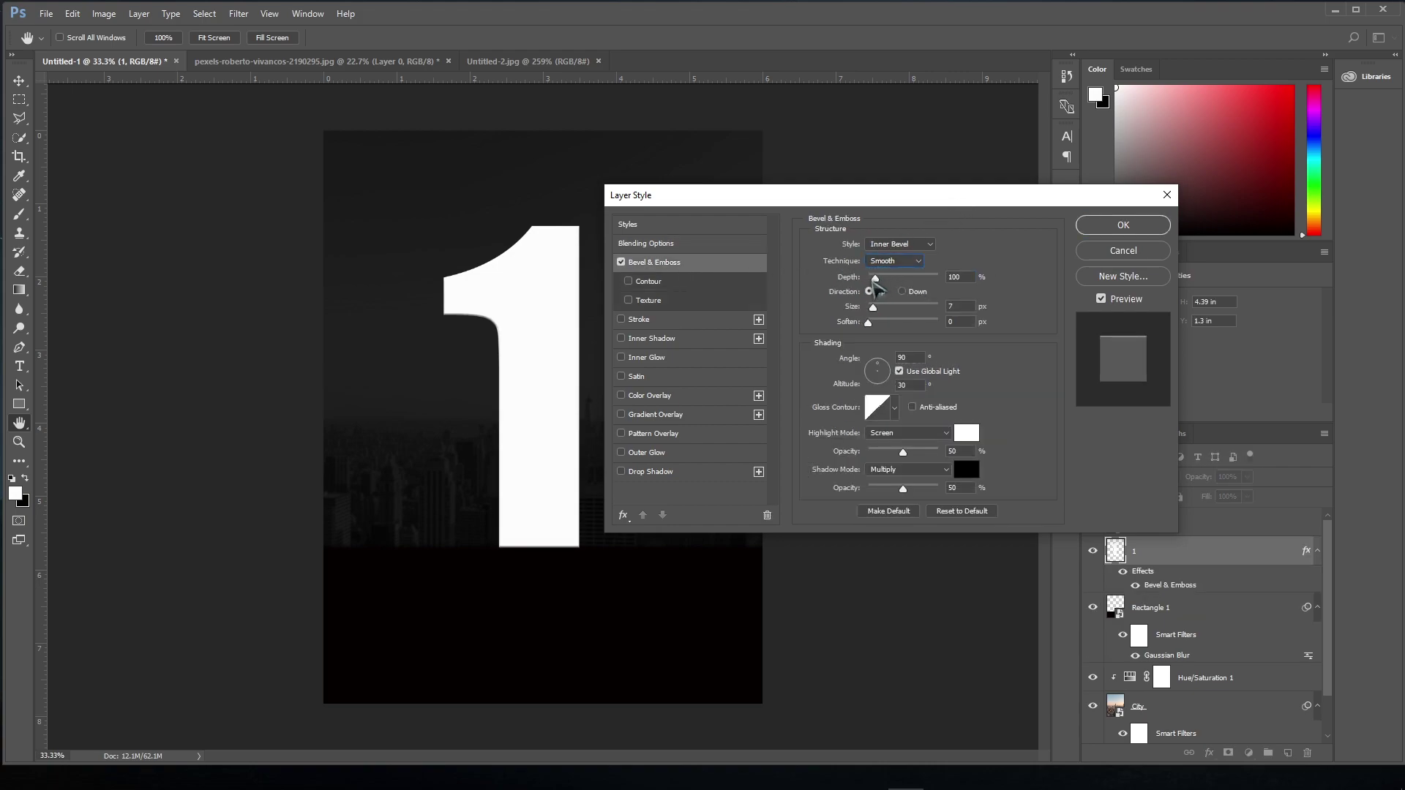
{"action": "mouse_move", "coordinate": [876, 279]}
{"action": "left_mouse_down"}
{"action": "mouse_move", "coordinate": [894, 282]}
{"action": "mouse_move", "coordinate": [871, 308]}
{"action": "left_mouse_up"}
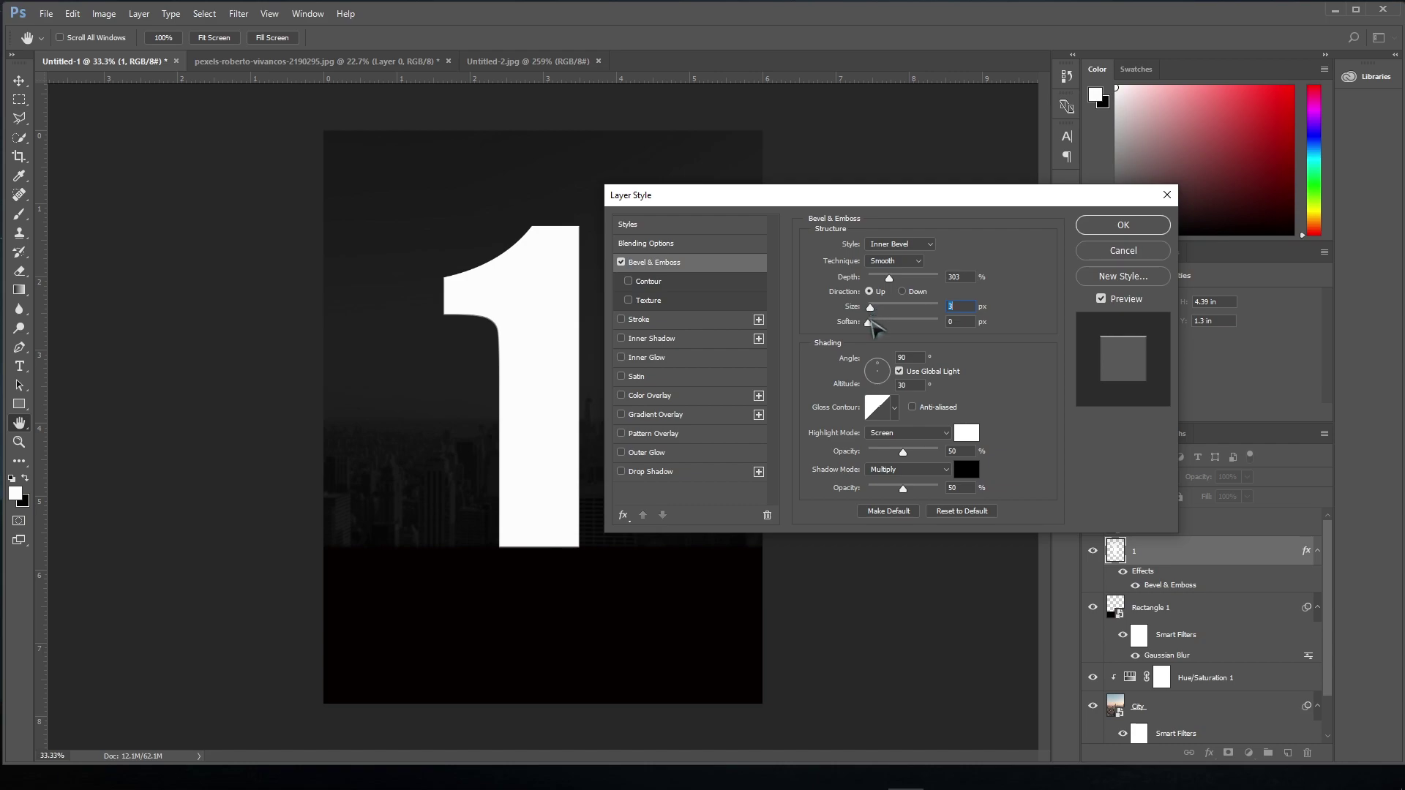
{"action": "left_click_drag", "start_coordinate": [868, 322], "coordinate": [882, 323]}
{"action": "left_click", "coordinate": [900, 358]}
{"action": "type", "text": "115"}
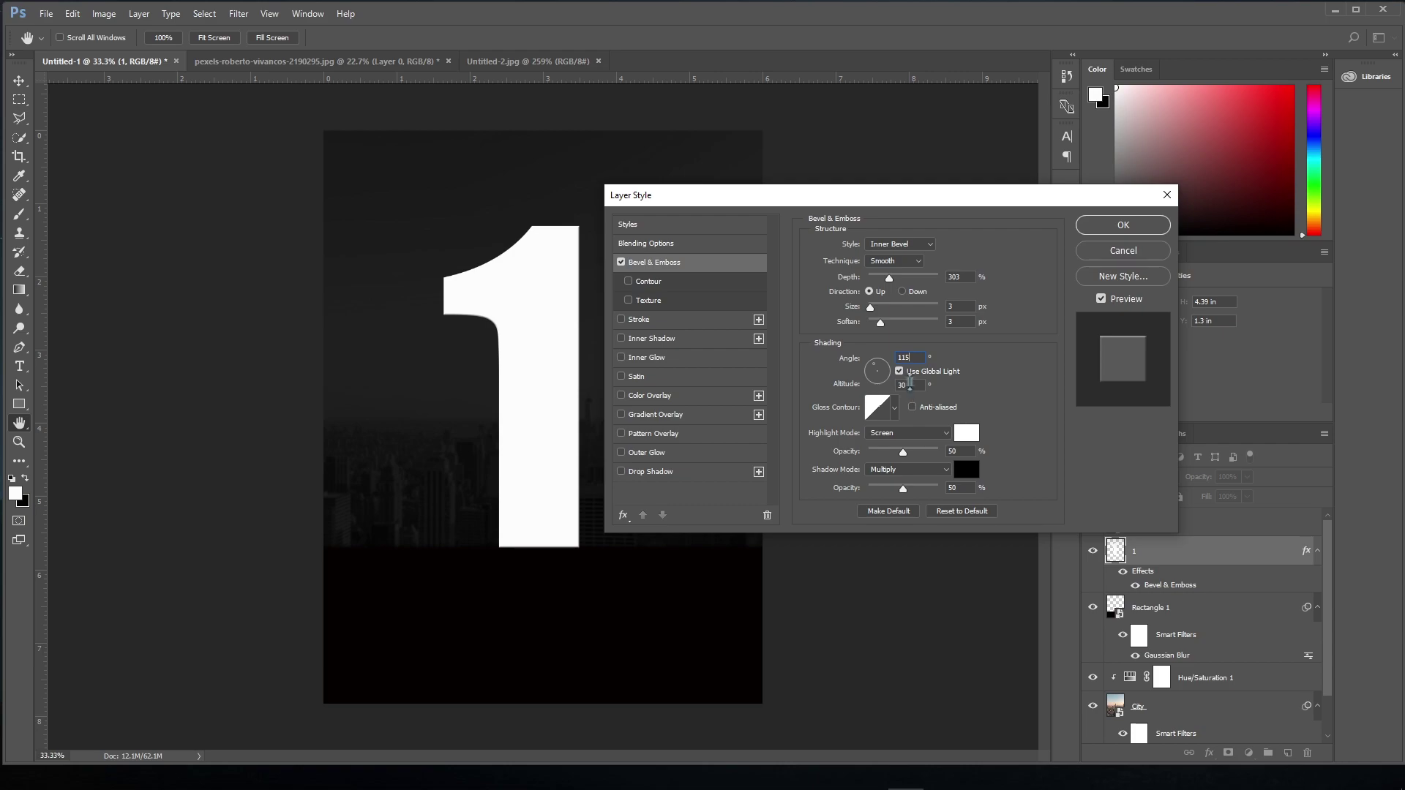
{"action": "left_click", "coordinate": [899, 384]}
{"action": "type", "text": "0"}
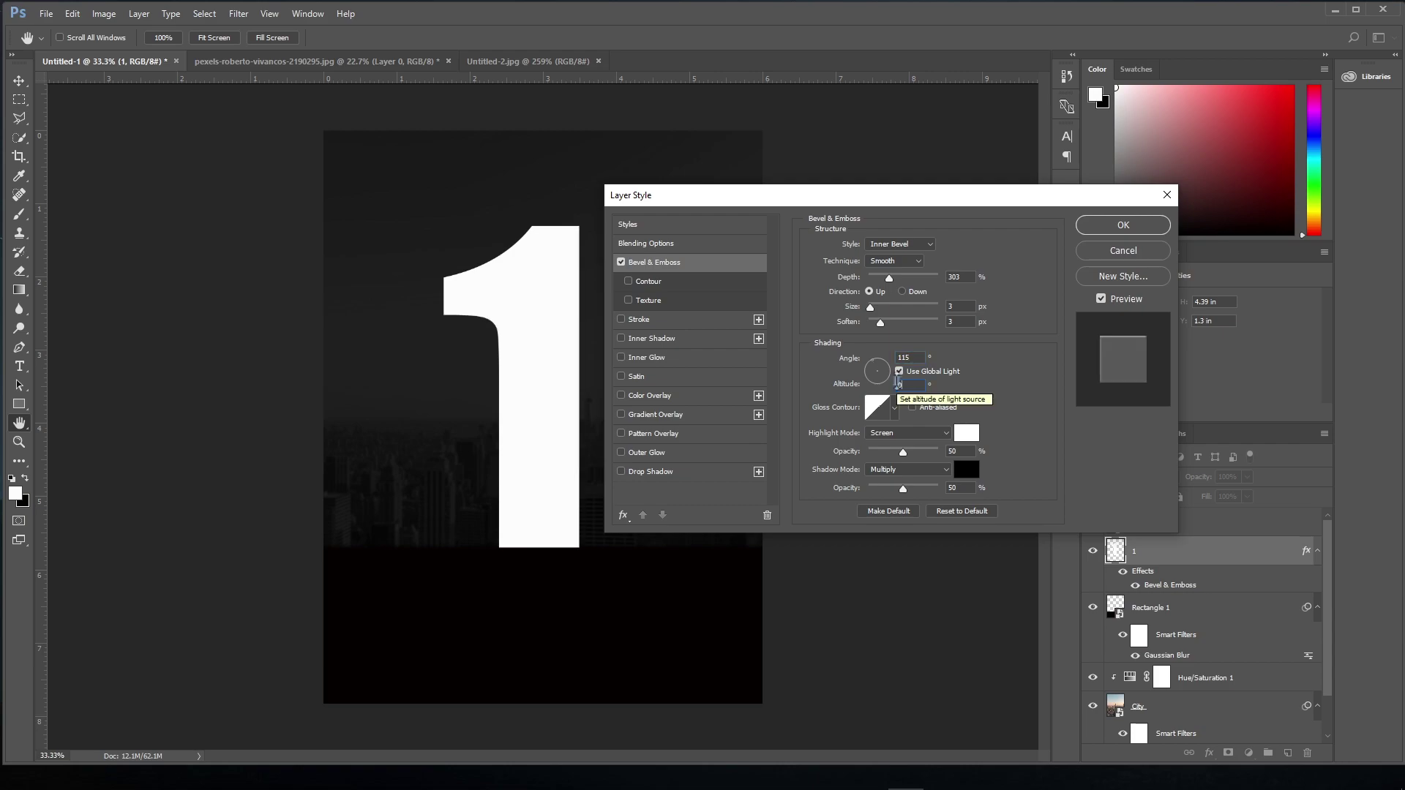
Set bevel highlights to Color Dodge 65%, Multiply shadows to 32%, and enable Inner Glow
{"action": "left_click", "coordinate": [893, 436]}
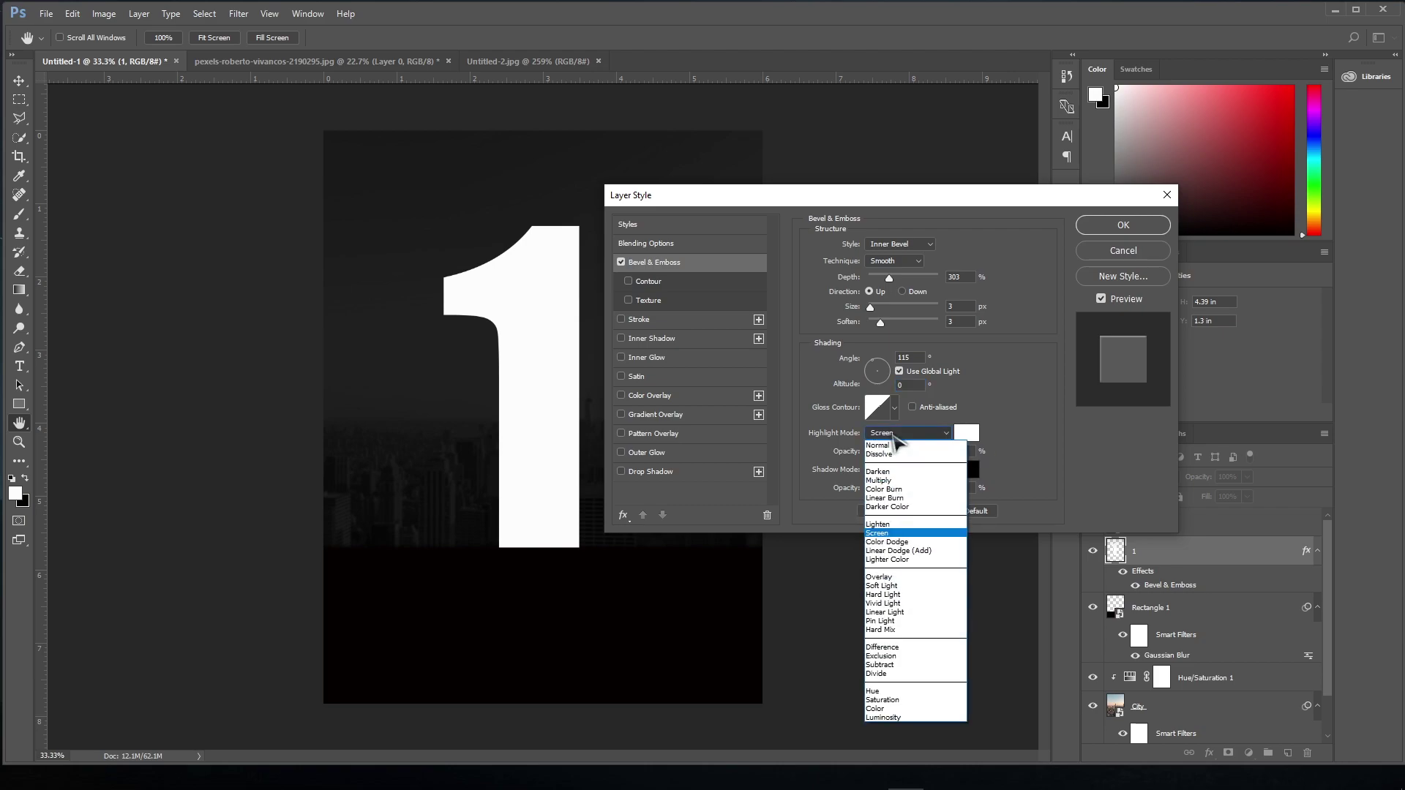
{"action": "left_click", "coordinate": [900, 542]}
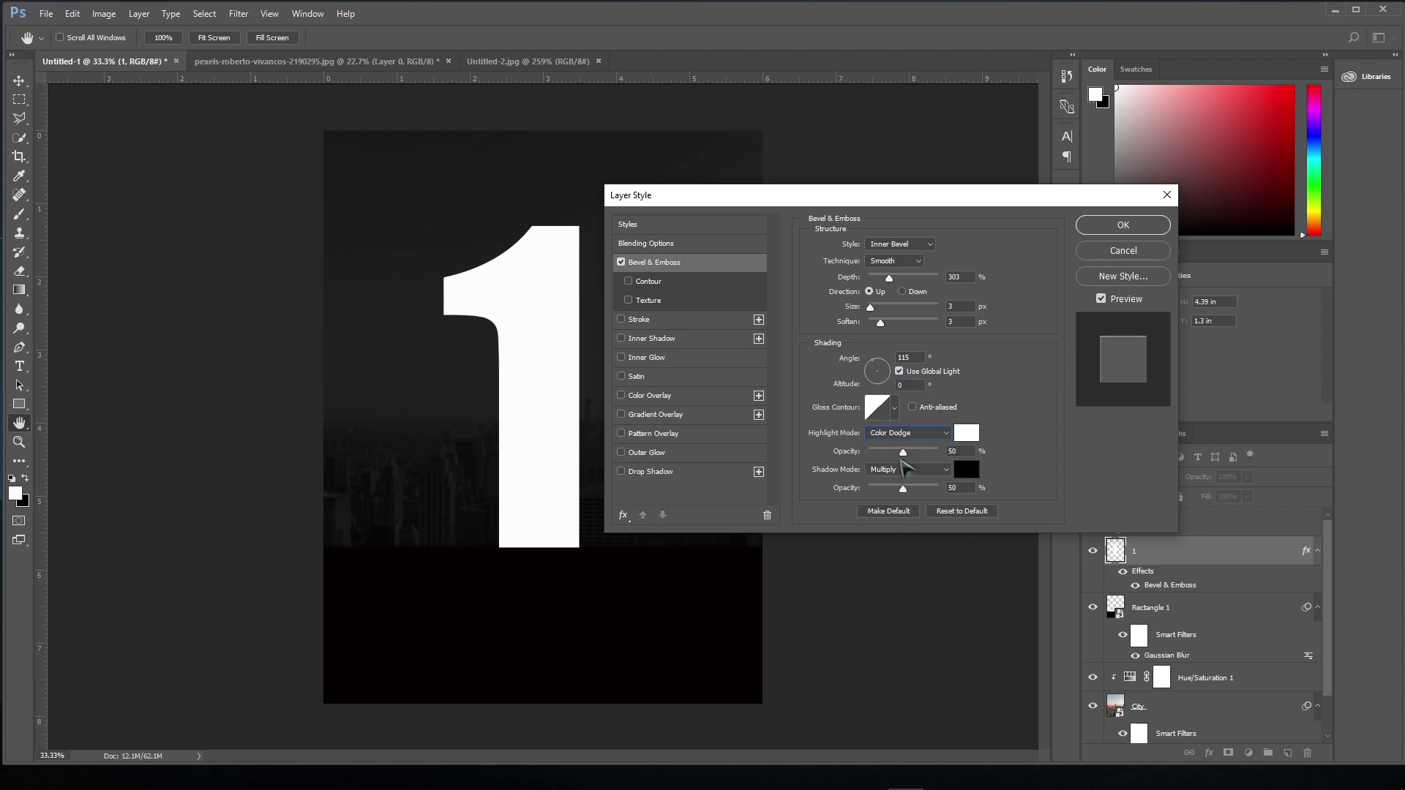
{"action": "left_click_drag", "start_coordinate": [903, 451], "coordinate": [913, 450]}
{"action": "left_click", "coordinate": [914, 471]}
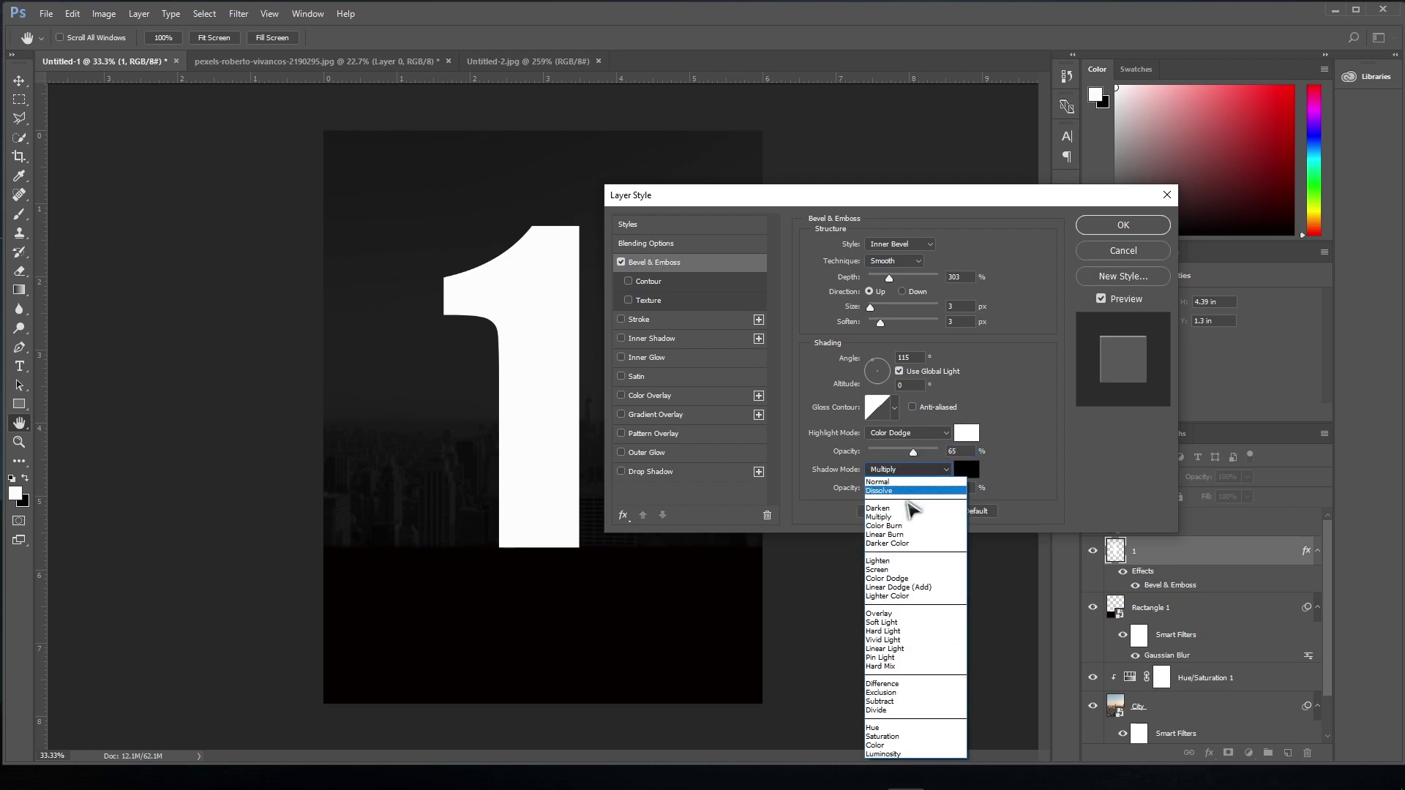
{"action": "left_click", "coordinate": [907, 503]}
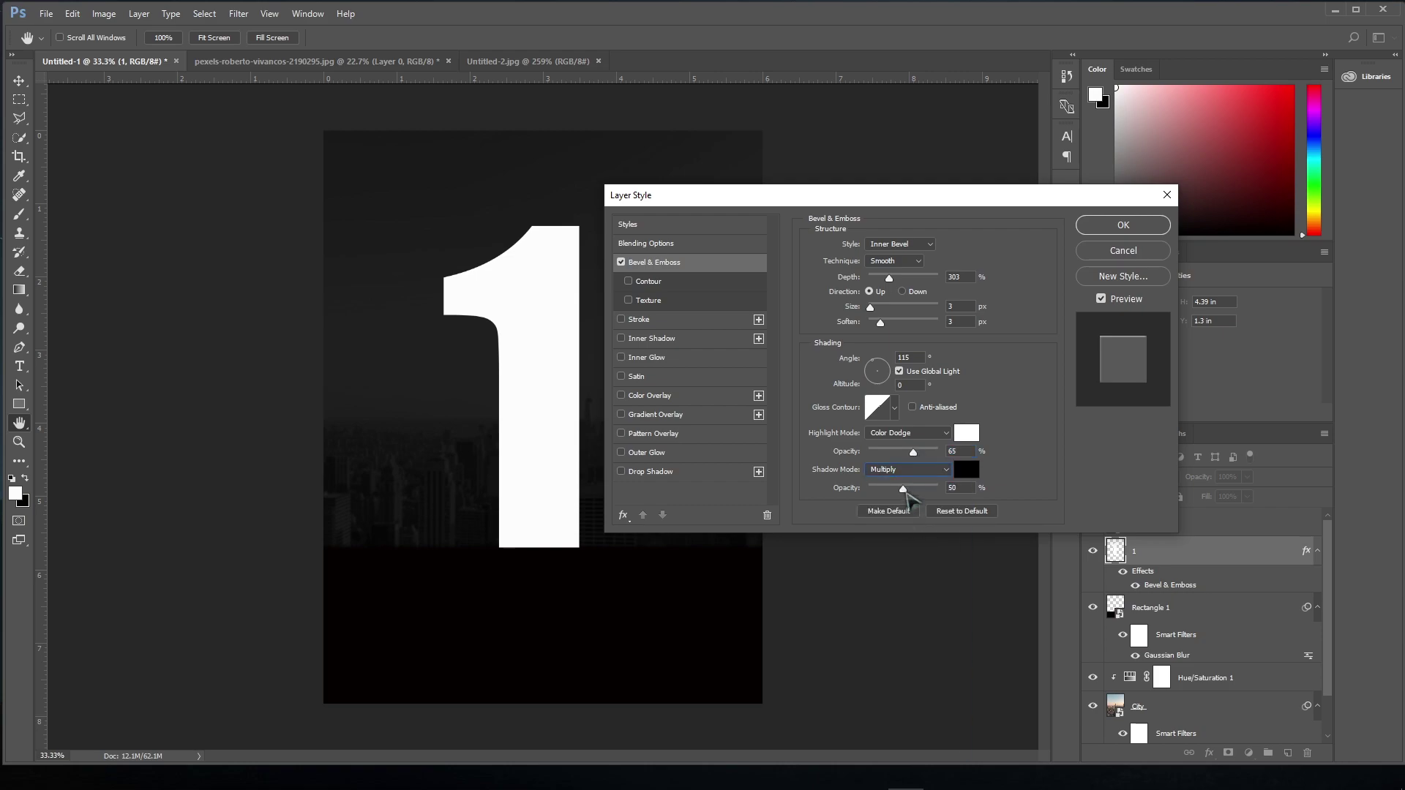
{"action": "left_click_drag", "start_coordinate": [903, 489], "coordinate": [891, 488]}
{"action": "left_click", "coordinate": [675, 358]}
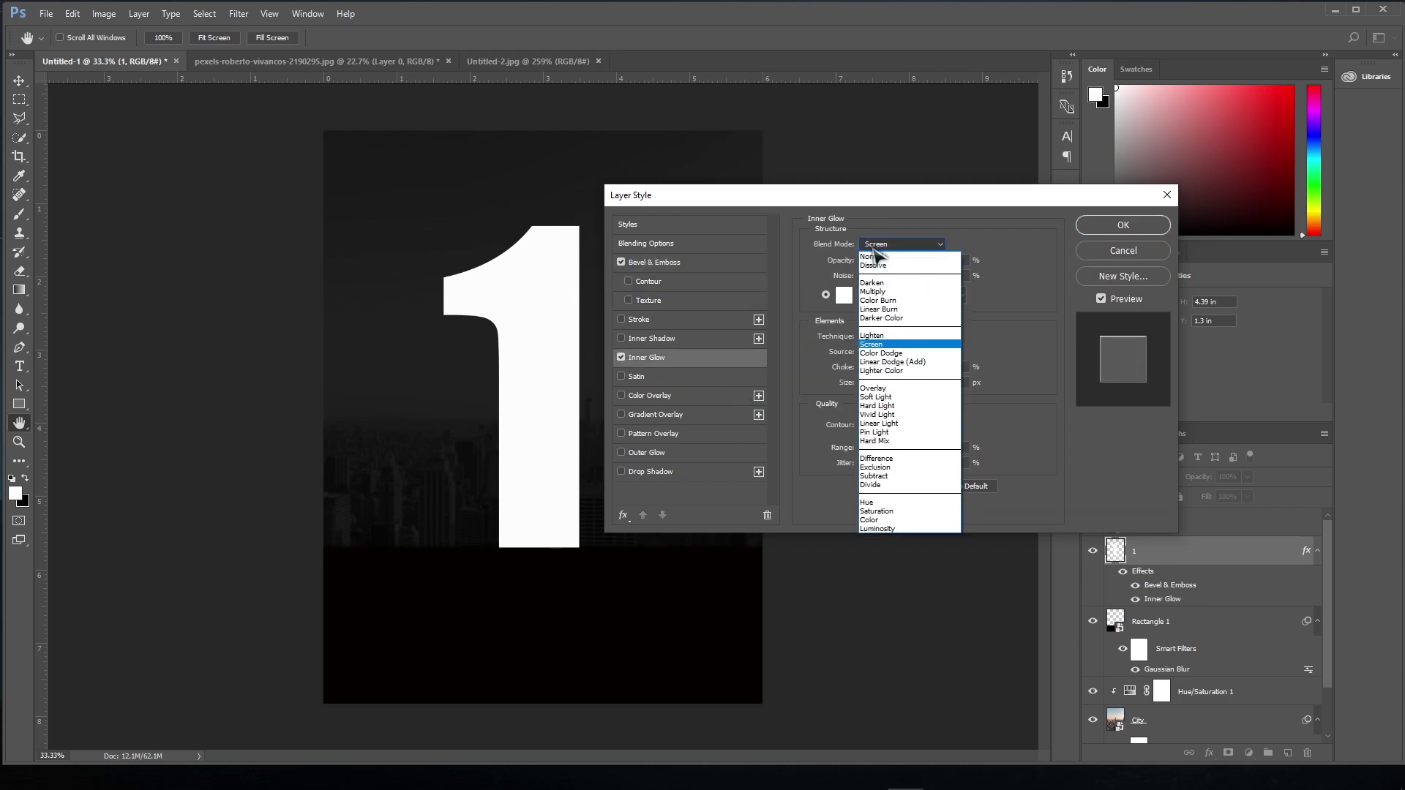
Set the Inner Glow to Screen mode, white colour and size 250
{"action": "left_click", "coordinate": [882, 249]}
{"action": "left_click", "coordinate": [886, 354]}
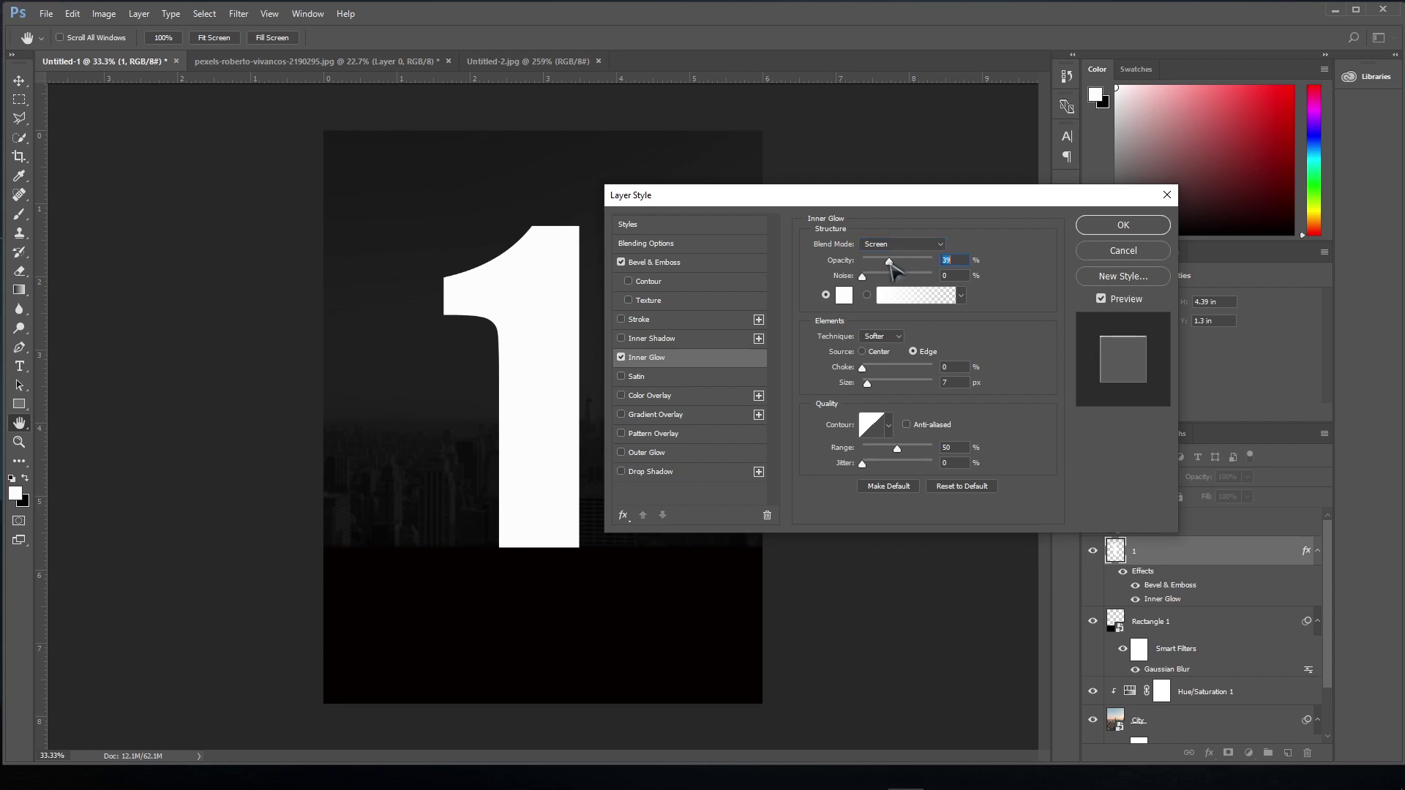
{"action": "left_click", "coordinate": [844, 295]}
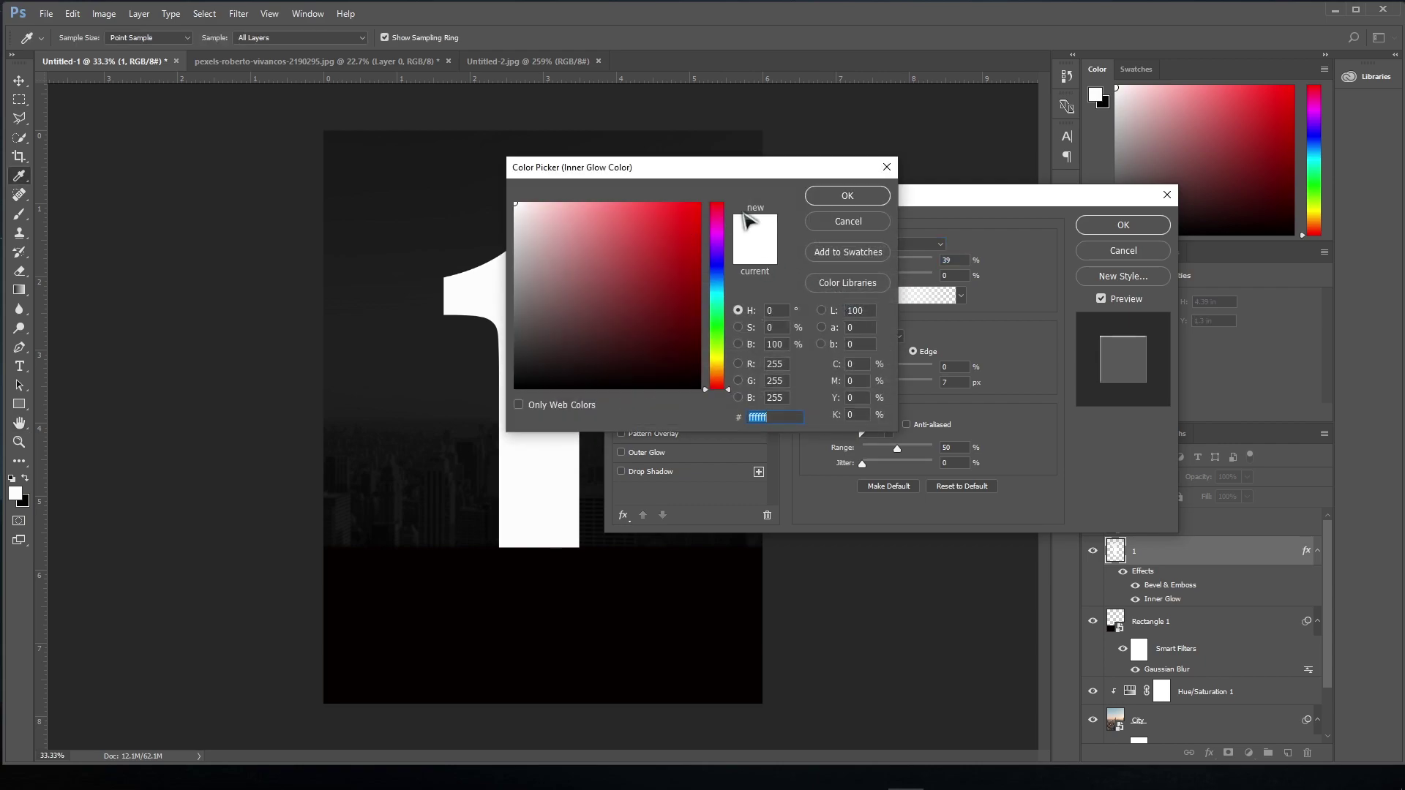
{"action": "left_click", "coordinate": [846, 196]}
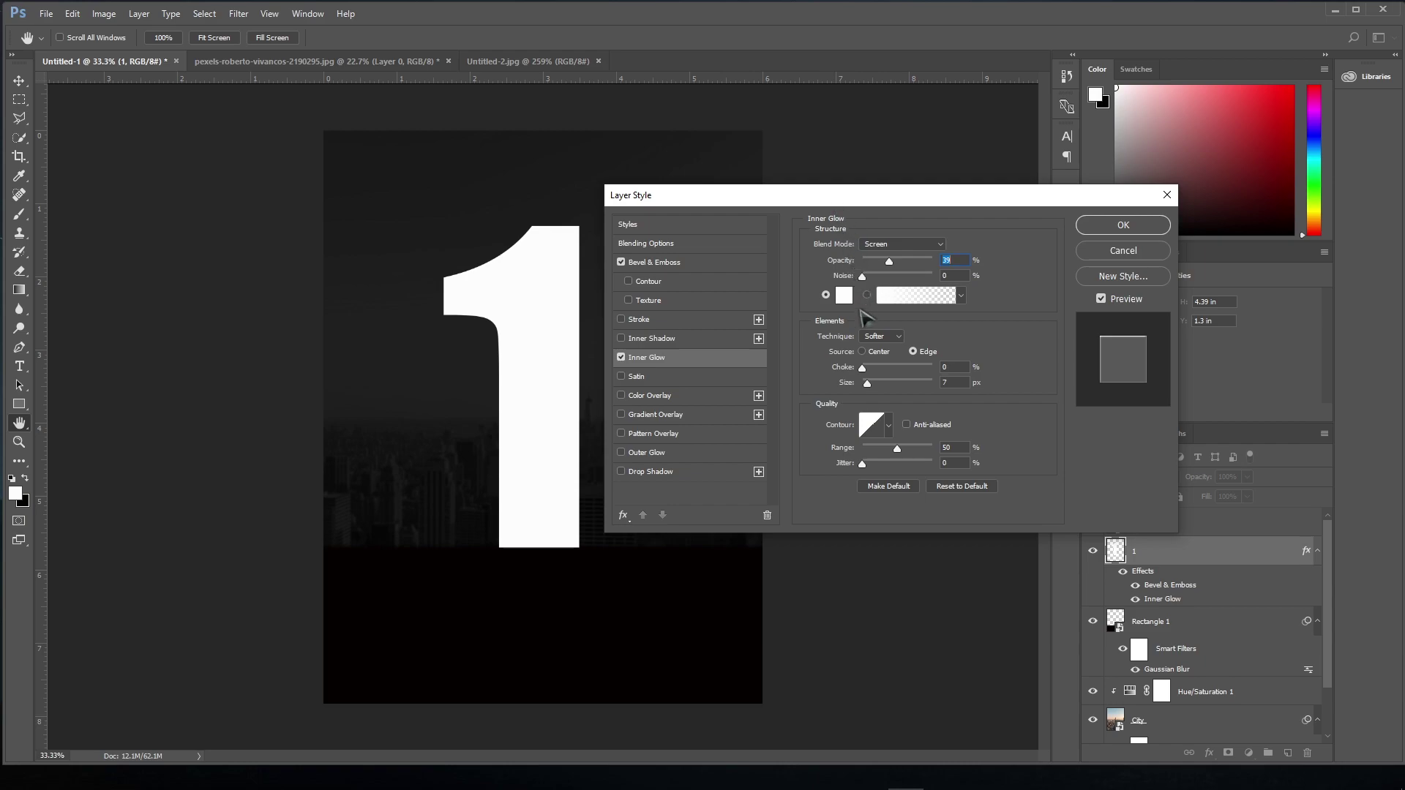
{"action": "left_click_drag", "start_coordinate": [883, 386], "coordinate": [896, 386]}
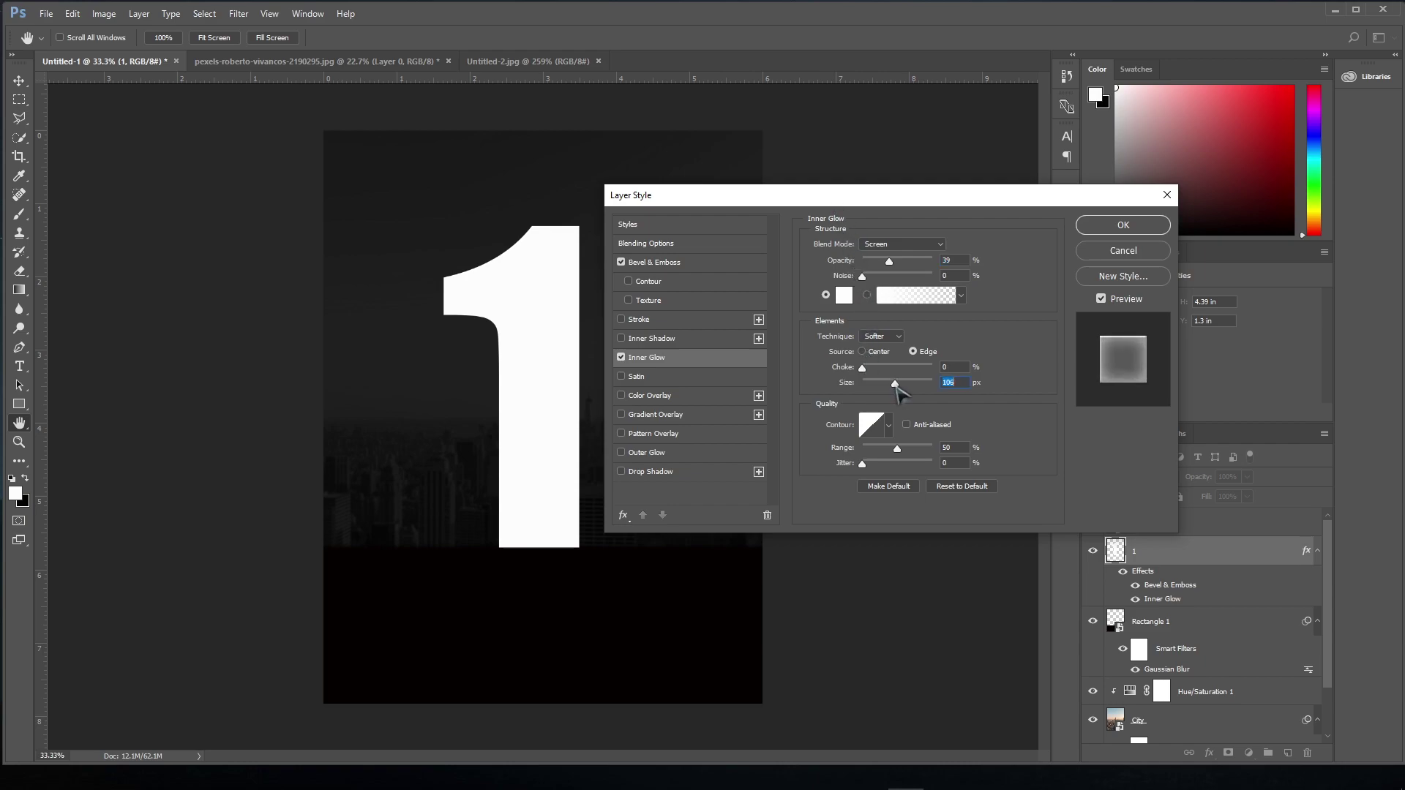
{"action": "left_click_drag", "start_coordinate": [894, 386], "coordinate": [932, 386]}
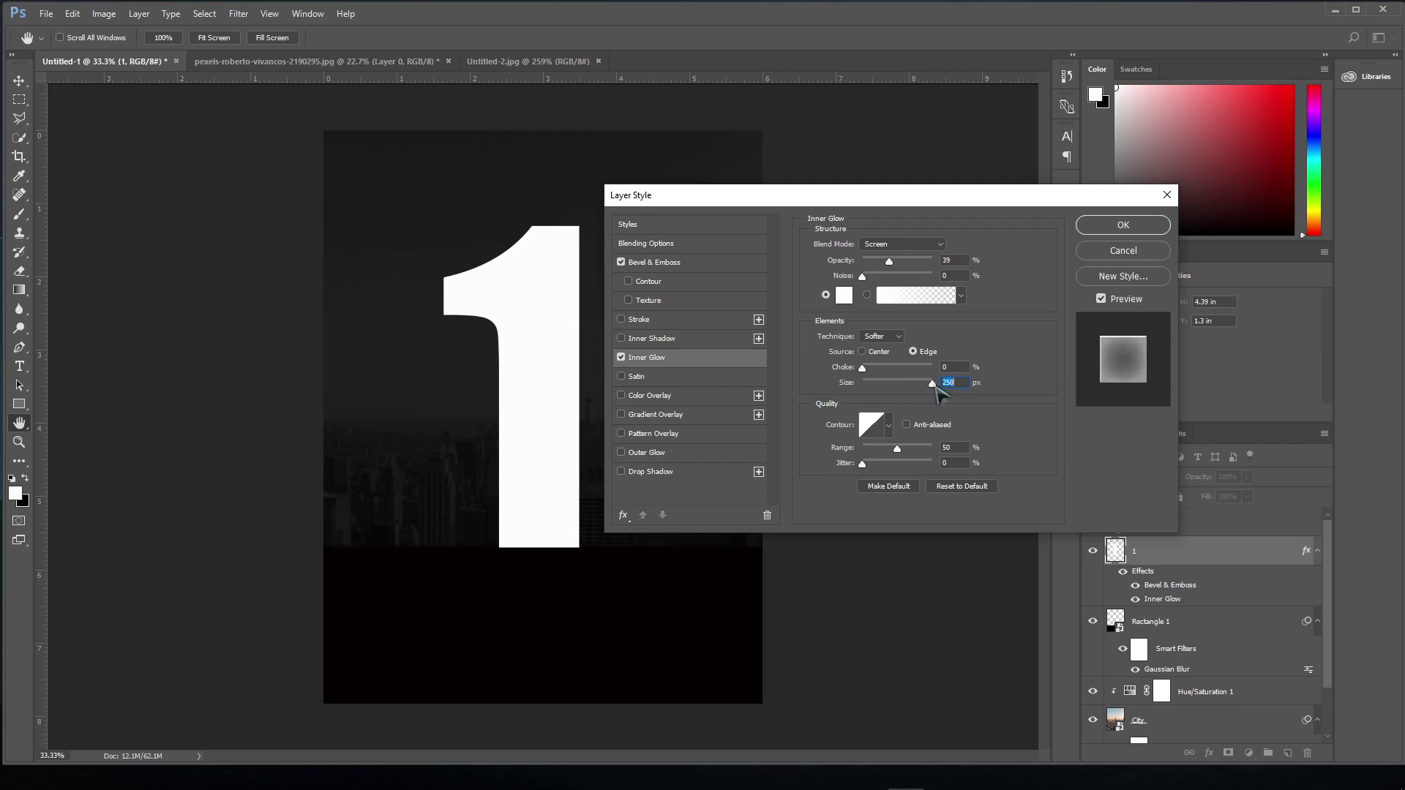
Add a Screen-mode white Outer Glow with raised opacity and size, and apply the style
{"action": "left_click", "coordinate": [672, 454]}
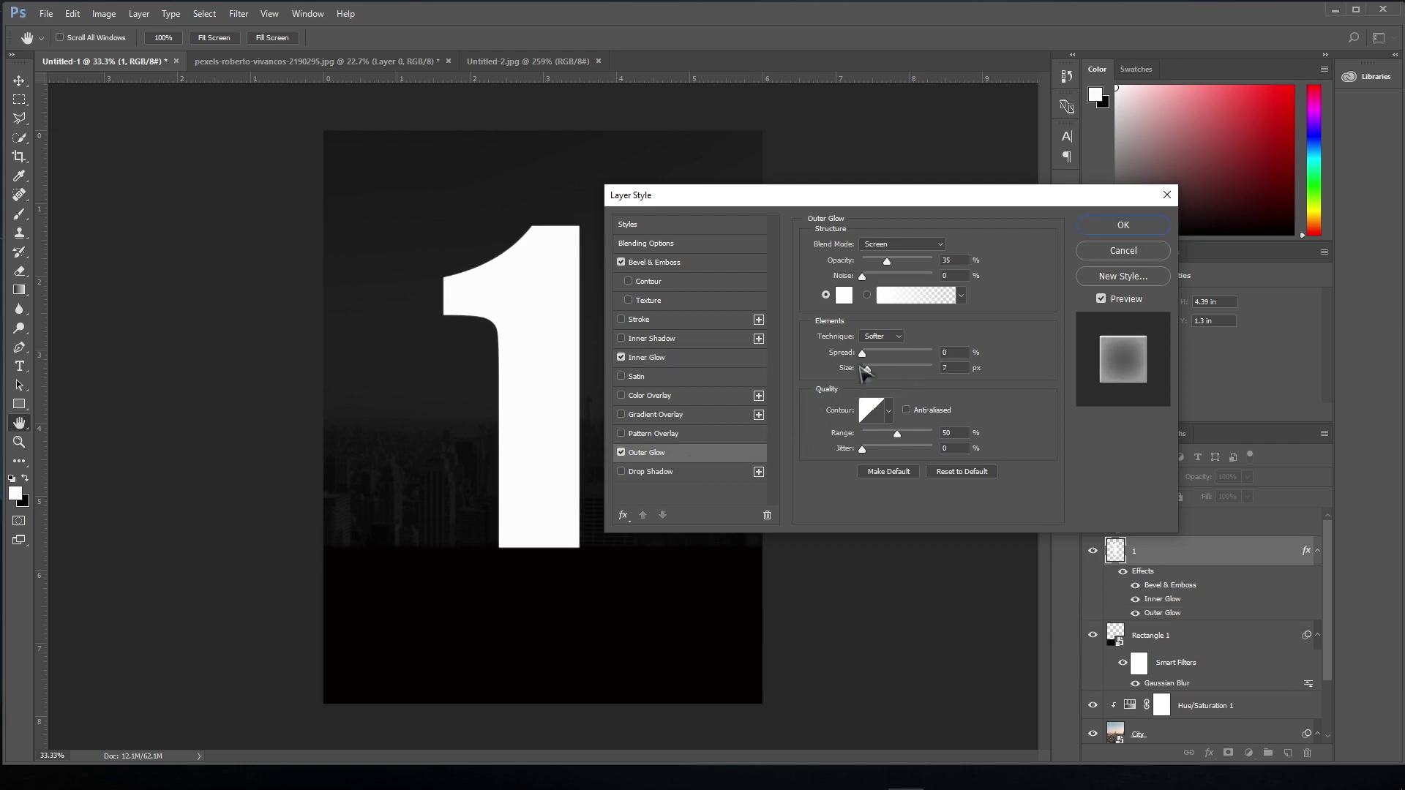
{"action": "left_click", "coordinate": [924, 246]}
{"action": "left_click", "coordinate": [889, 343]}
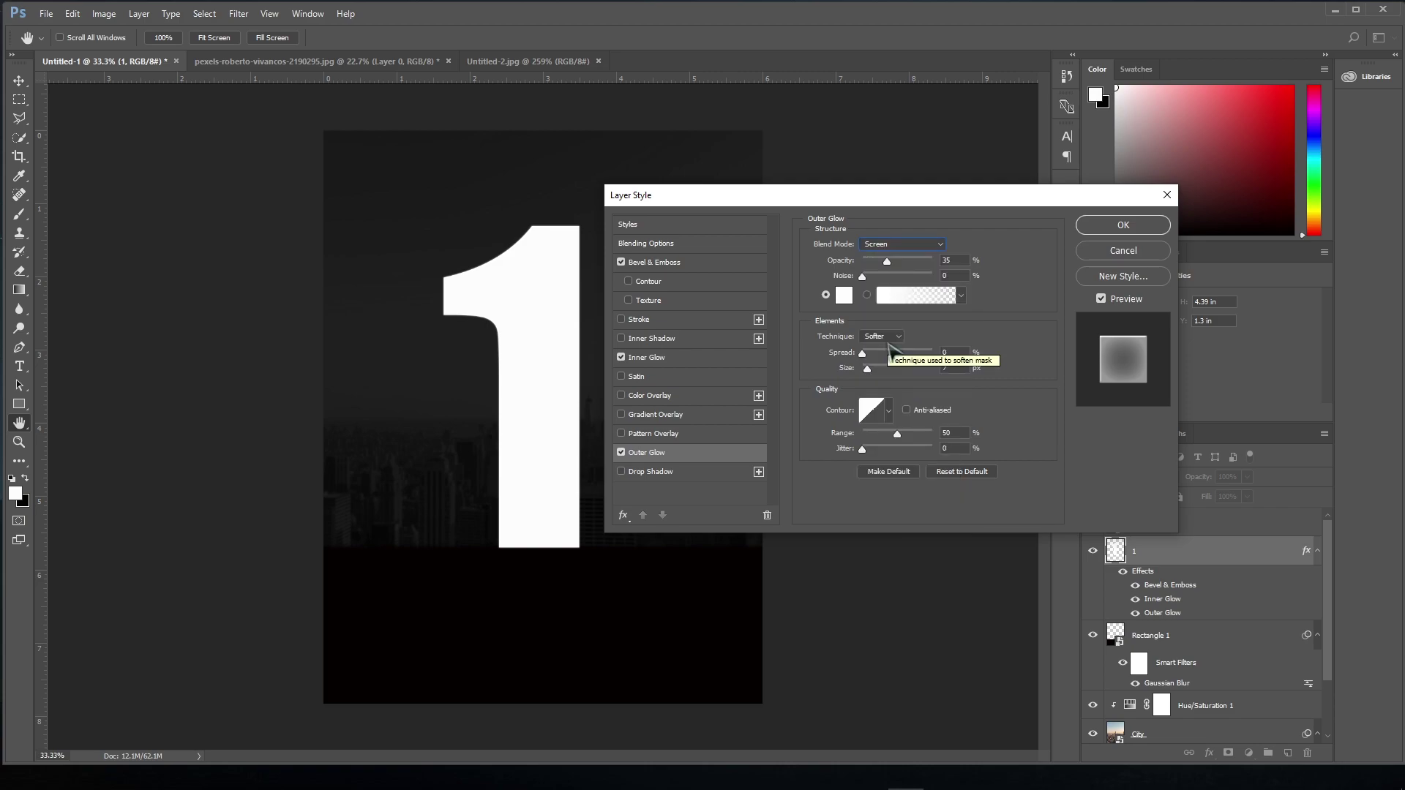
{"action": "left_click_drag", "start_coordinate": [887, 262], "coordinate": [901, 261]}
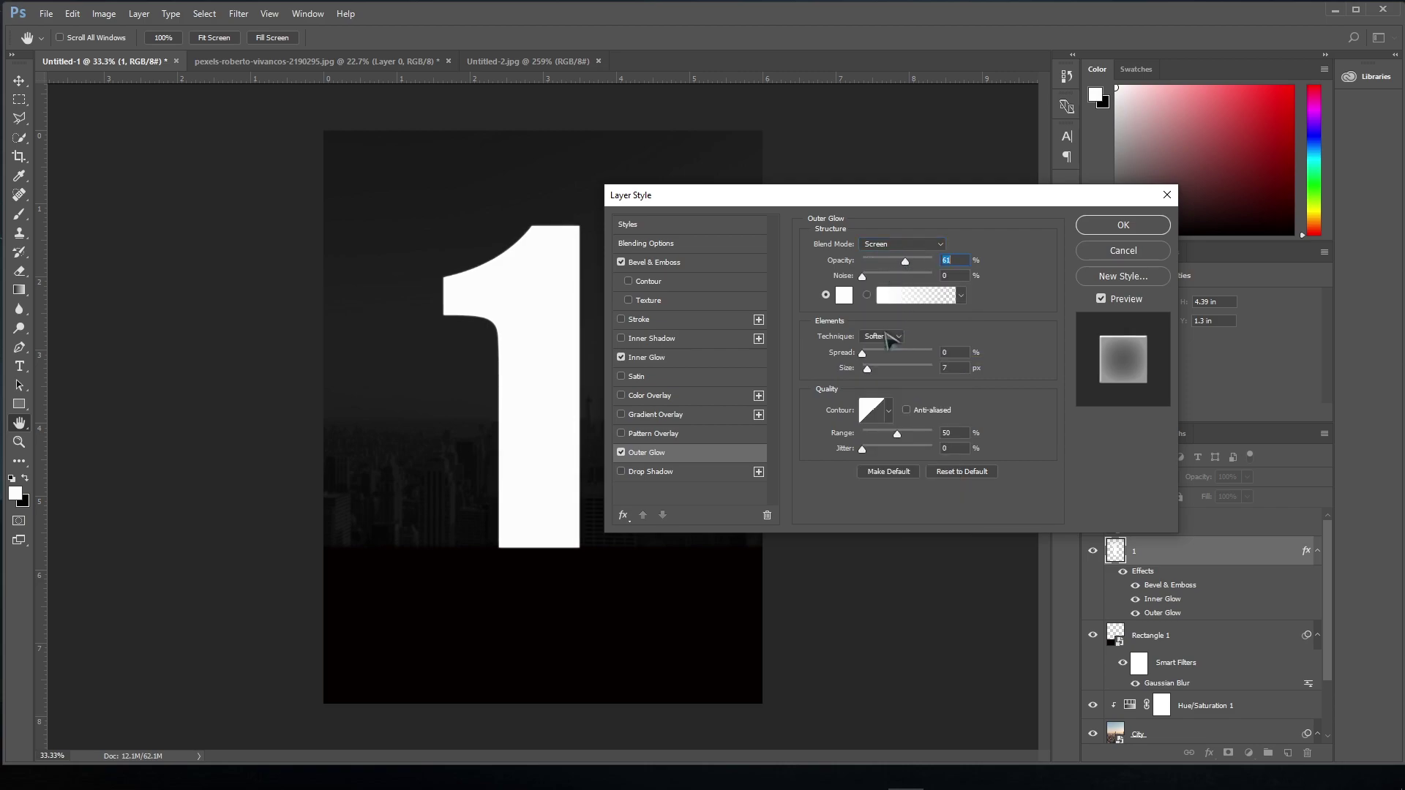
{"action": "left_click_drag", "start_coordinate": [865, 369], "coordinate": [876, 369]}
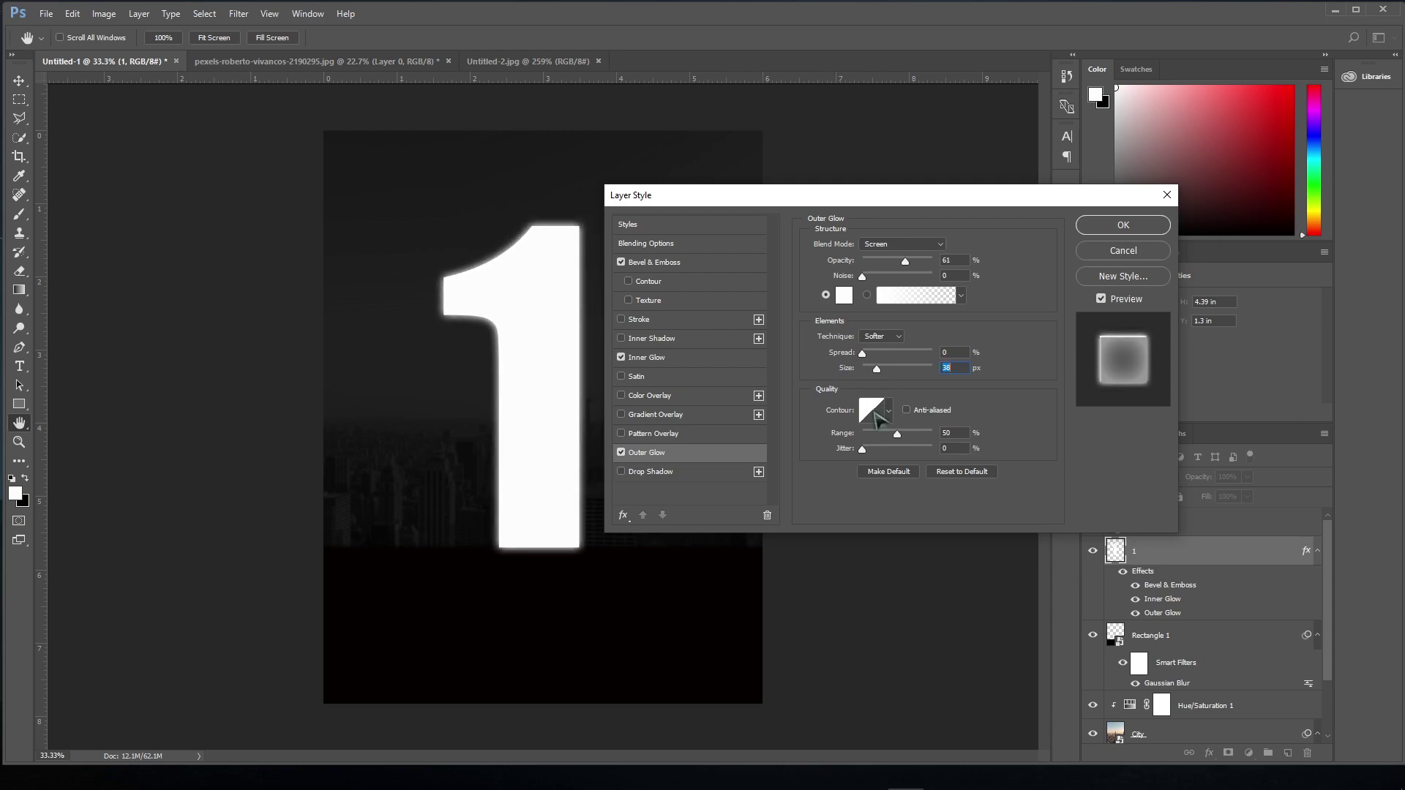
{"action": "left_click", "coordinate": [898, 434]}
{"action": "left_click", "coordinate": [1115, 230]}
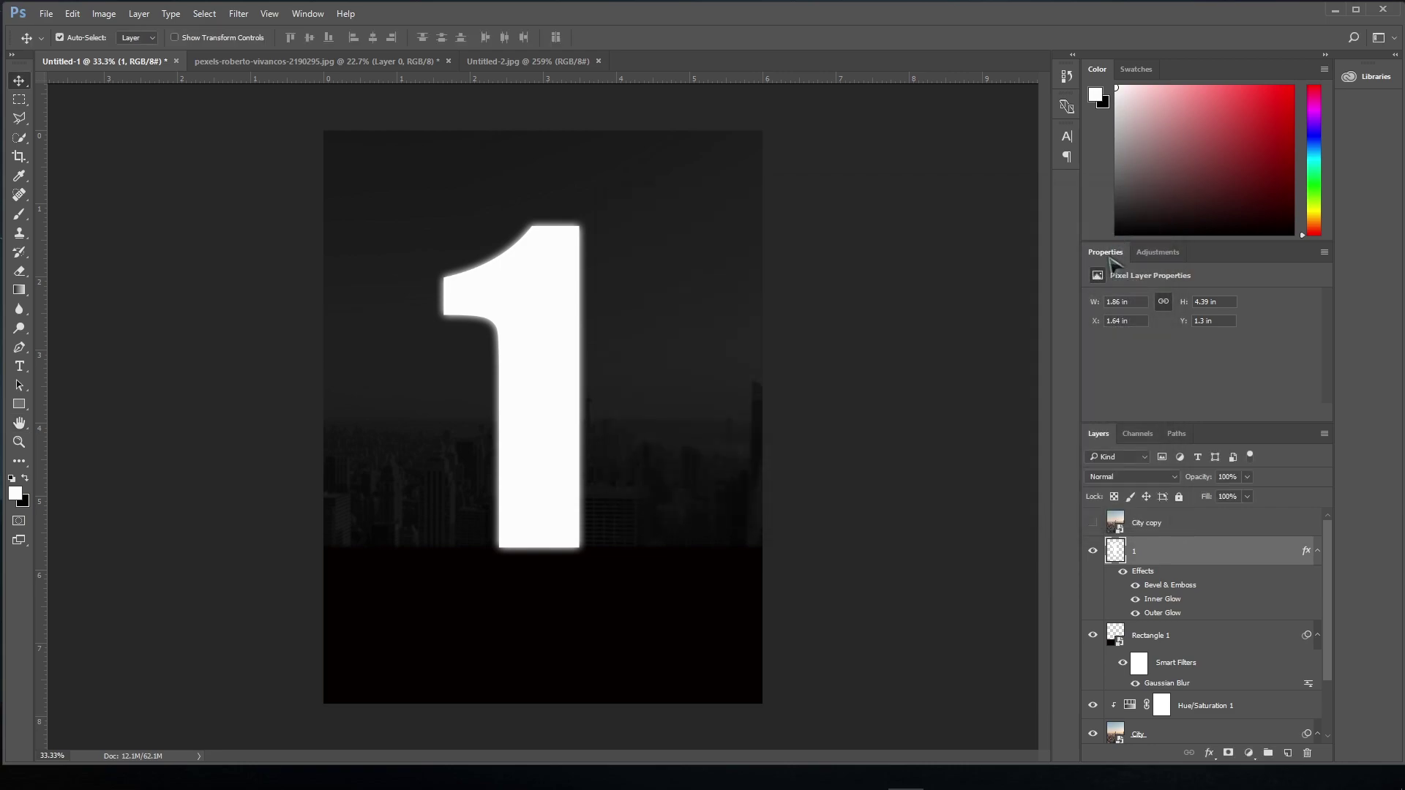
Show City copy, clip it into the glowing 1, and add an empty layer above Rectangle 1
{"action": "left_click", "coordinate": [1093, 522]}
{"action": "left_click", "coordinate": [1169, 524]}
{"action": "right_click", "coordinate": [1169, 524]}
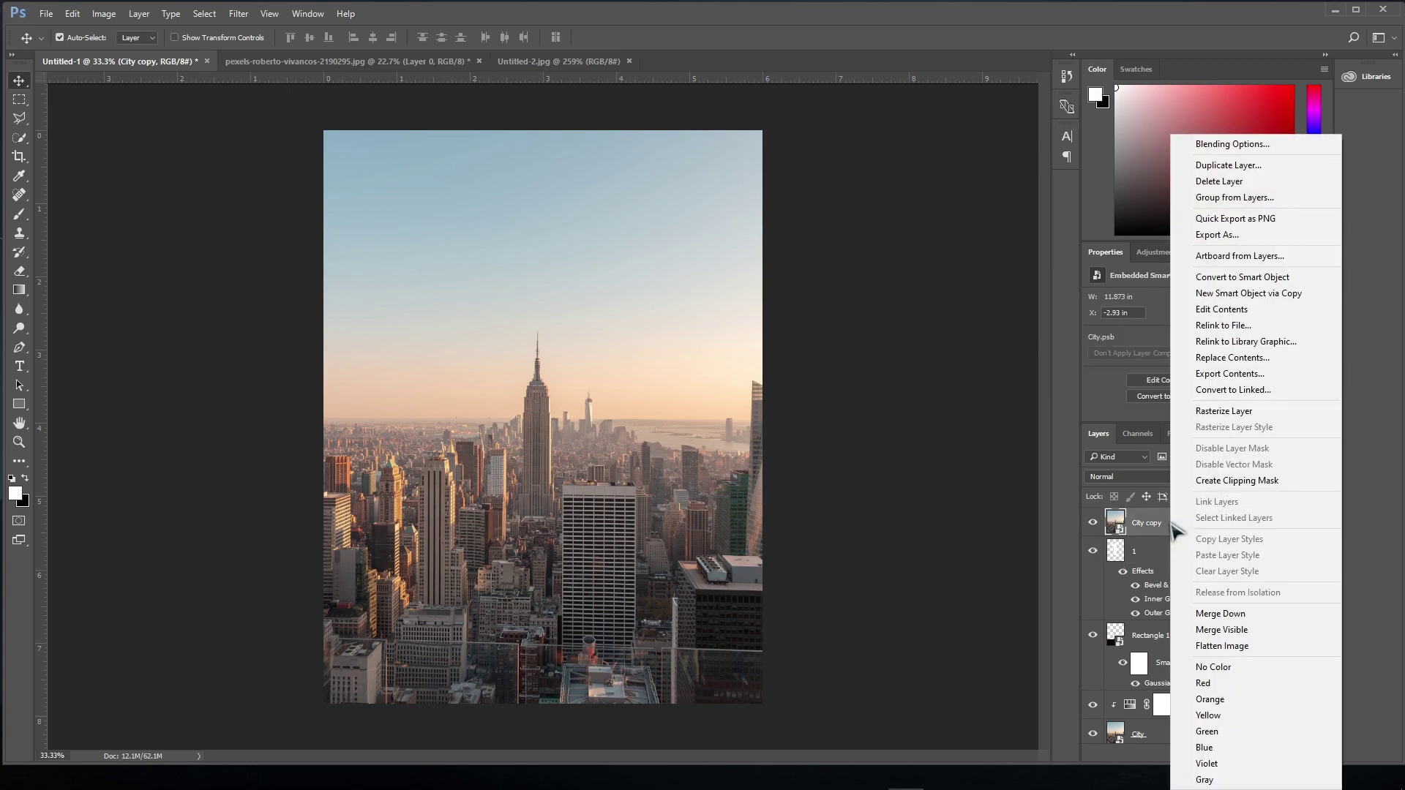
{"action": "left_click", "coordinate": [1237, 480]}
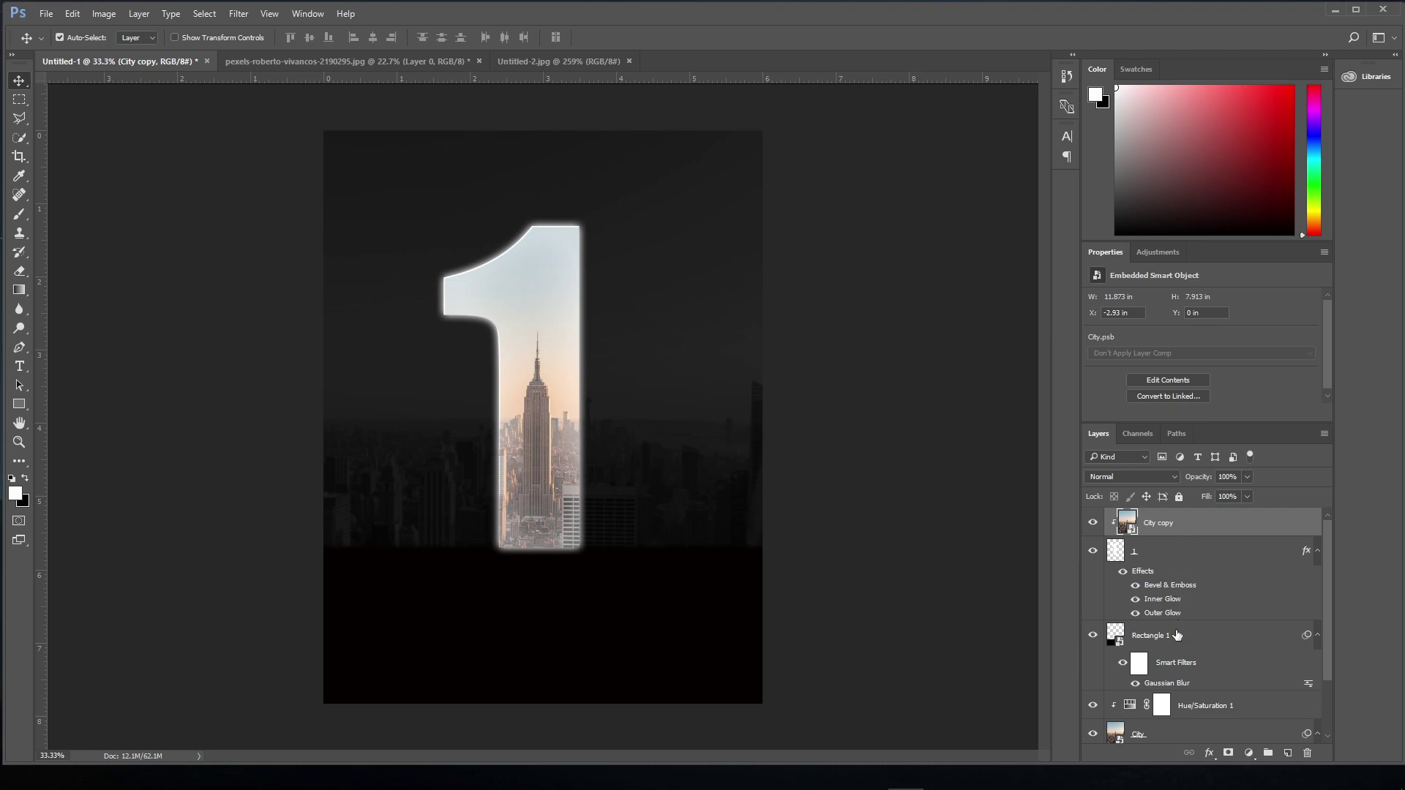
{"action": "left_click", "coordinate": [1177, 635]}
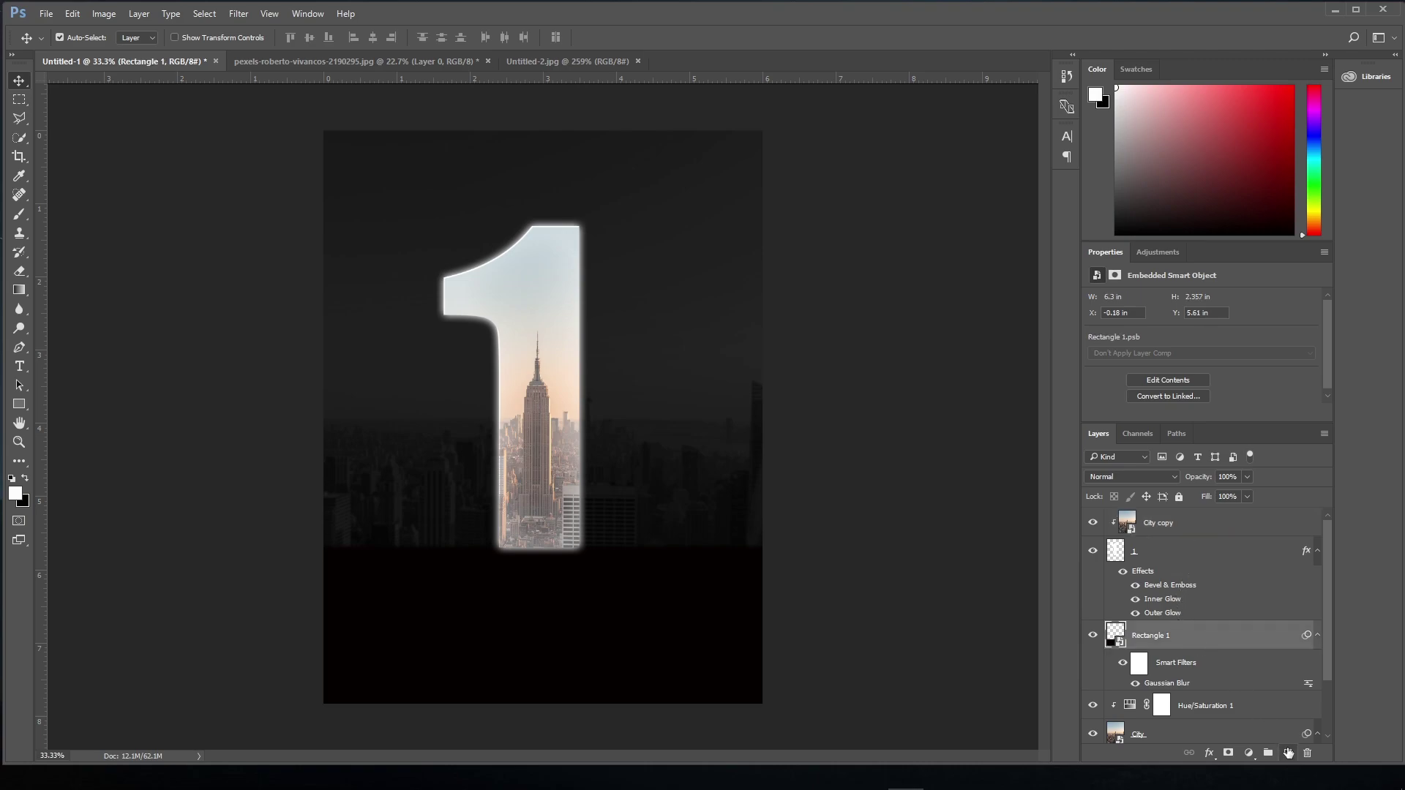
{"action": "left_click", "coordinate": [1285, 751]}
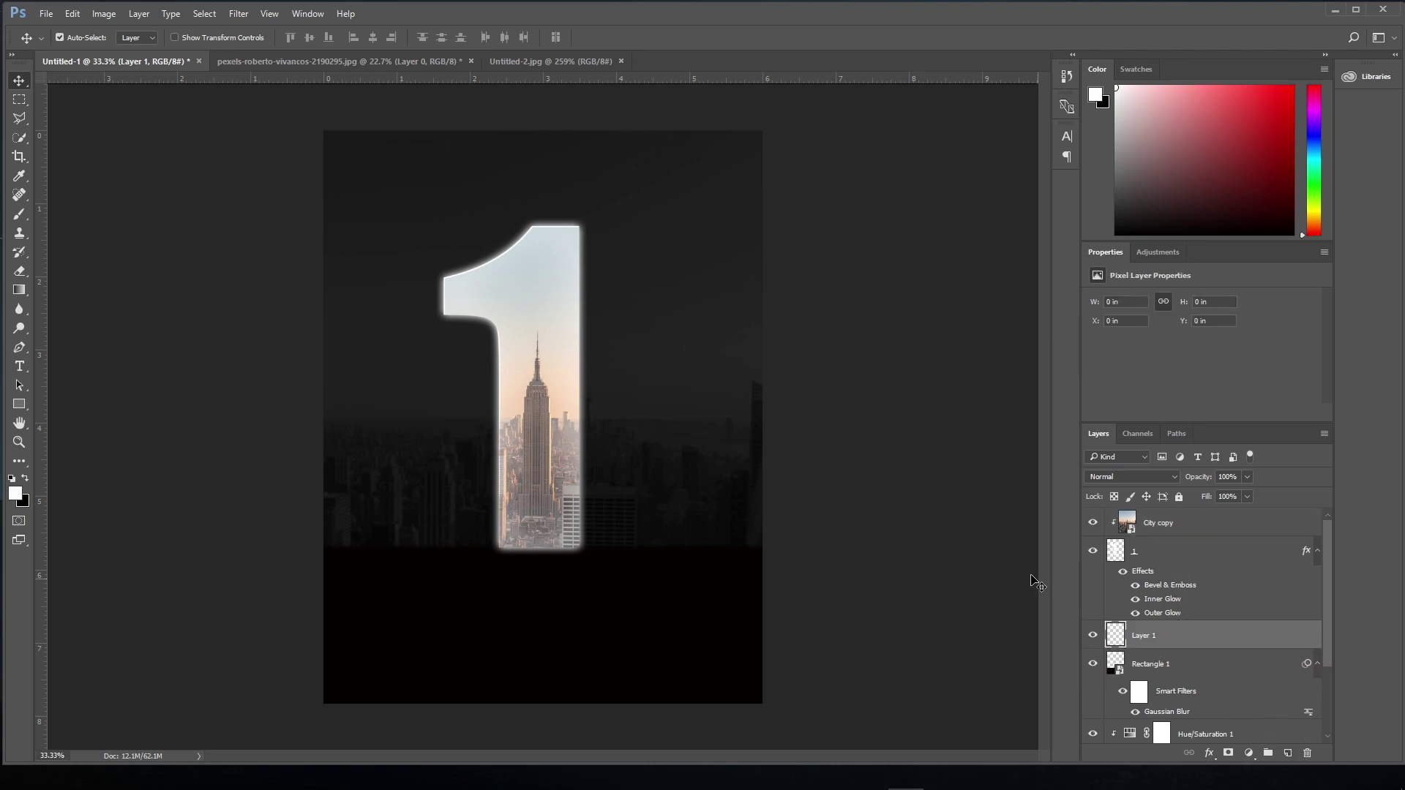
Draw a four-corner Polygonal Lasso trapezoid from the foot of the 1 to the poster bottom
{"action": "left_click", "coordinate": [31, 118]}
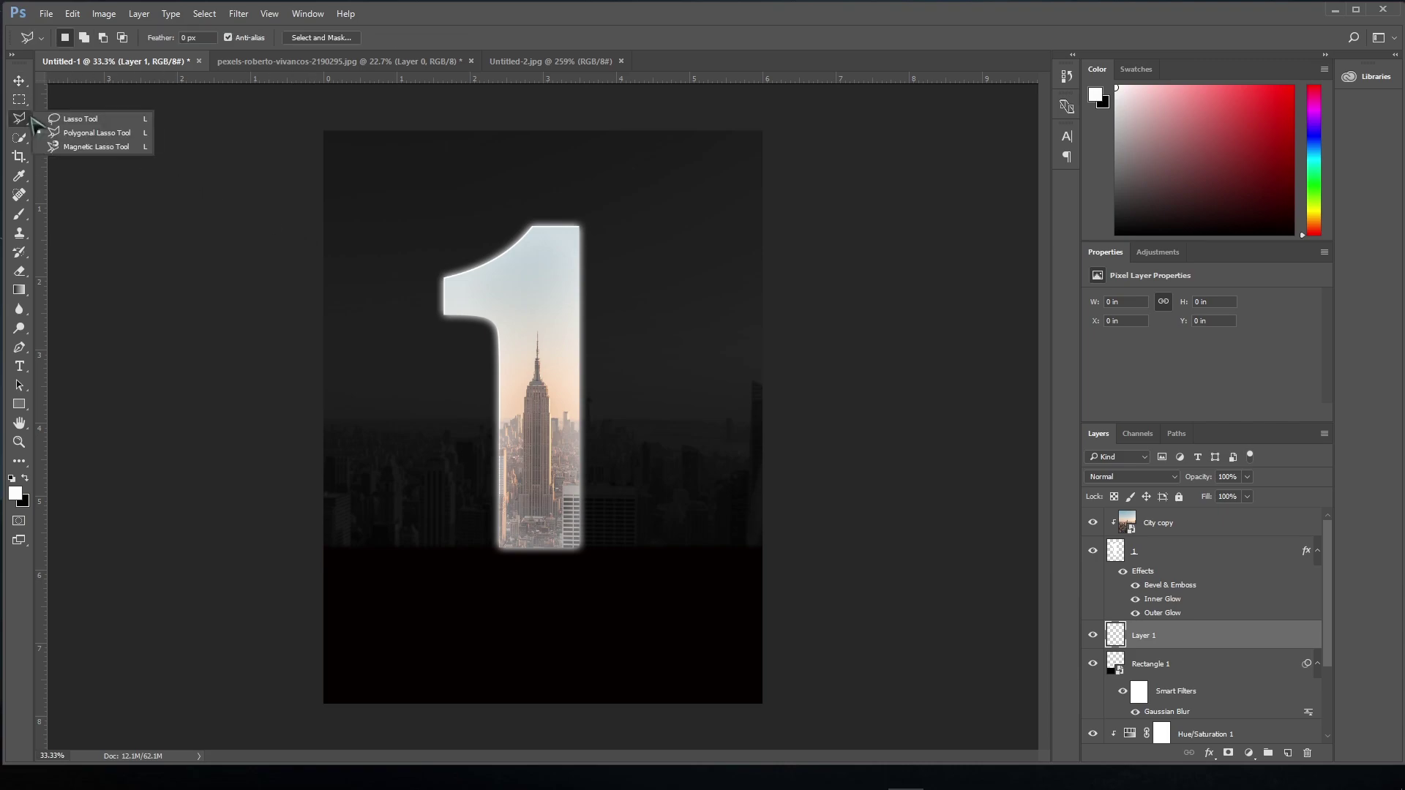
{"action": "left_click", "coordinate": [92, 134]}
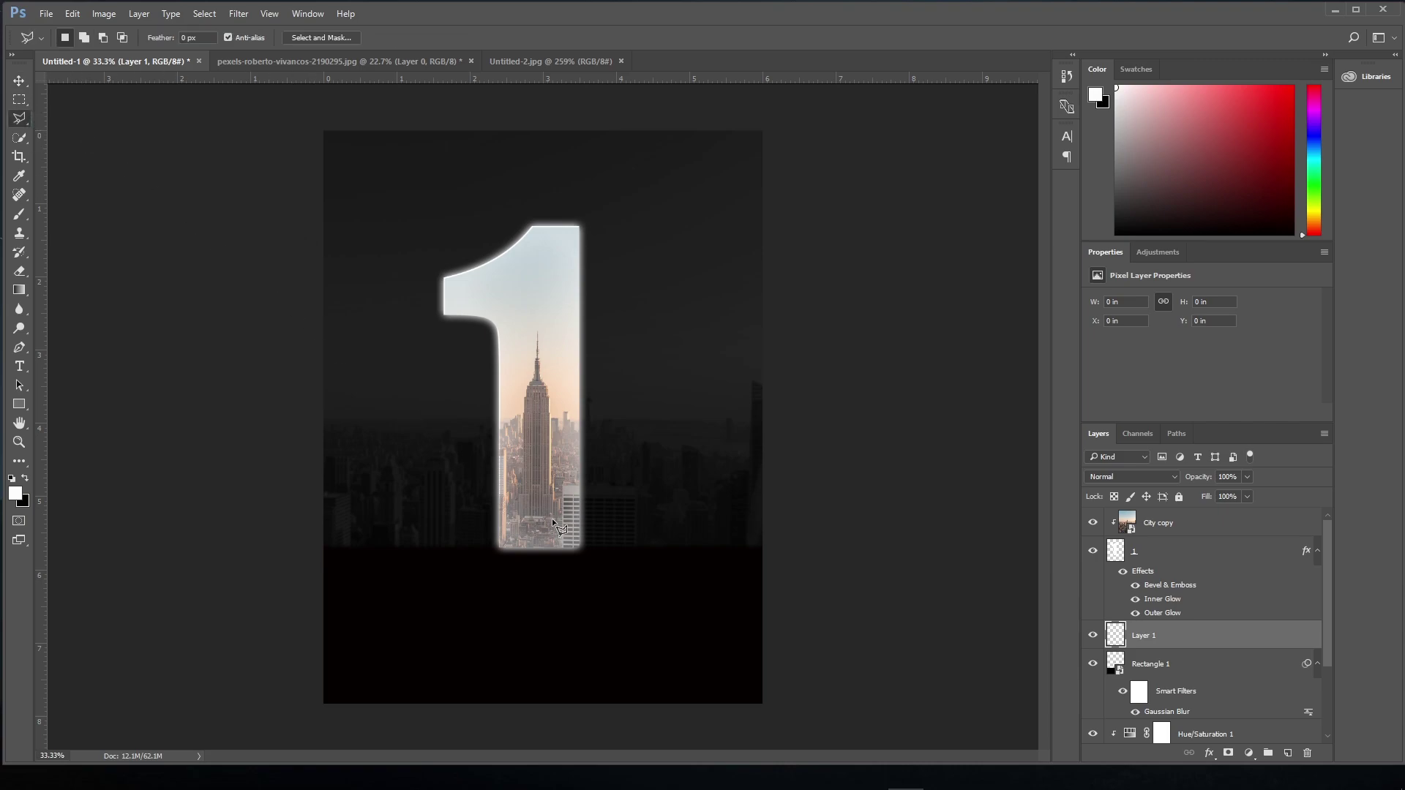
{"action": "left_click", "coordinate": [575, 546]}
{"action": "left_click", "coordinate": [727, 719]}
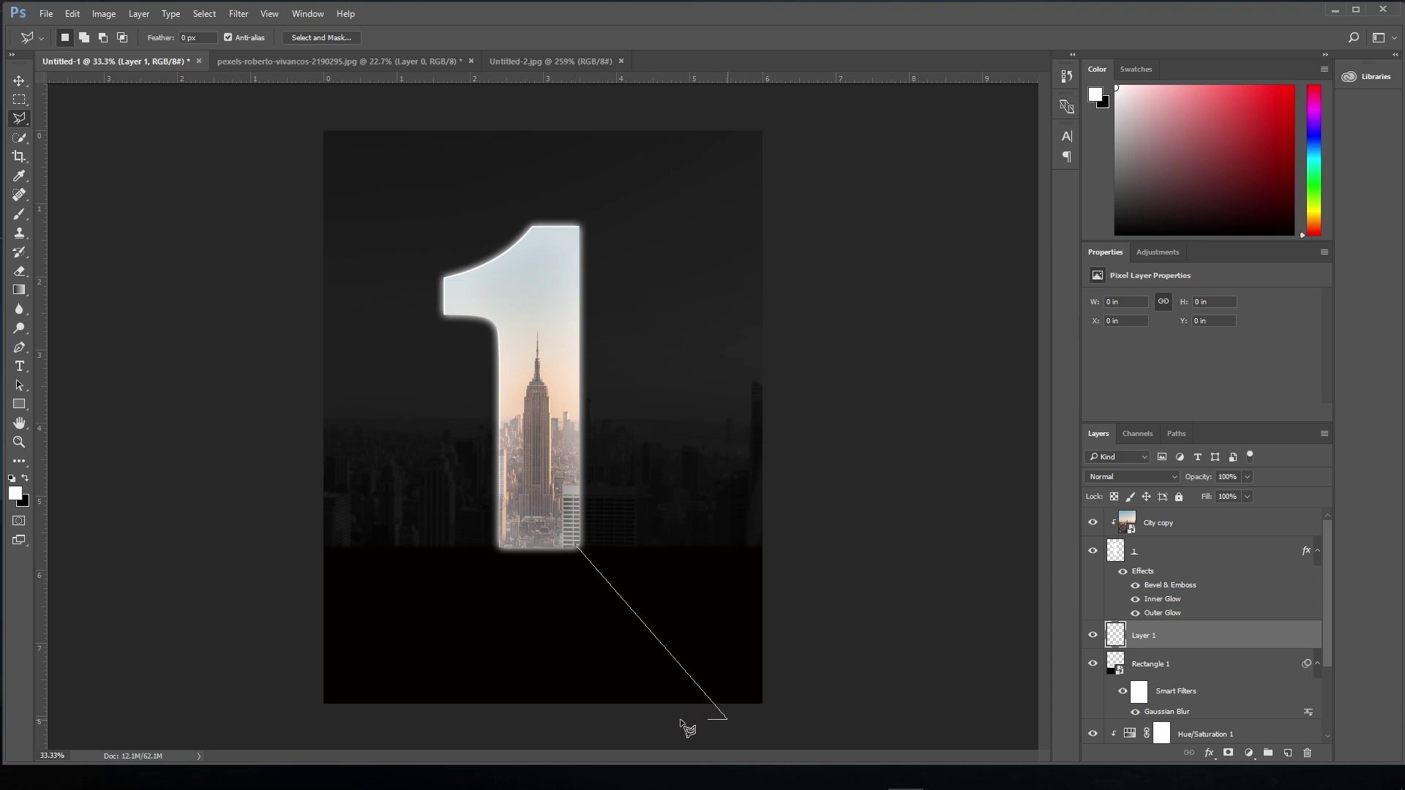
{"action": "left_click", "coordinate": [365, 715]}
{"action": "left_click", "coordinate": [501, 544]}
{"action": "left_click", "coordinate": [573, 543]}
Set up a white-to-transparent gradient in the Gradient Editor
{"action": "left_click", "coordinate": [19, 290]}
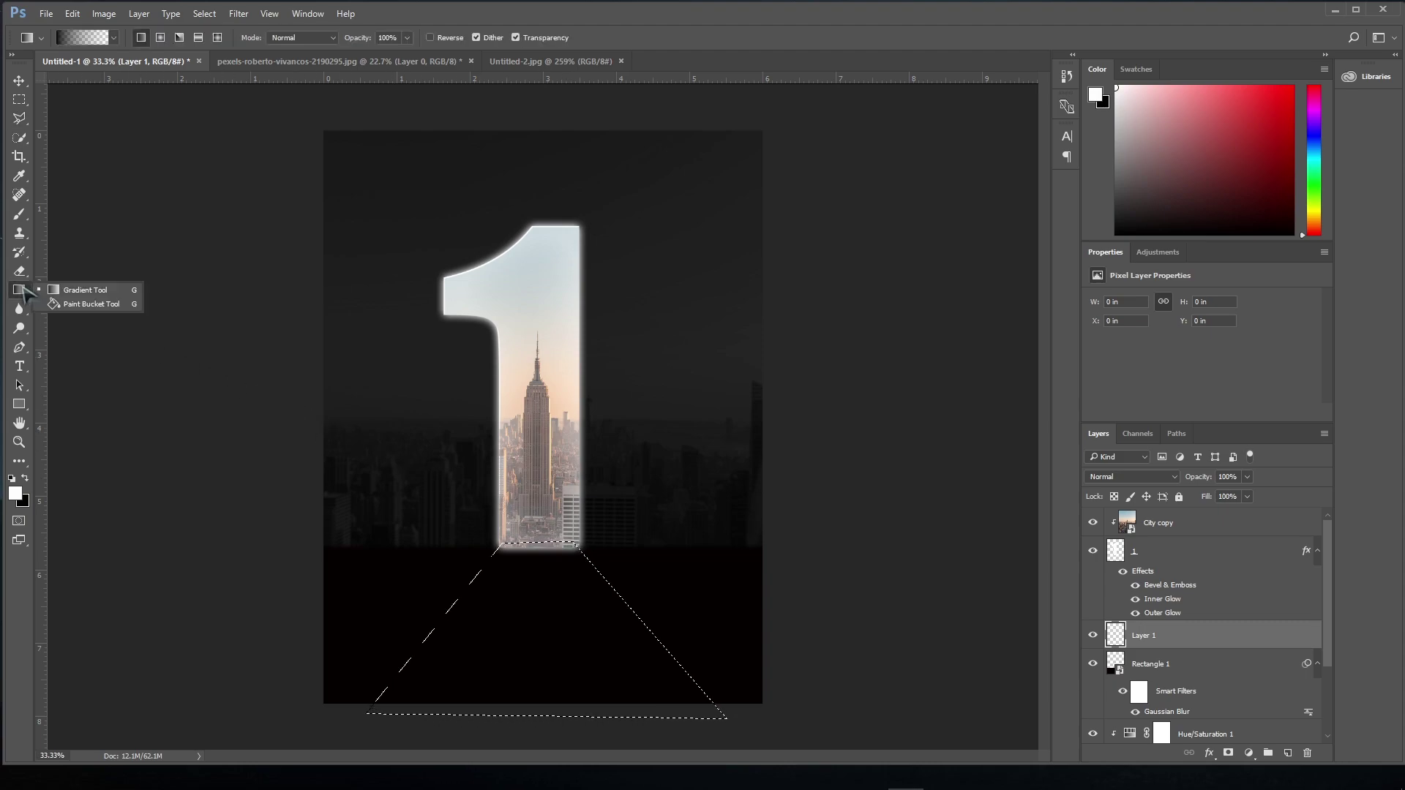
{"action": "left_click", "coordinate": [64, 293]}
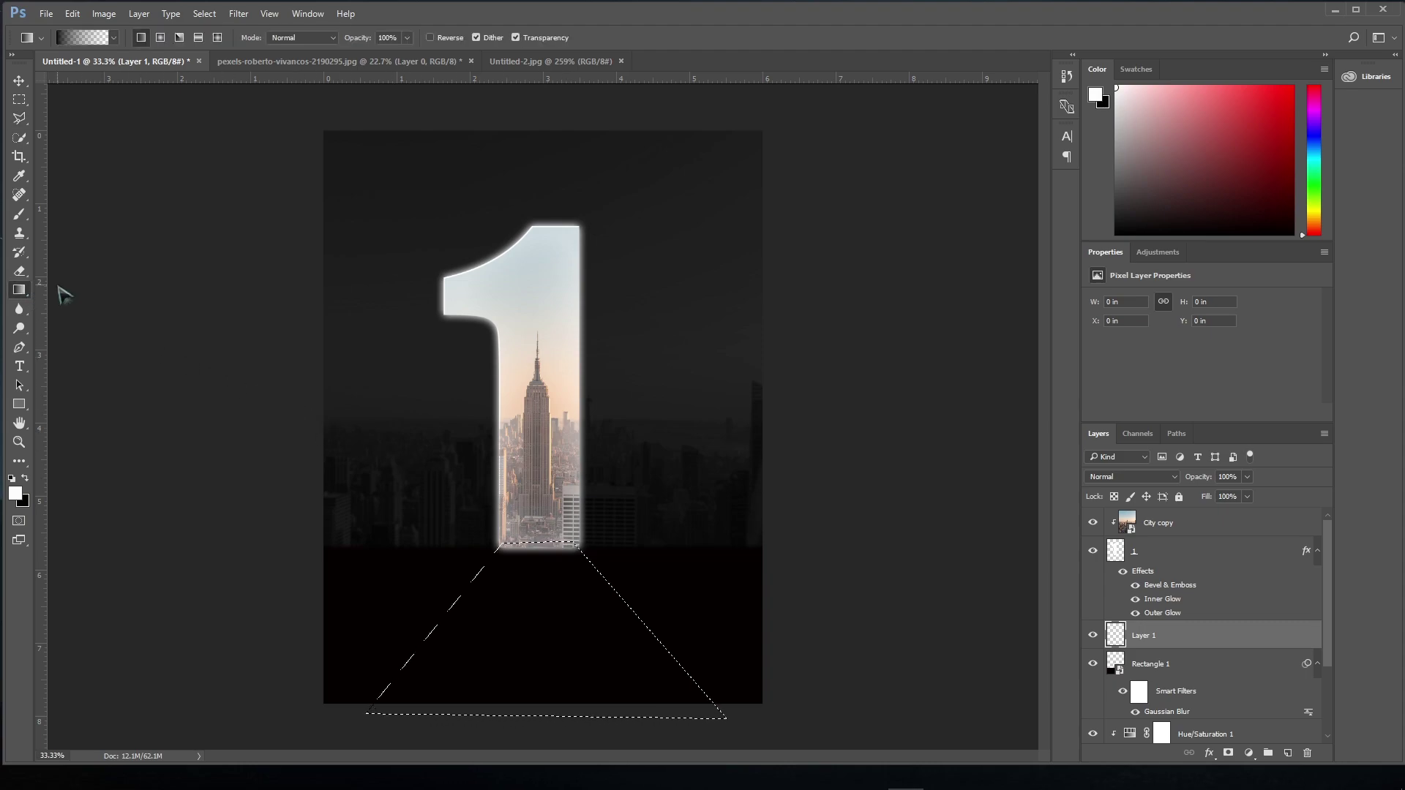
{"action": "left_click", "coordinate": [81, 37]}
{"action": "left_click", "coordinate": [560, 385]}
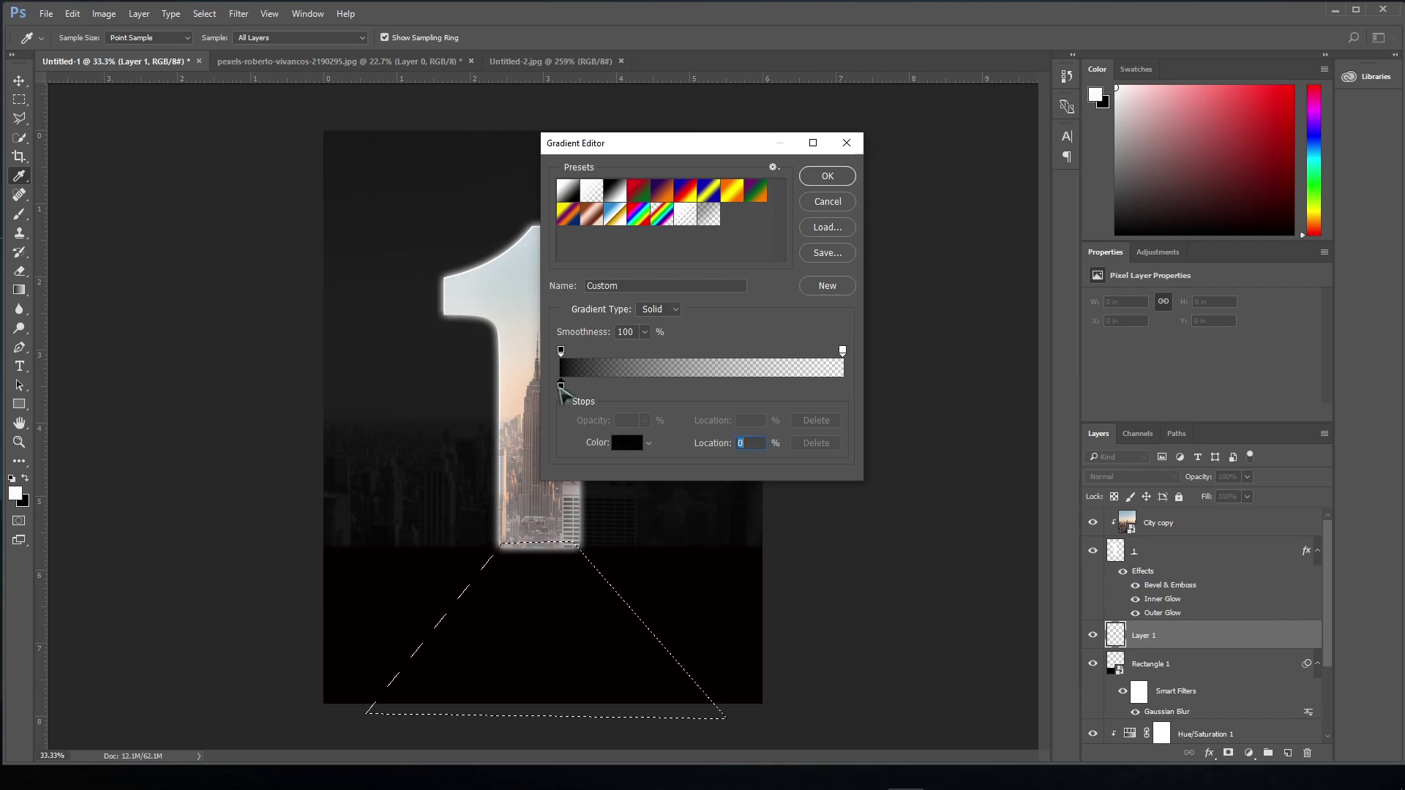
{"action": "left_click", "coordinate": [625, 443]}
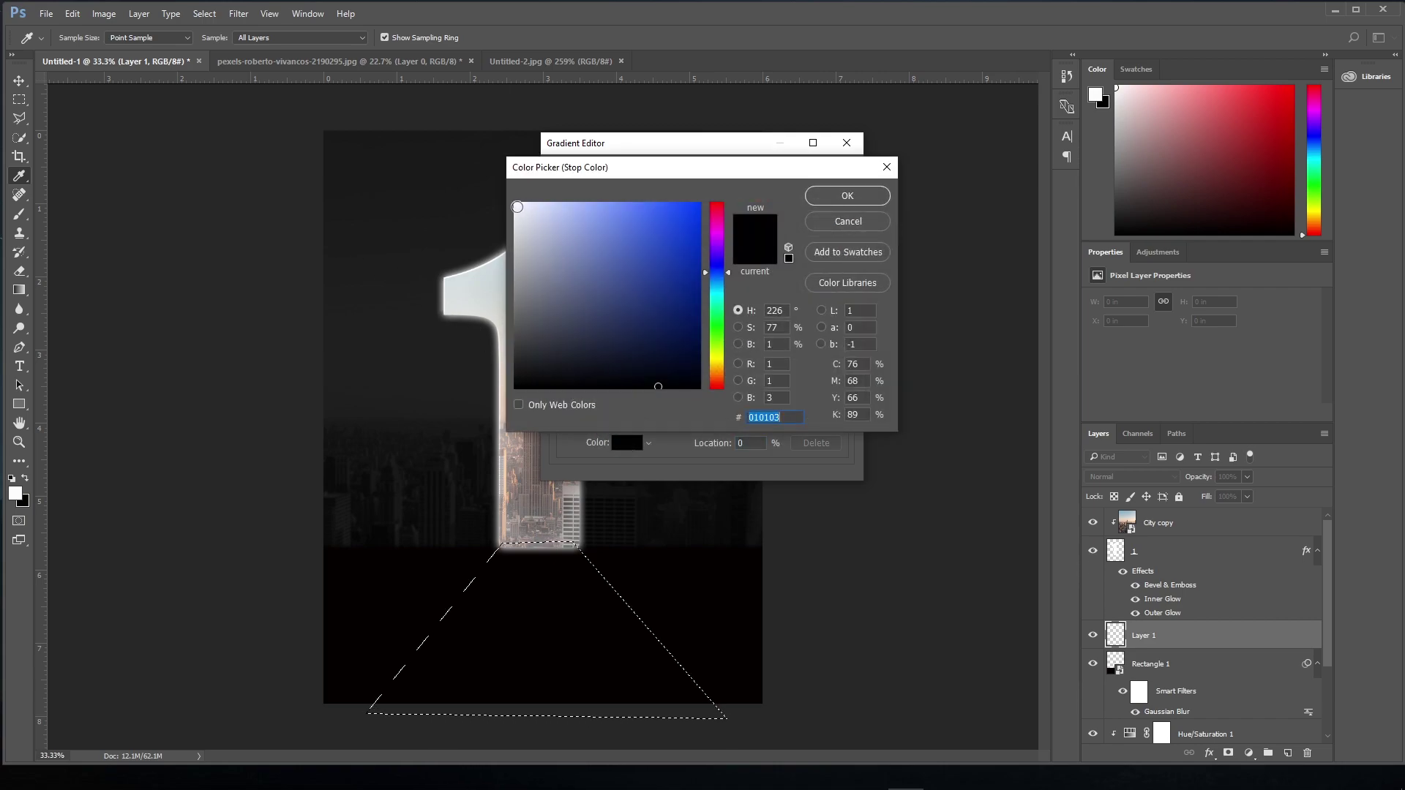
{"action": "left_click", "coordinate": [517, 205]}
{"action": "left_click", "coordinate": [819, 202]}
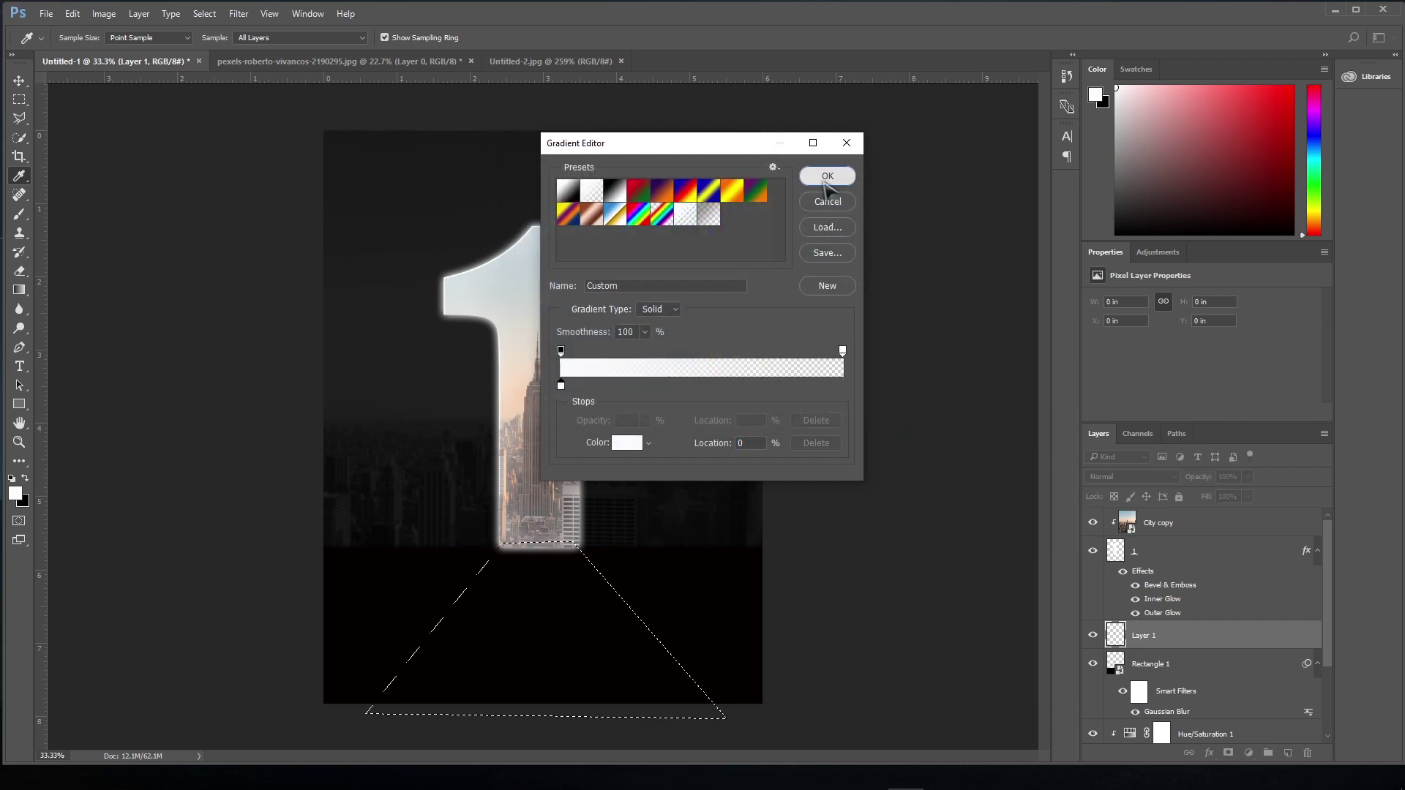
{"action": "left_click", "coordinate": [828, 176]}
Fill the trapezoid with the gradient downward and deselect it
{"action": "left_click_drag", "start_coordinate": [542, 506], "coordinate": [543, 724]}
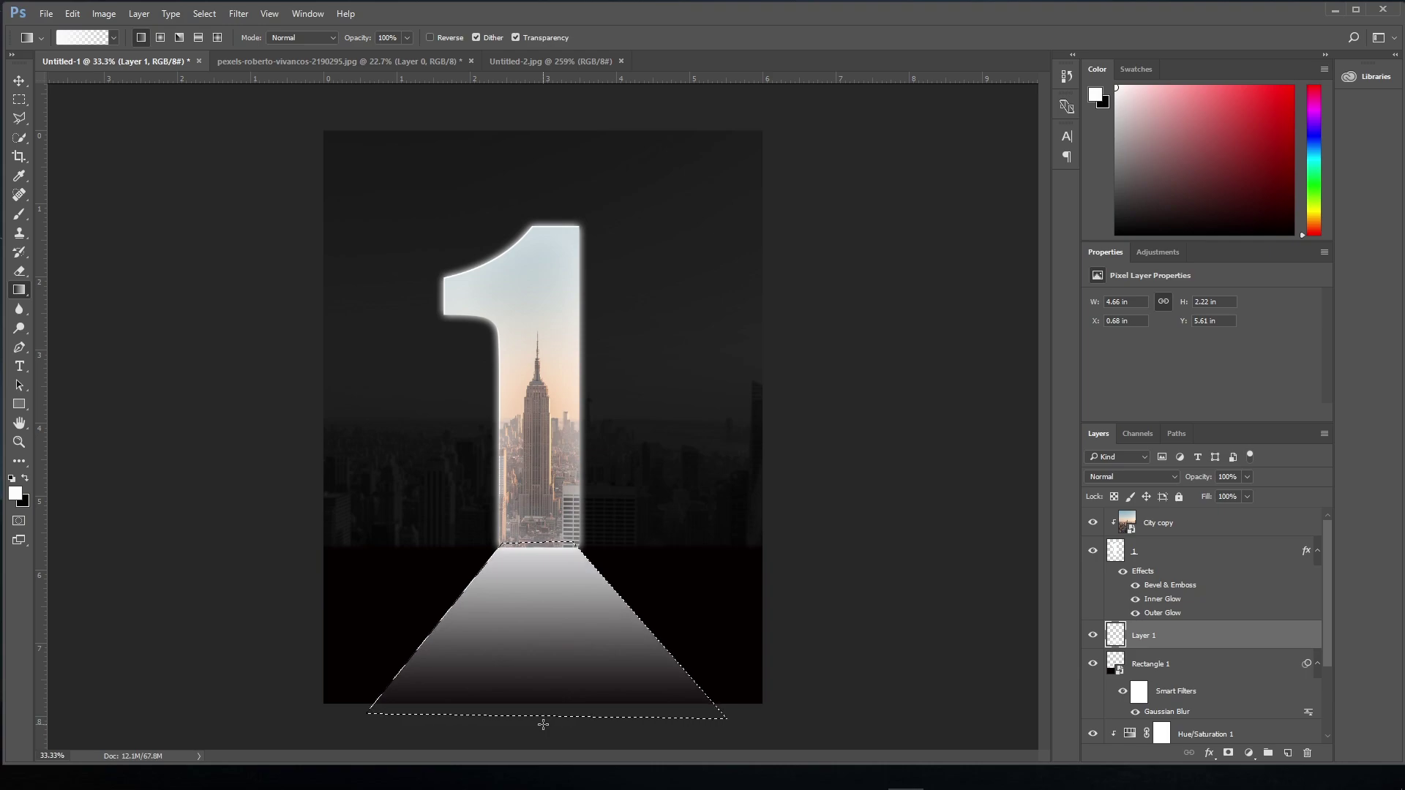
{"action": "key", "text": "ctrl+d"}
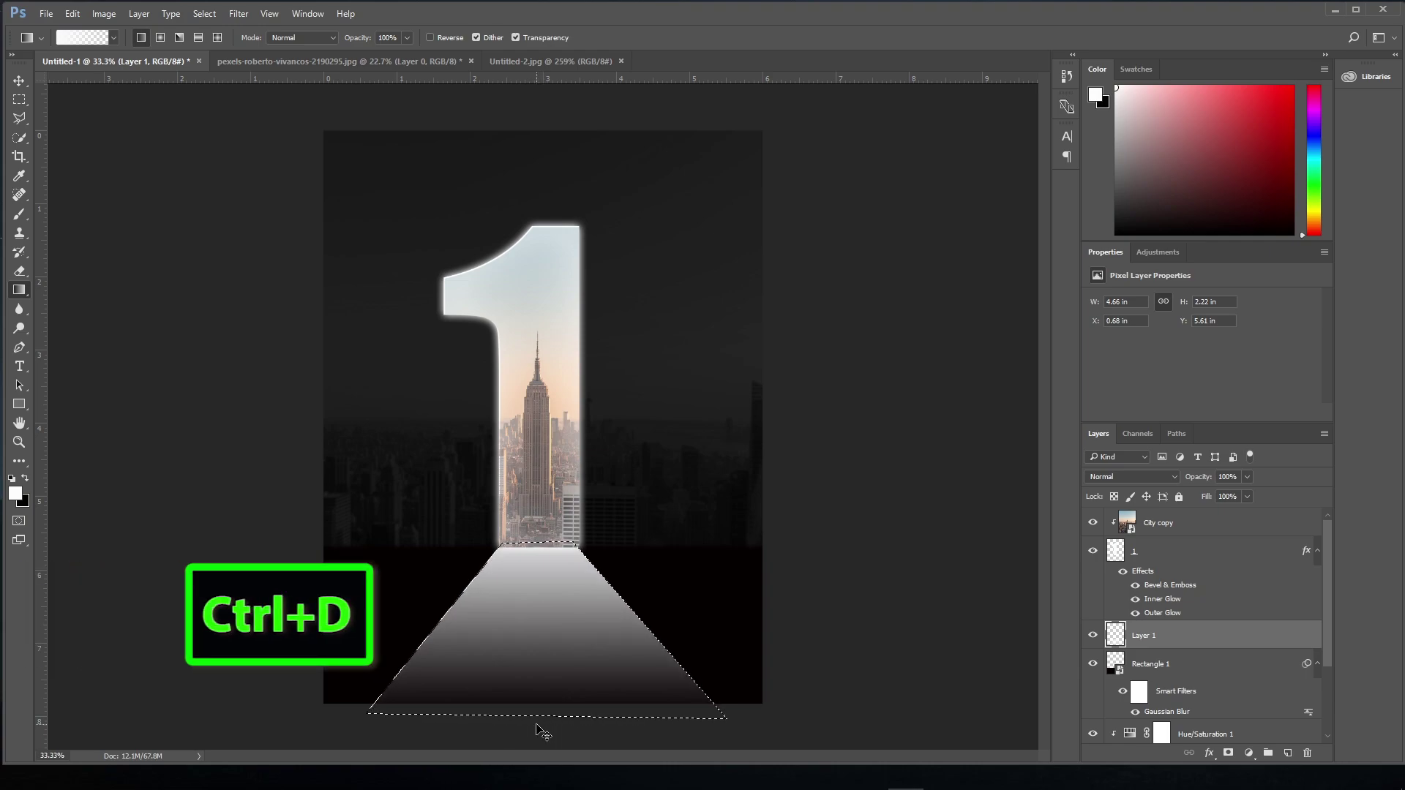
{"action": "key", "text": "ctrl+d"}
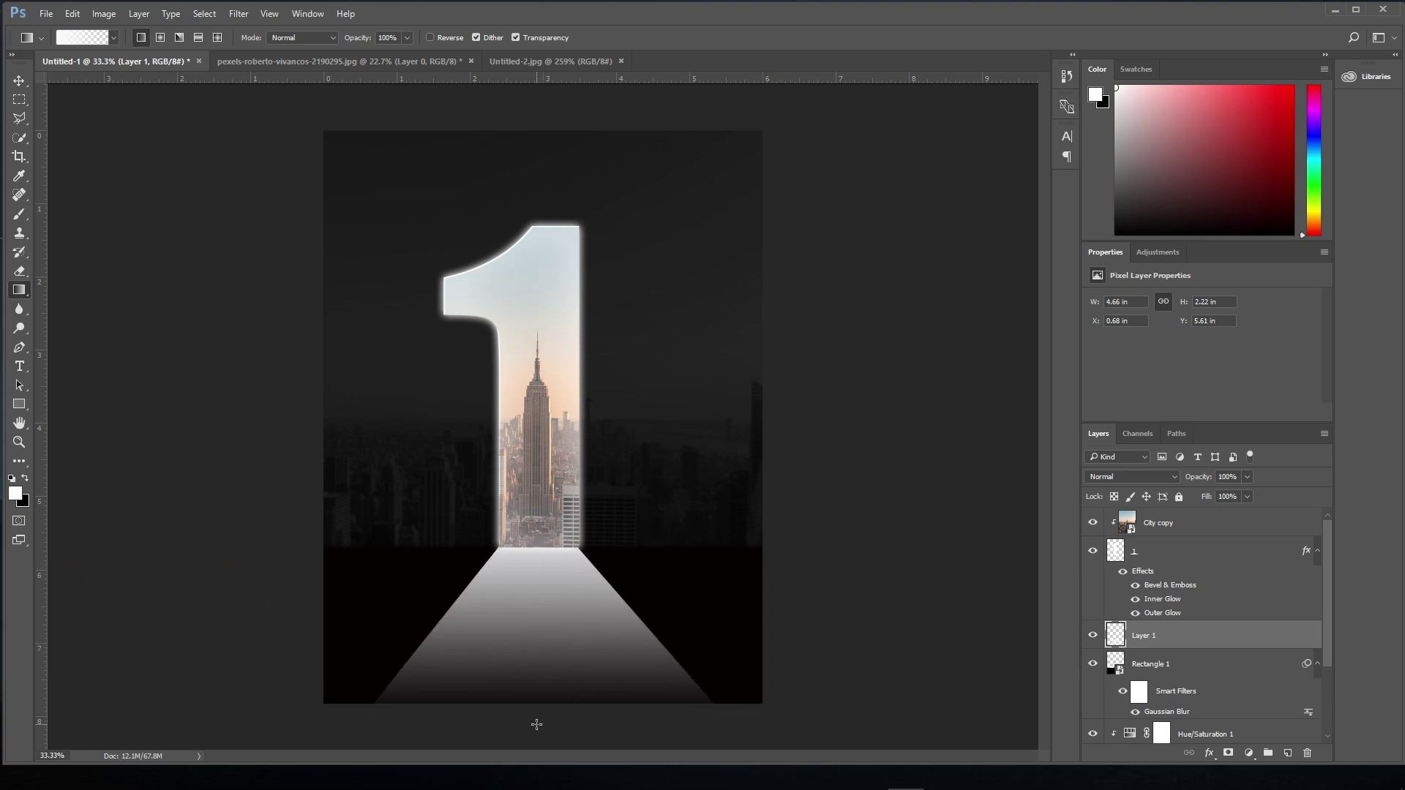
Soften the lit floor with a 6.5-pixel Gaussian Blur
{"action": "left_click", "coordinate": [238, 13]}
{"action": "mouse_move", "coordinate": [318, 174]}
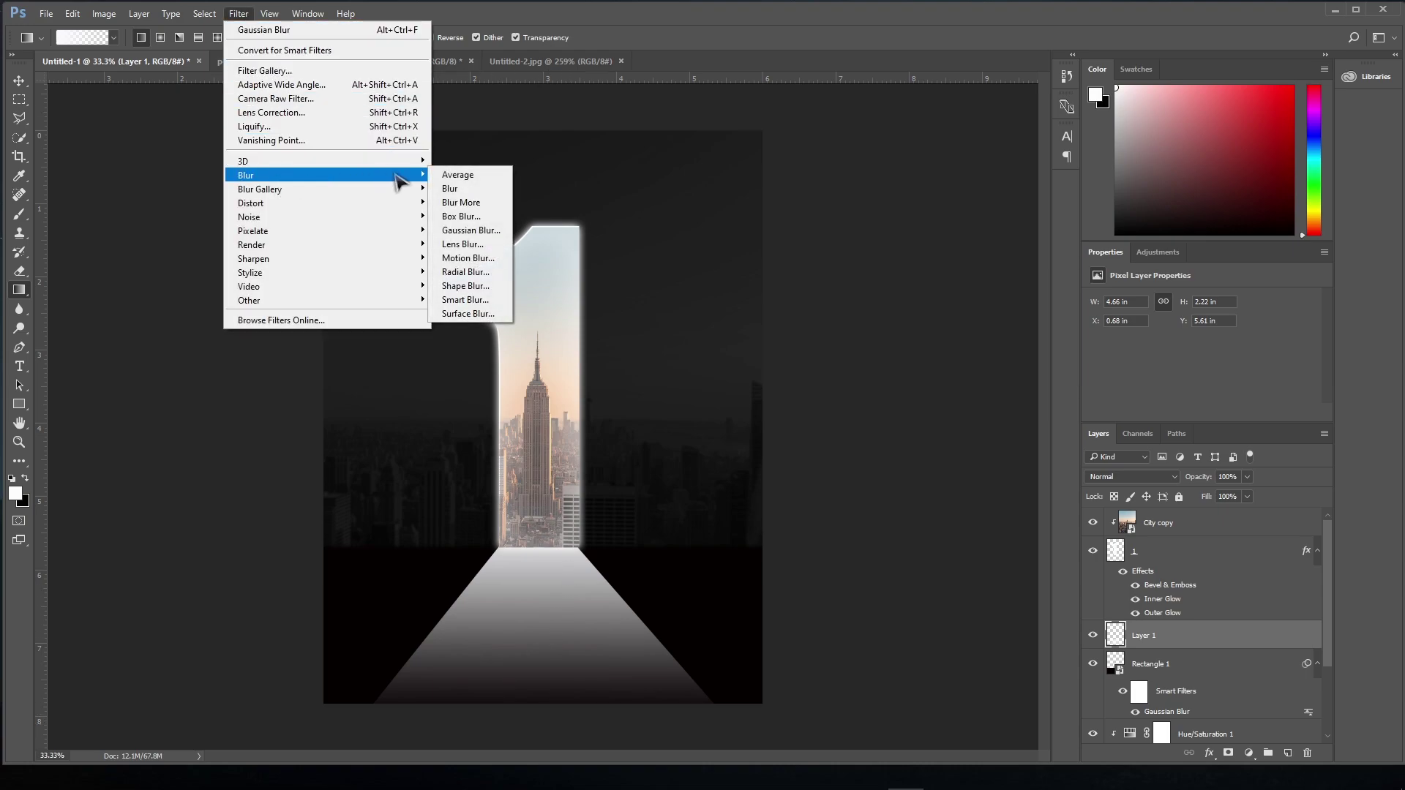
{"action": "left_click", "coordinate": [458, 230]}
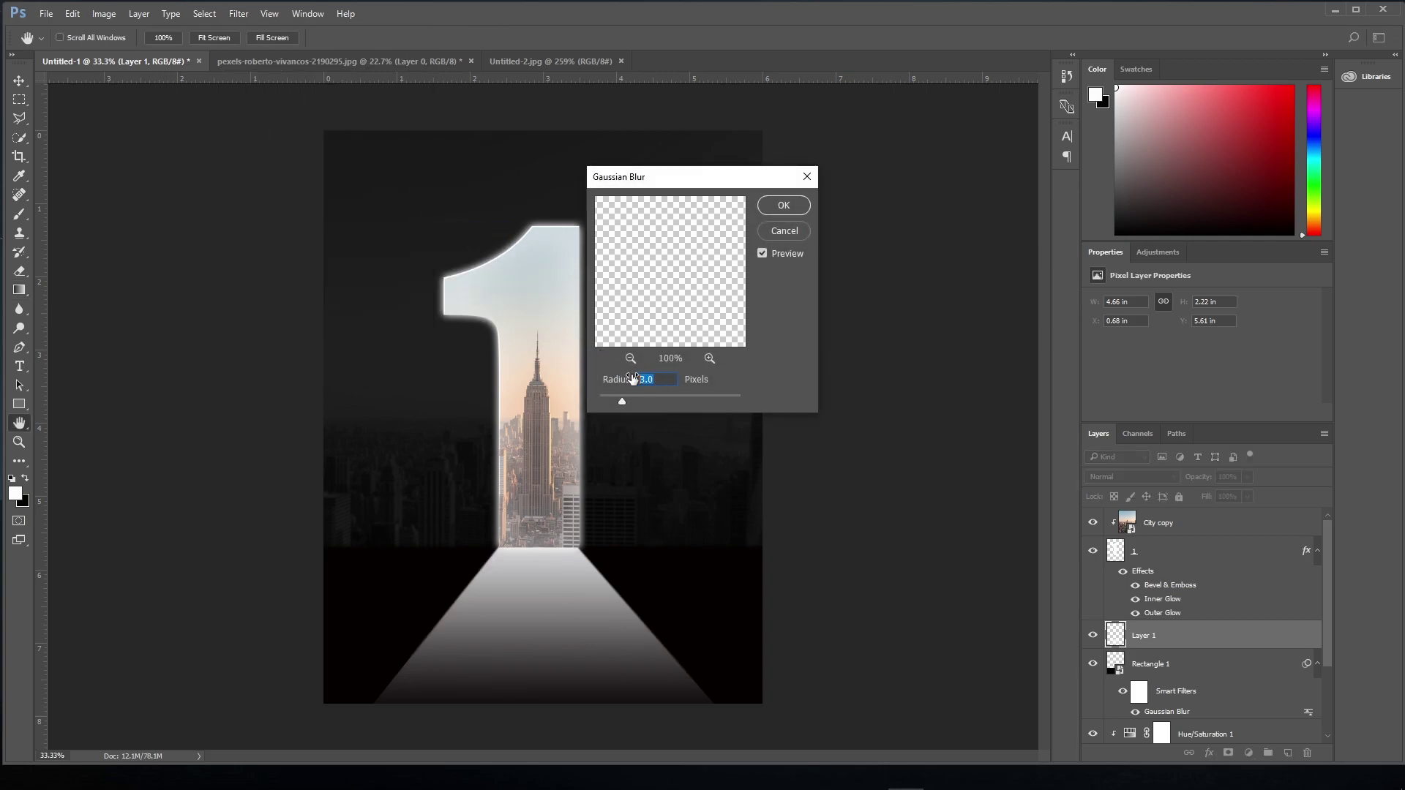
{"action": "type", "text": "6."}
{"action": "left_click", "coordinate": [783, 206]}
Switch to the Move tool and bring up the Untitled-2.jpg walking-man photo
{"action": "key", "text": "g"}
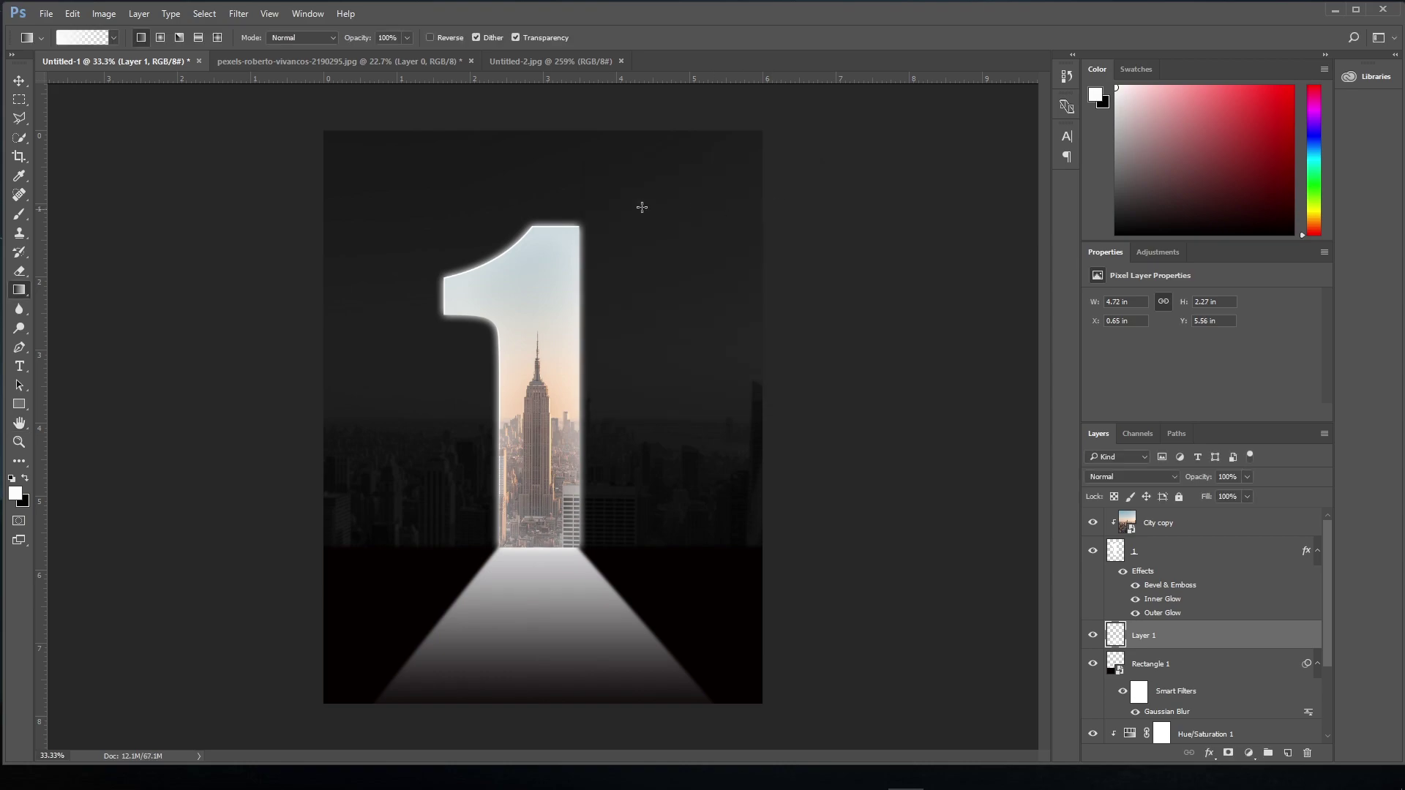
{"action": "left_click", "coordinate": [19, 81]}
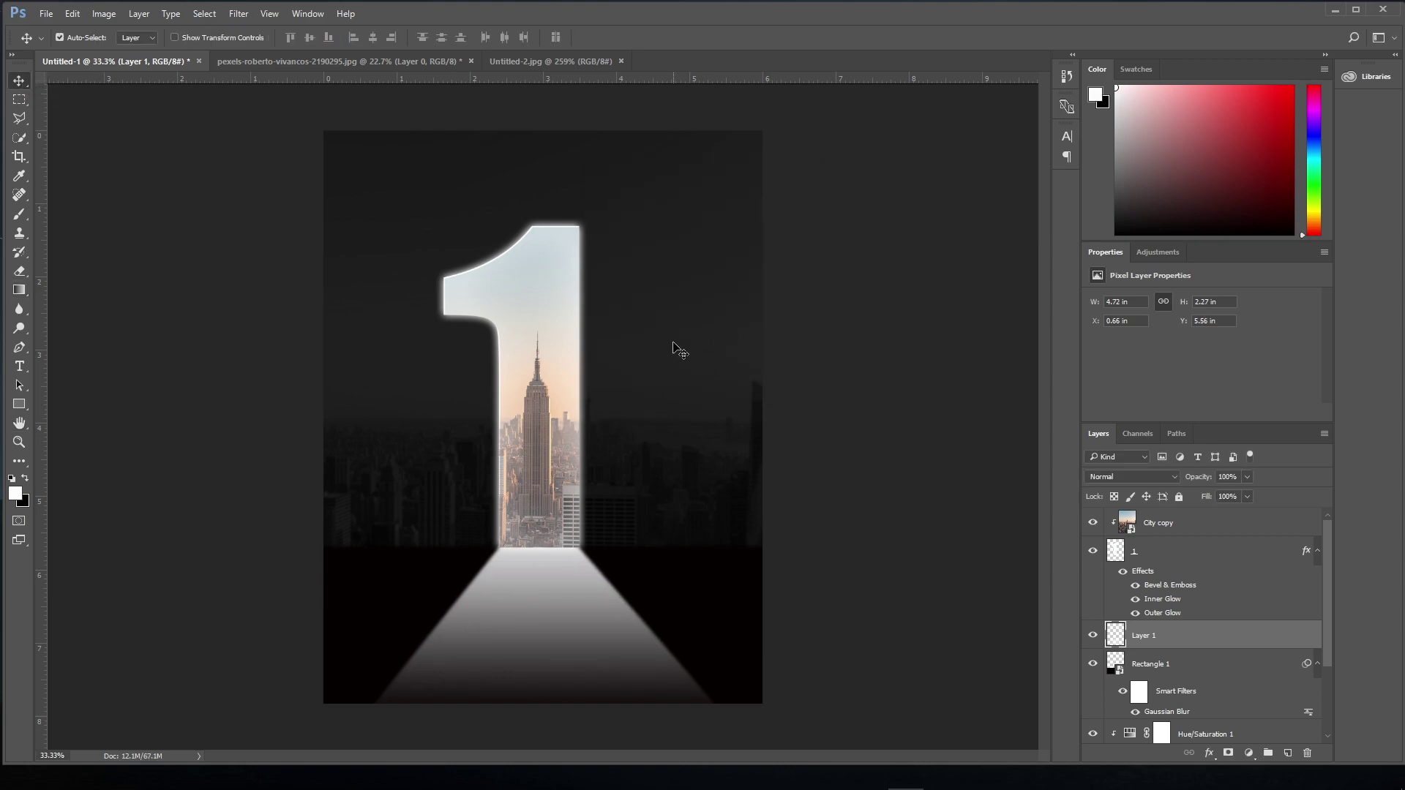
{"action": "left_click", "coordinate": [567, 65]}
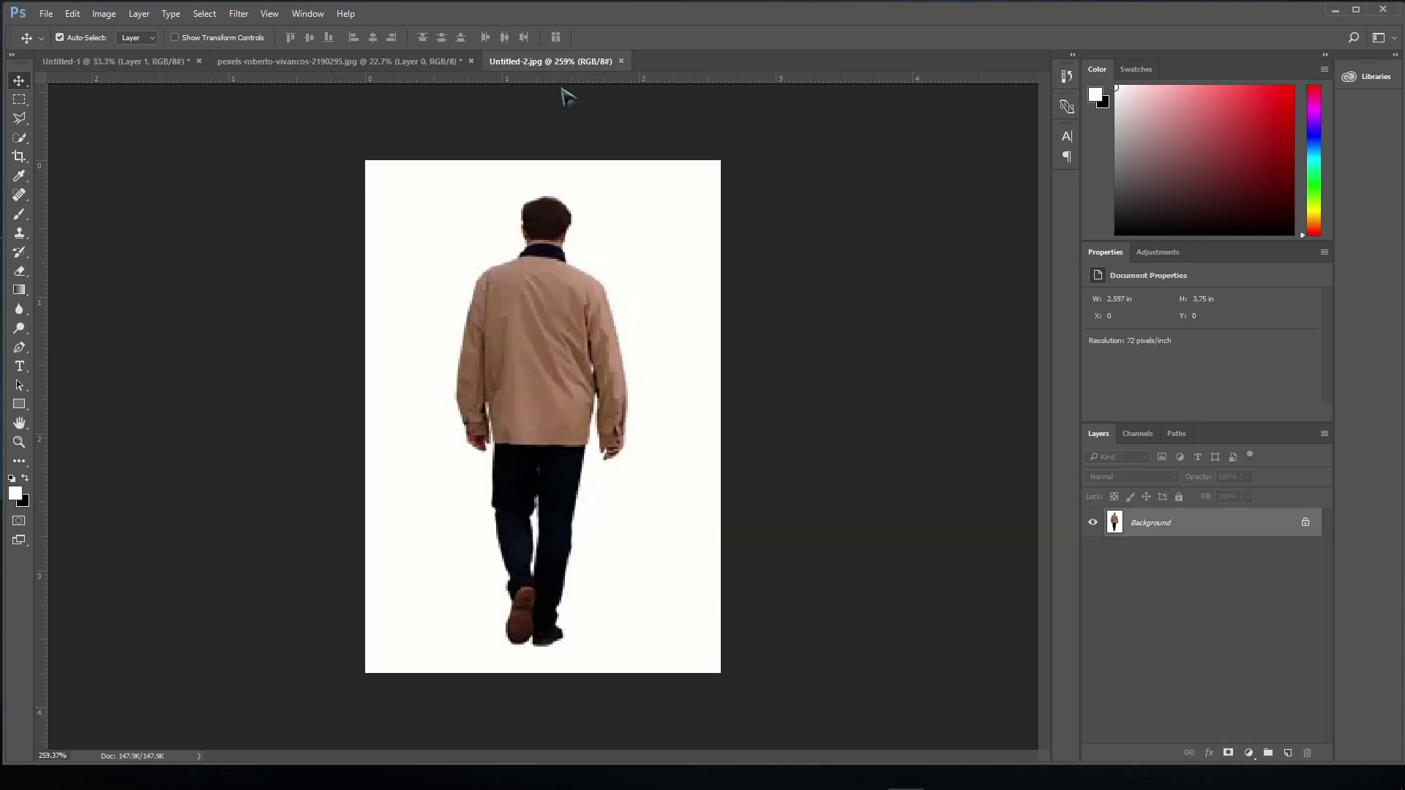
Unlock the man photo, delete its white background with the Magic Wand, and carry him to the poster
{"action": "left_click", "coordinate": [1305, 525]}
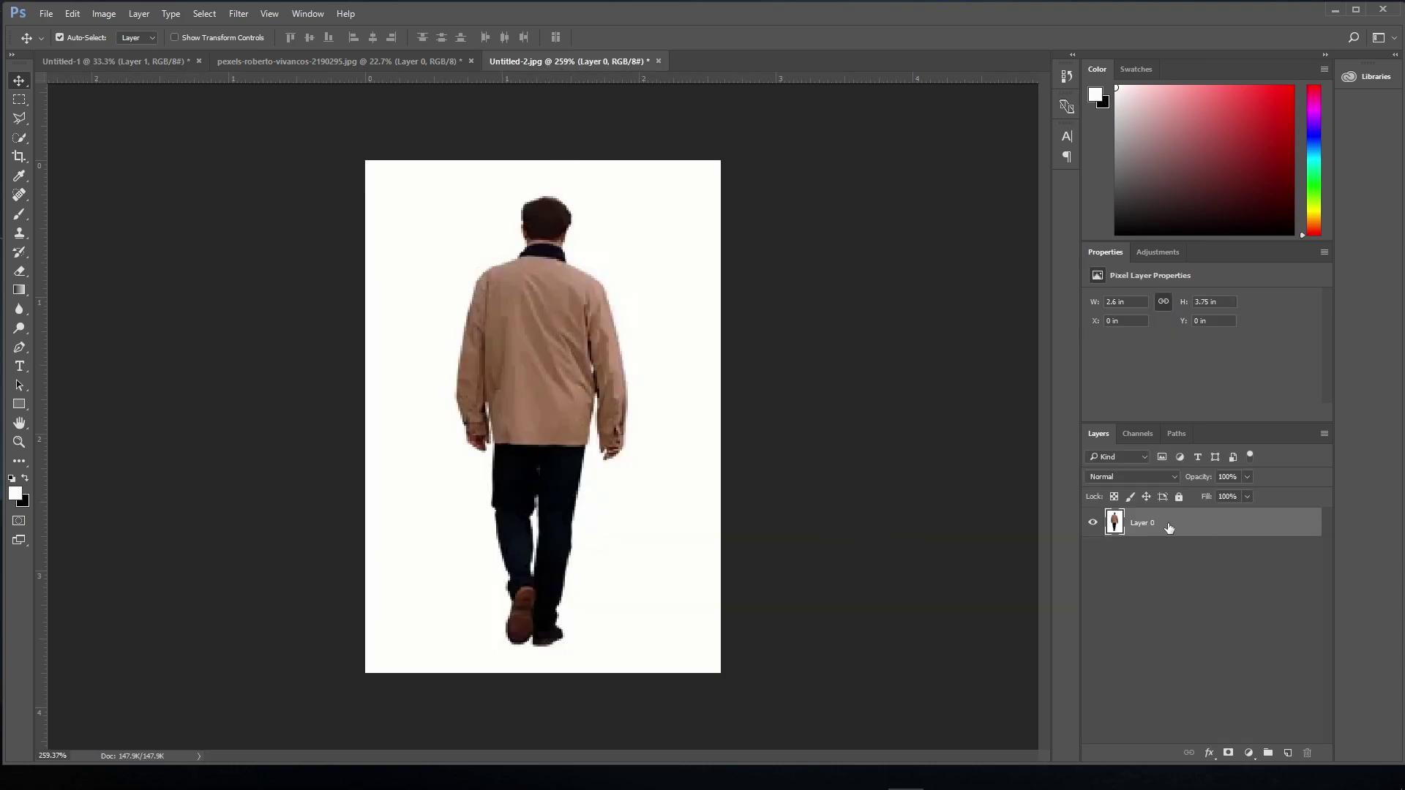
{"action": "right_click", "coordinate": [20, 137]}
{"action": "left_click", "coordinate": [71, 158]}
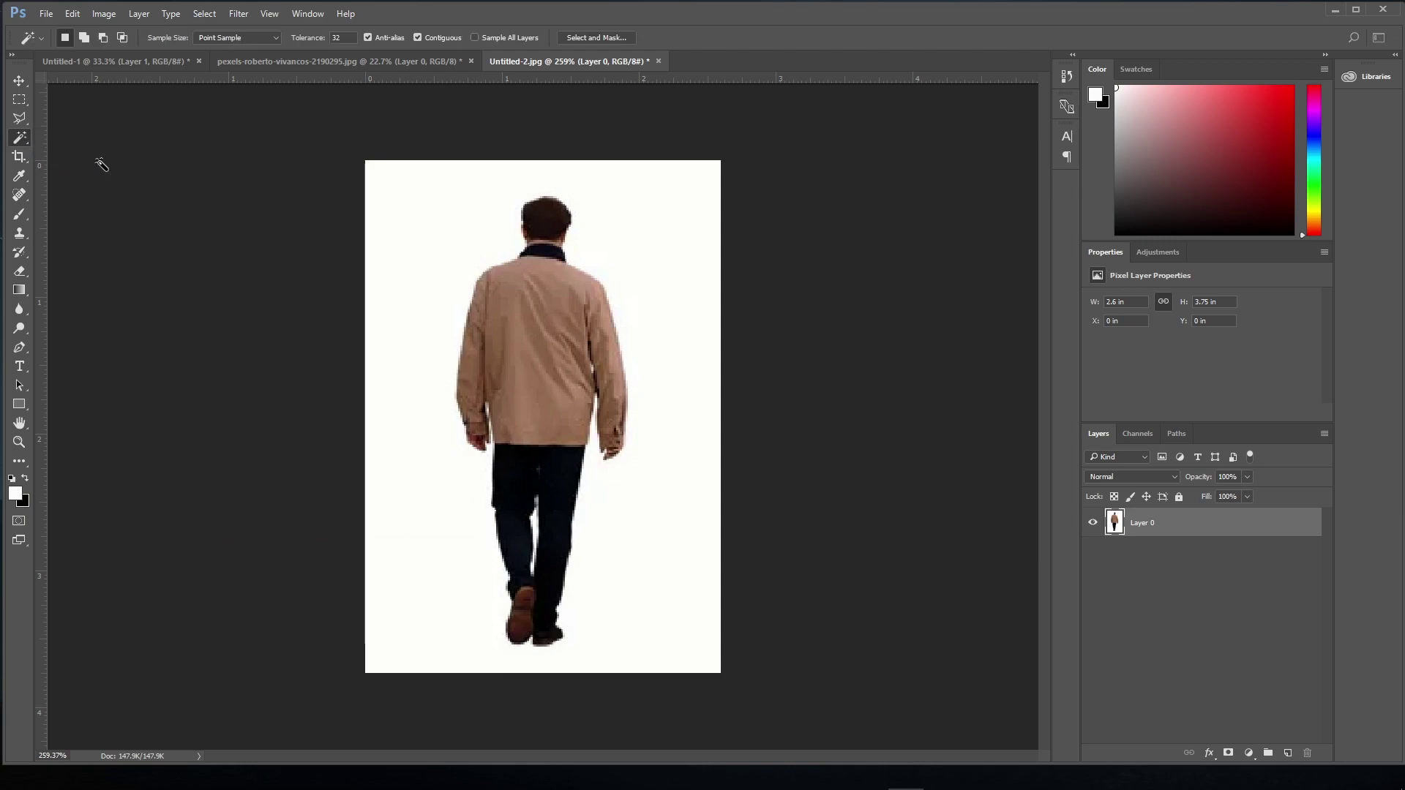
{"action": "left_click", "coordinate": [415, 245]}
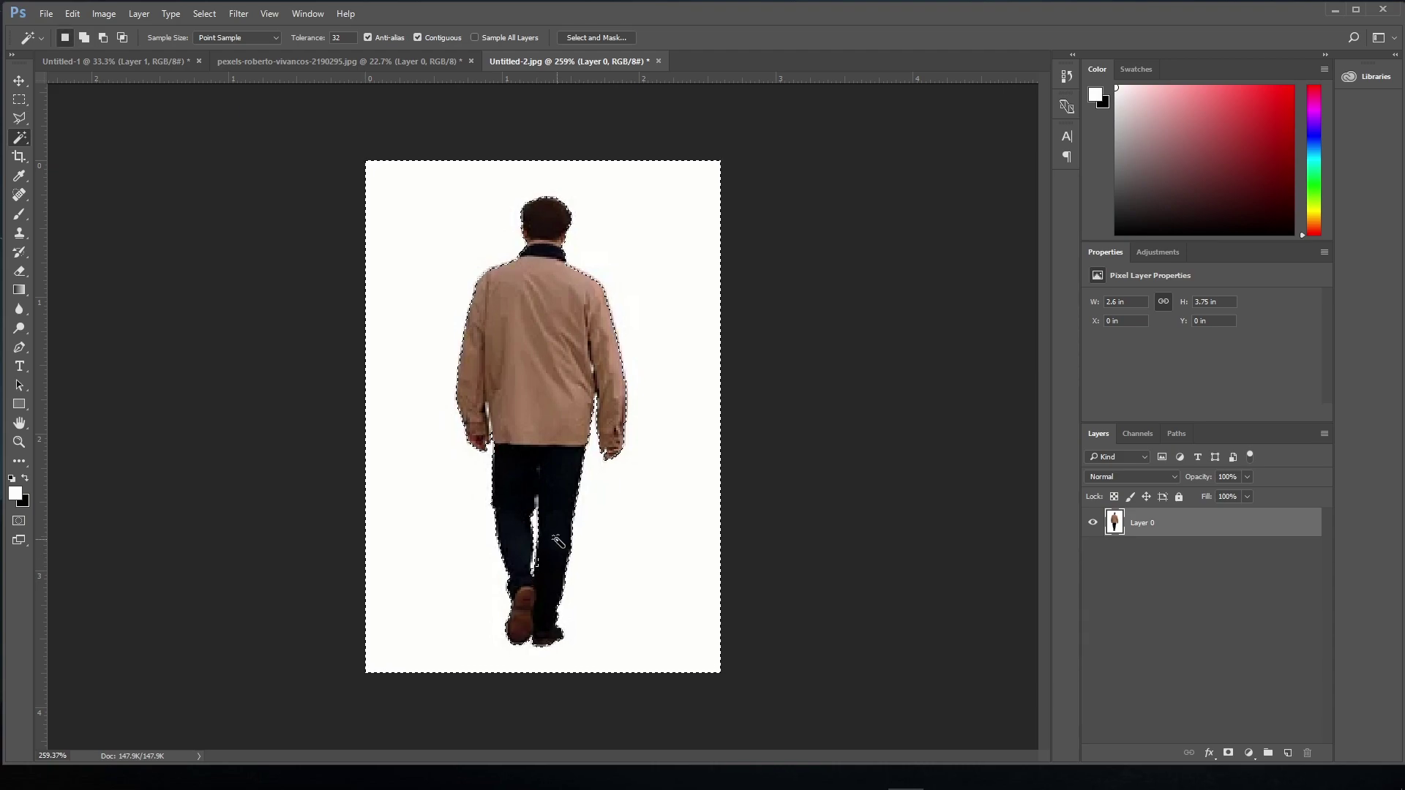
{"action": "key", "text": "Delete"}
{"action": "key", "text": "ctrl+d"}
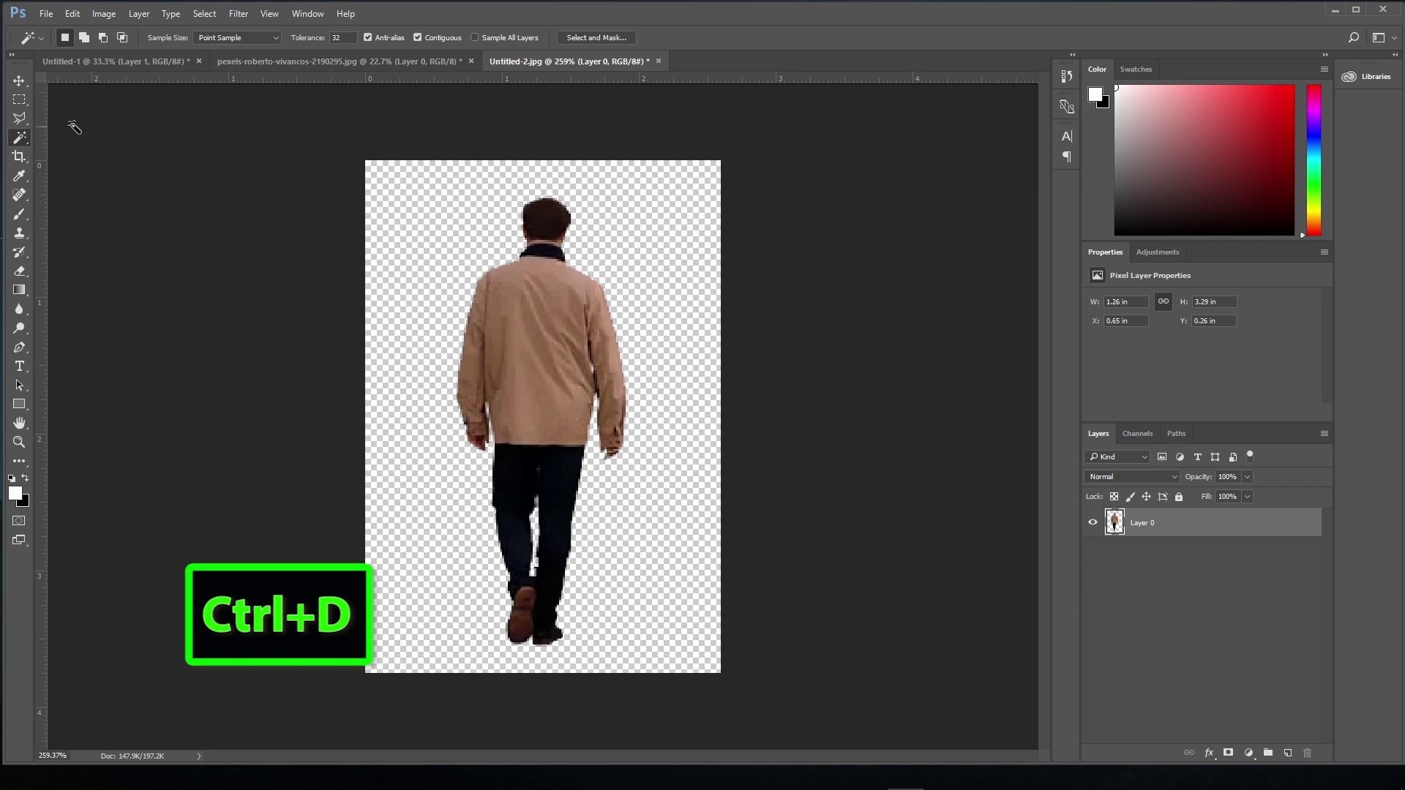
{"action": "left_click", "coordinate": [19, 80]}
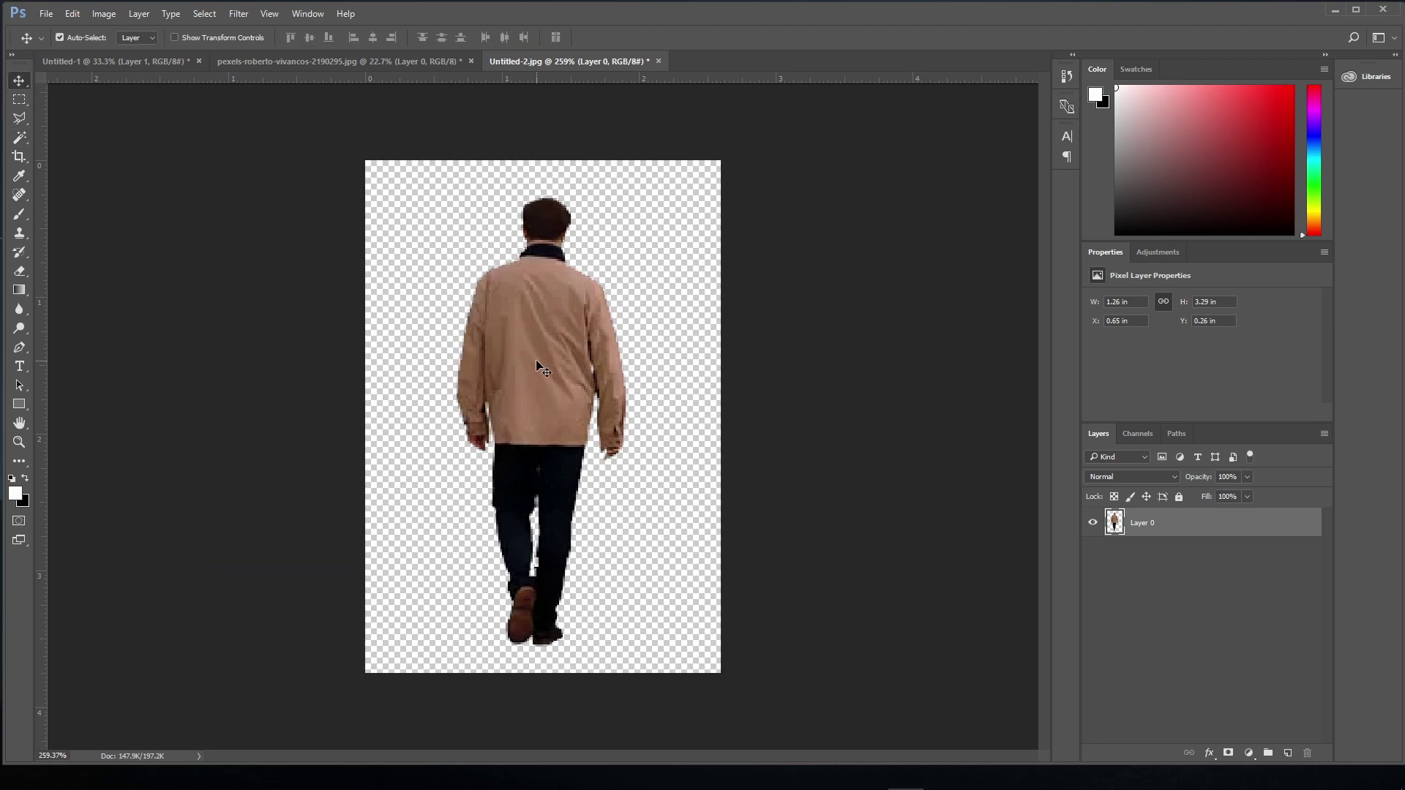
{"action": "left_click_drag", "start_coordinate": [542, 369], "coordinate": [369, 287]}
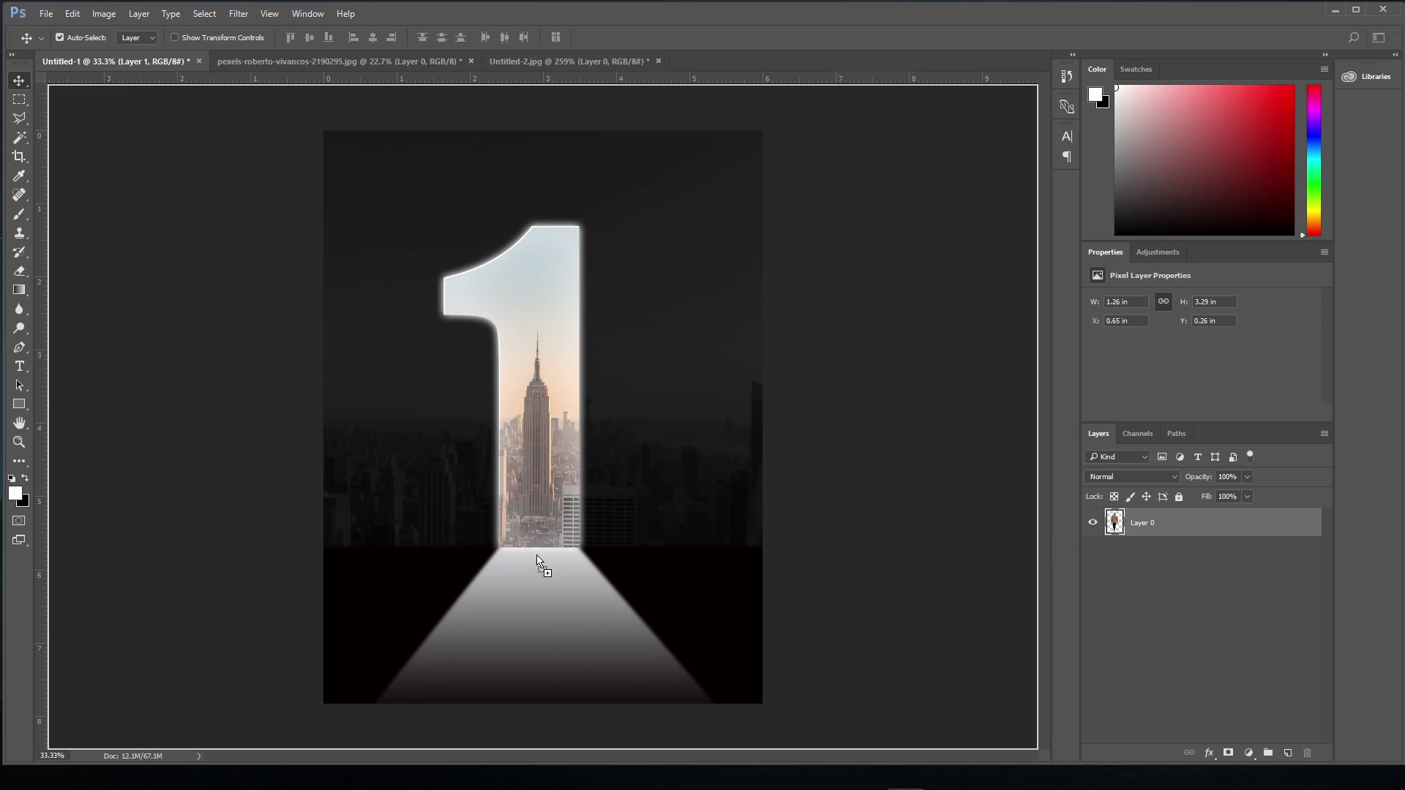
Drop the man onto the poster, move Layer 2 to the top, and stand him on the floor
{"action": "left_click_drag", "start_coordinate": [534, 587], "coordinate": [535, 589]}
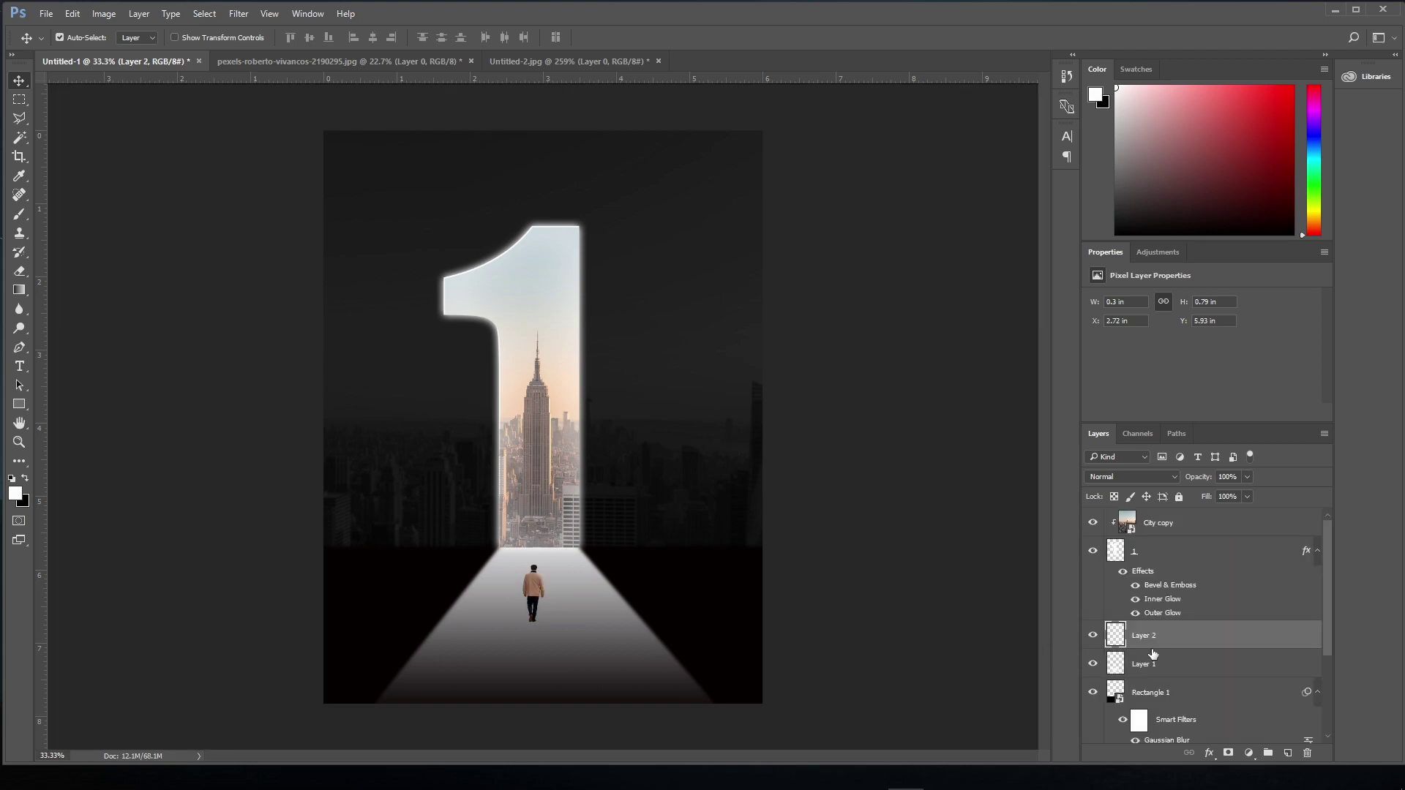
{"action": "left_click_drag", "start_coordinate": [1188, 644], "coordinate": [1191, 524]}
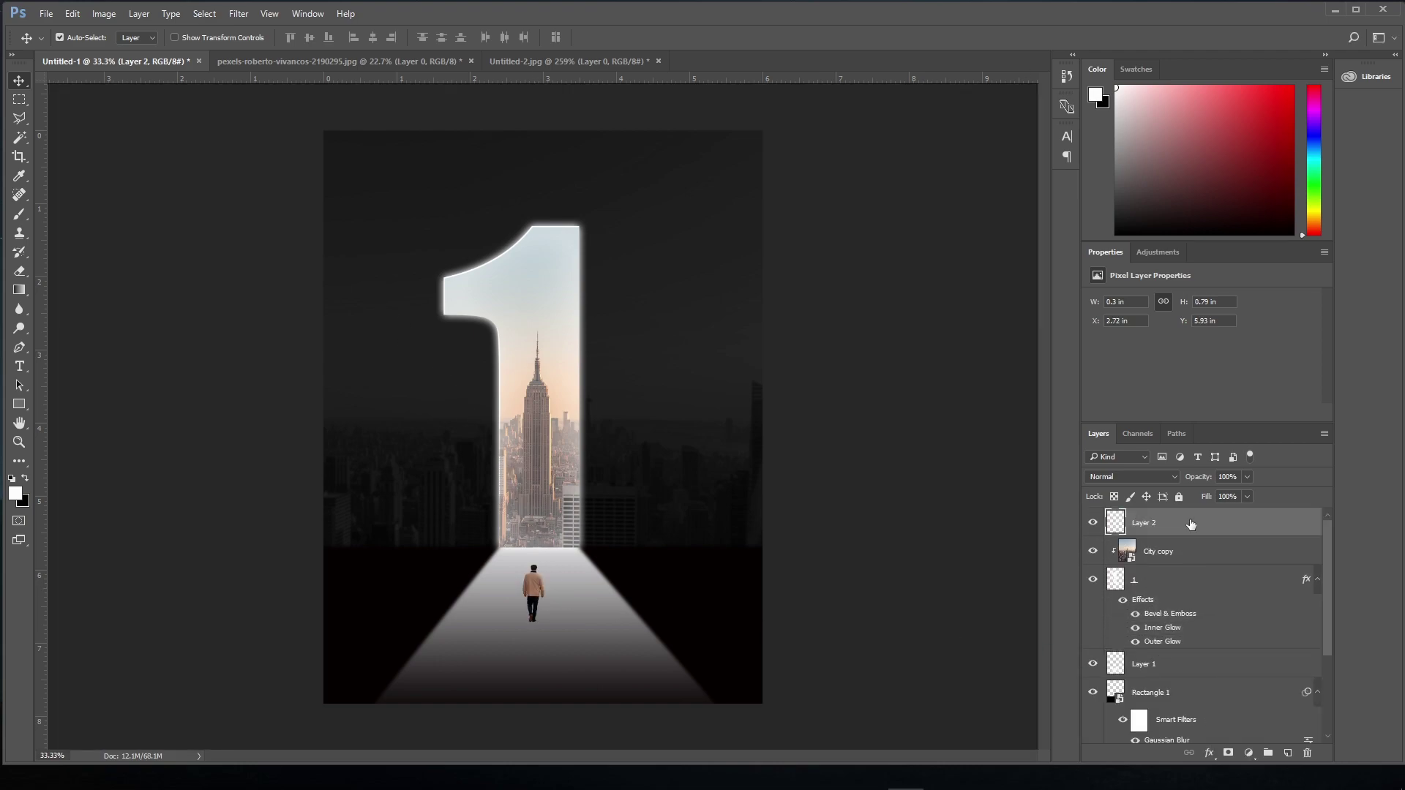
{"action": "left_click_drag", "start_coordinate": [538, 601], "coordinate": [540, 557]}
{"action": "scroll", "coordinate": [540, 557], "scroll_direction": "up", "scroll_amount": 5}
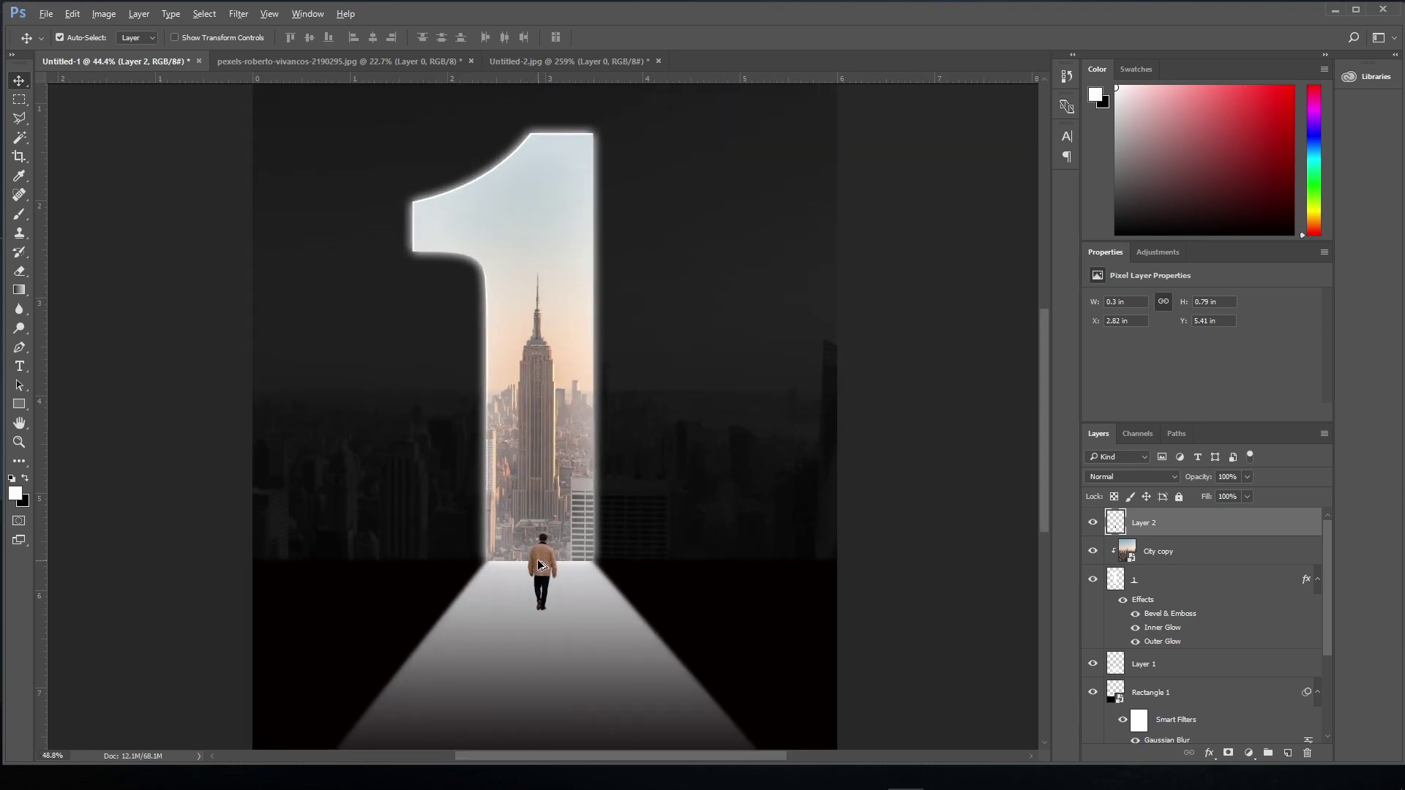
{"action": "left_click_drag", "start_coordinate": [540, 561], "coordinate": [542, 558]}
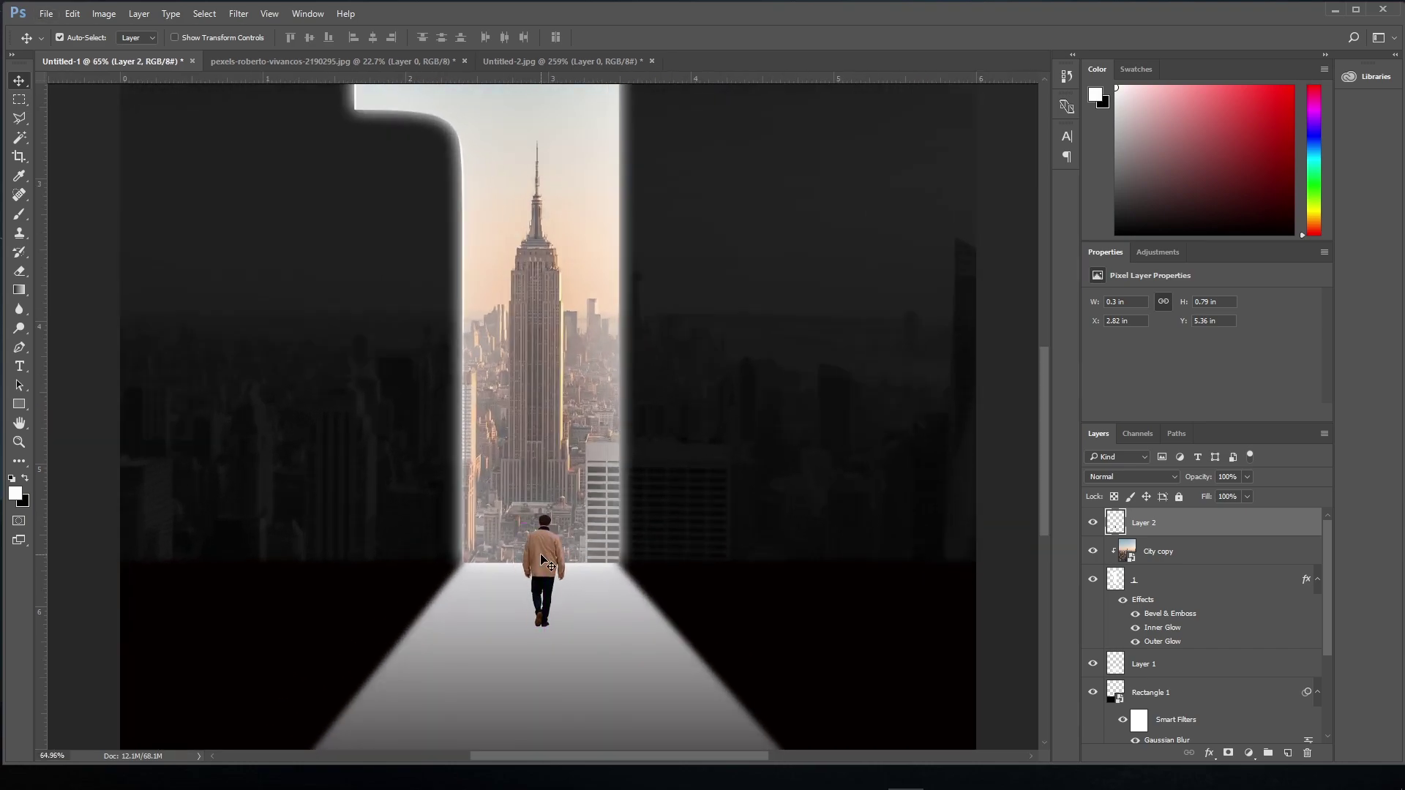
{"action": "scroll", "coordinate": [542, 558], "scroll_direction": "down", "scroll_amount": 3}
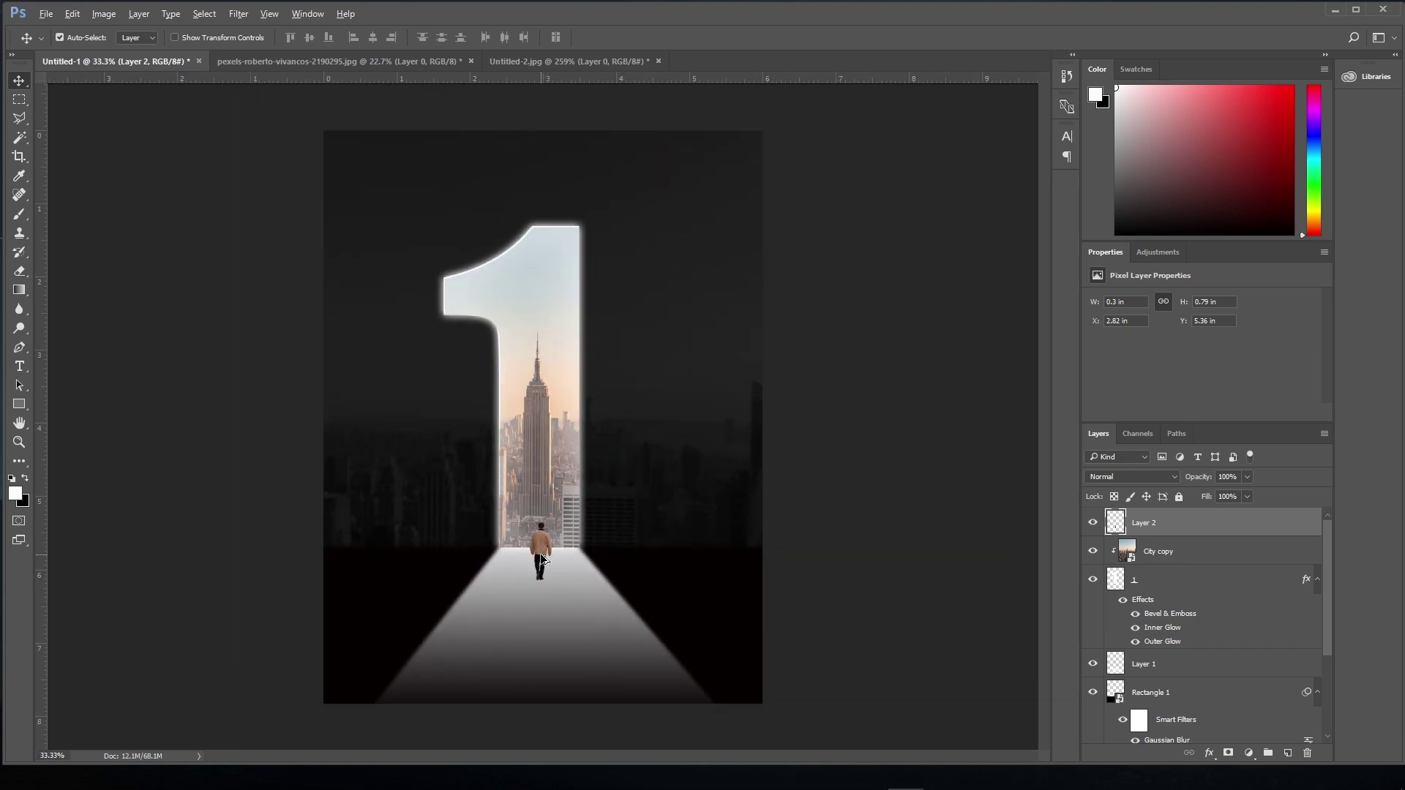
{"action": "scroll", "coordinate": [542, 559], "scroll_direction": "up", "scroll_amount": 1}
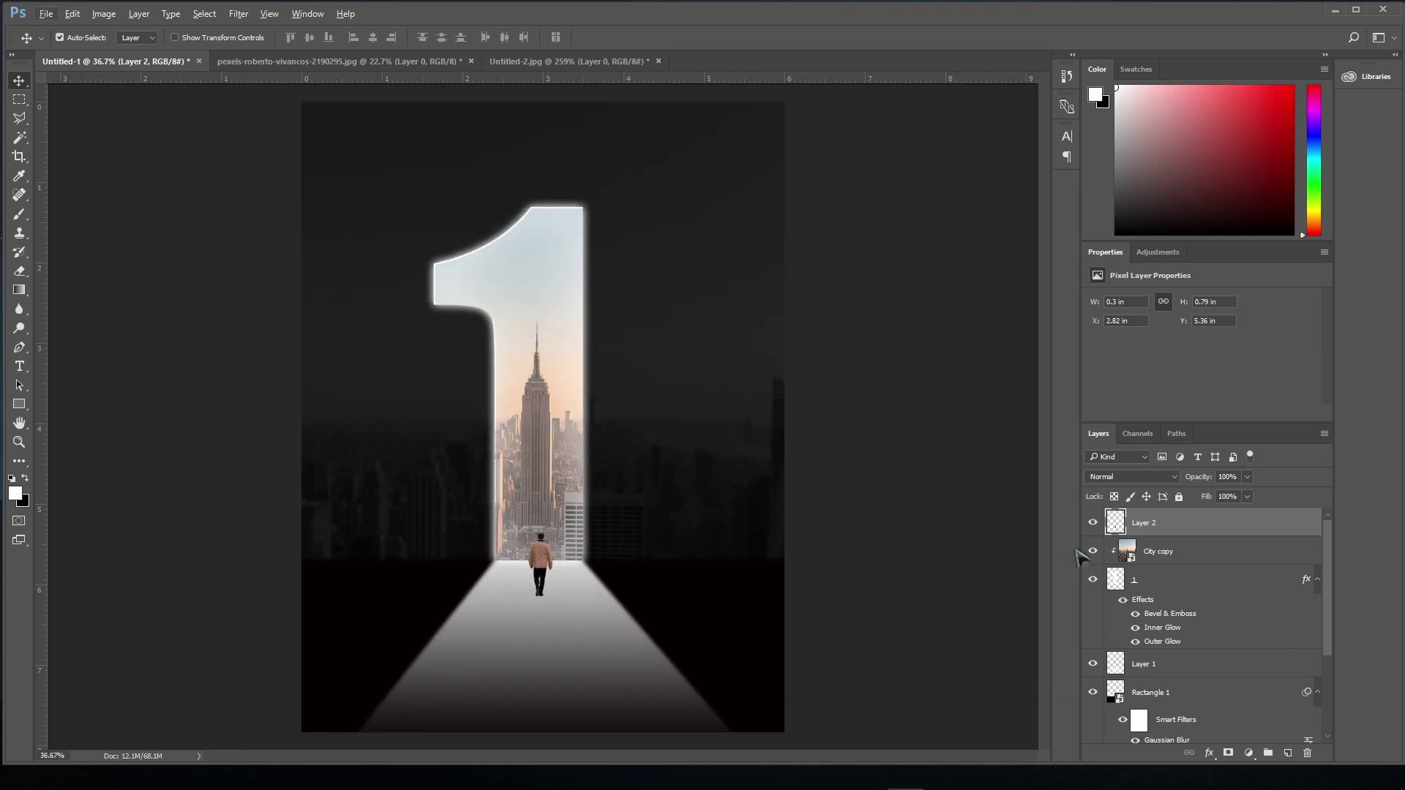
Convert Layer 2 to a smart object and give it a black Color Overlay
{"action": "right_click", "coordinate": [1163, 530]}
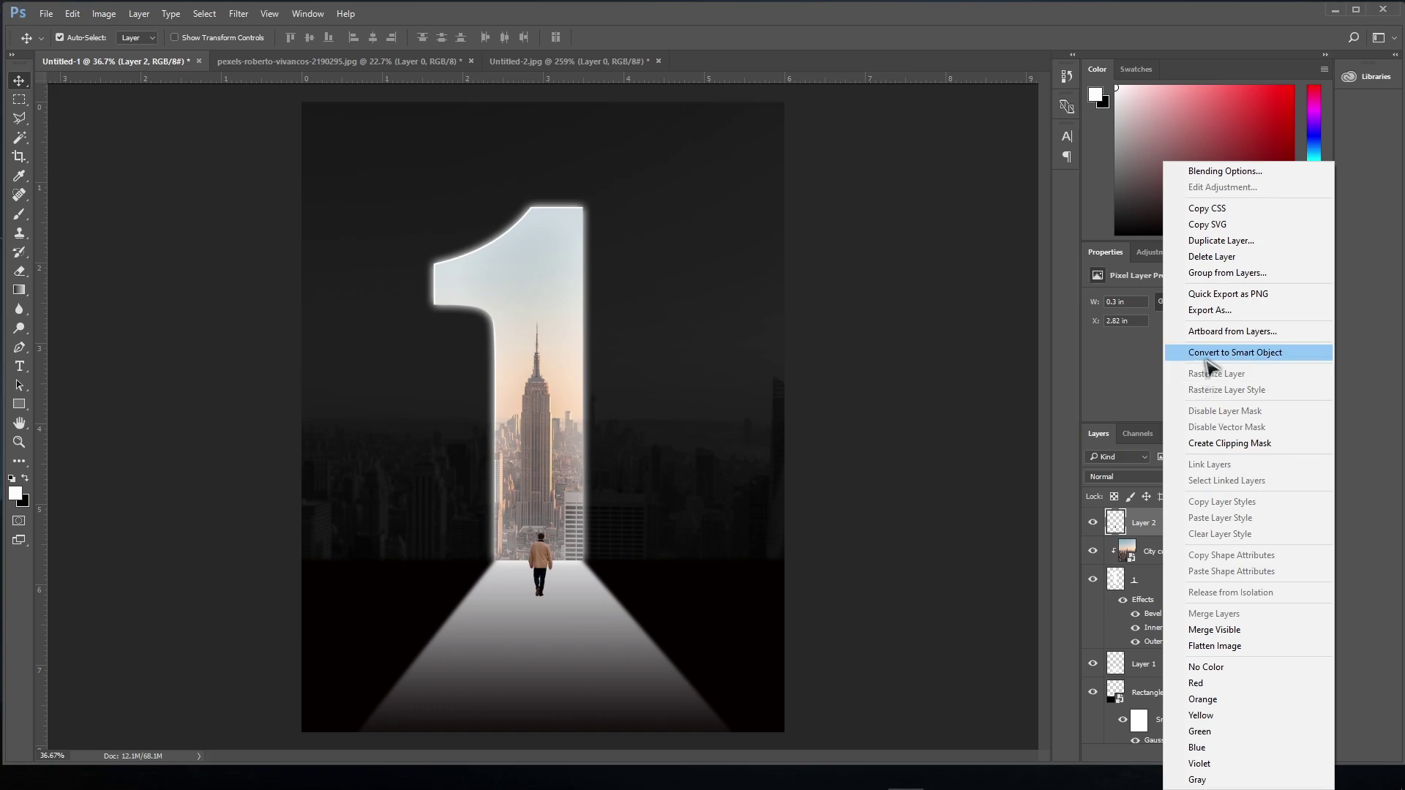
{"action": "left_click", "coordinate": [1211, 354]}
{"action": "right_click", "coordinate": [1171, 523]}
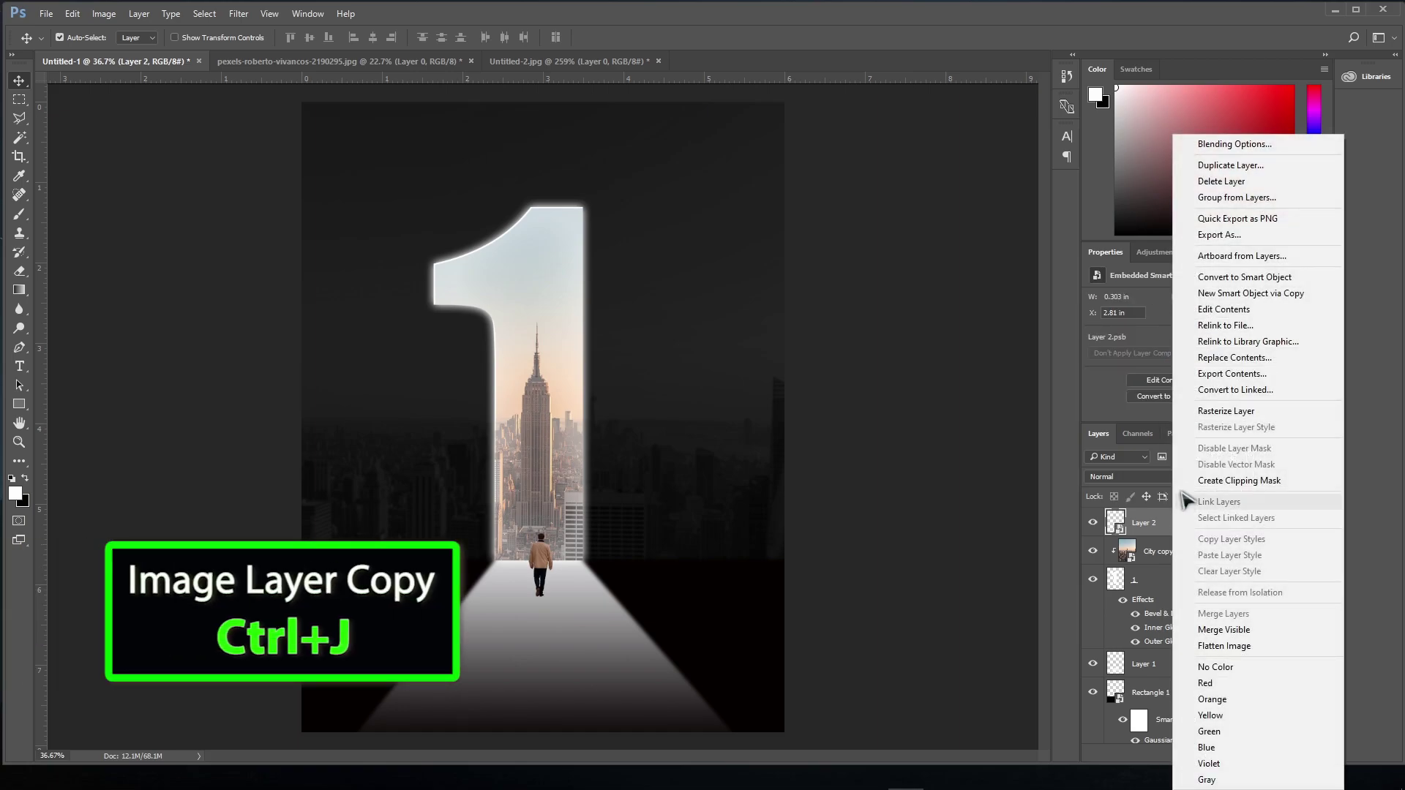
{"action": "left_click", "coordinate": [1215, 144]}
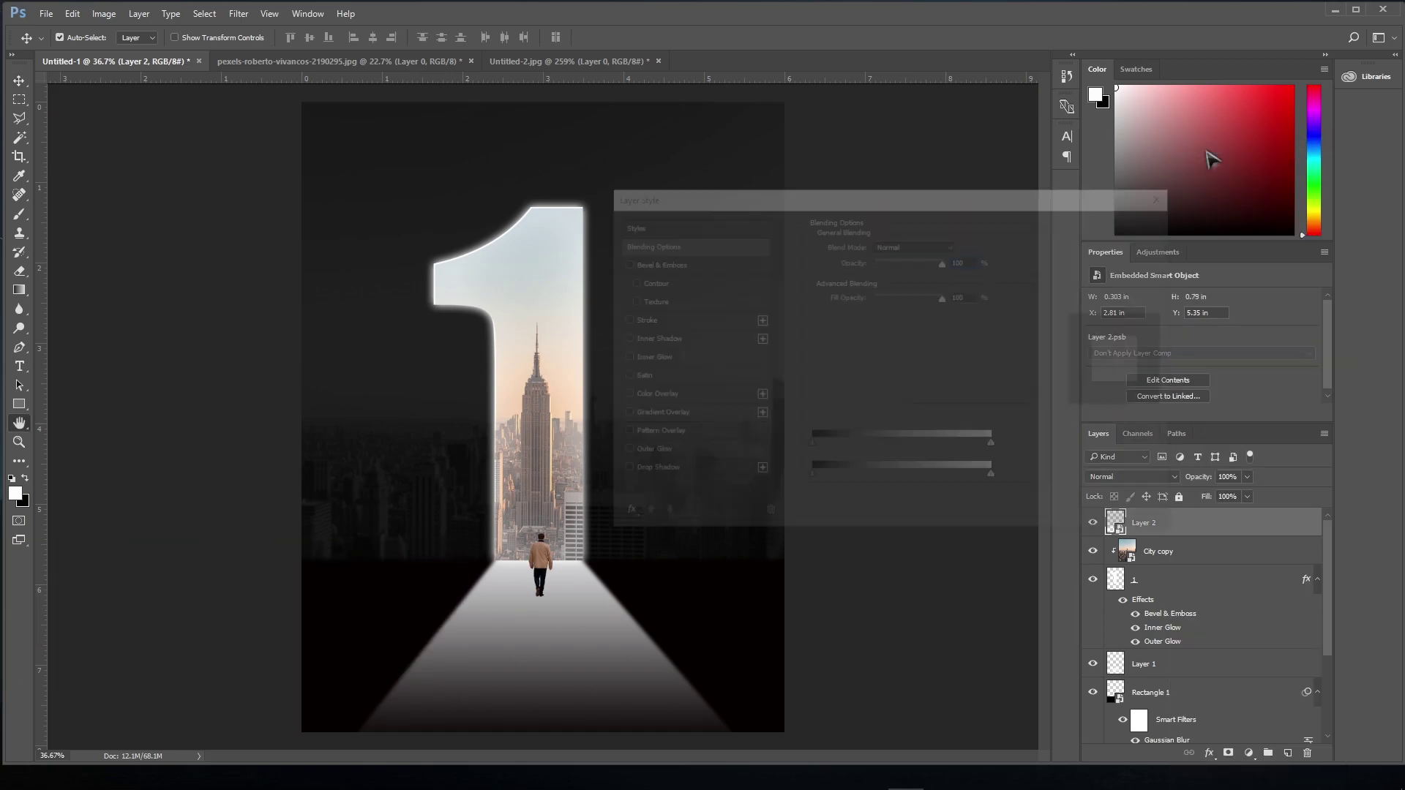
{"action": "left_click", "coordinate": [676, 396]}
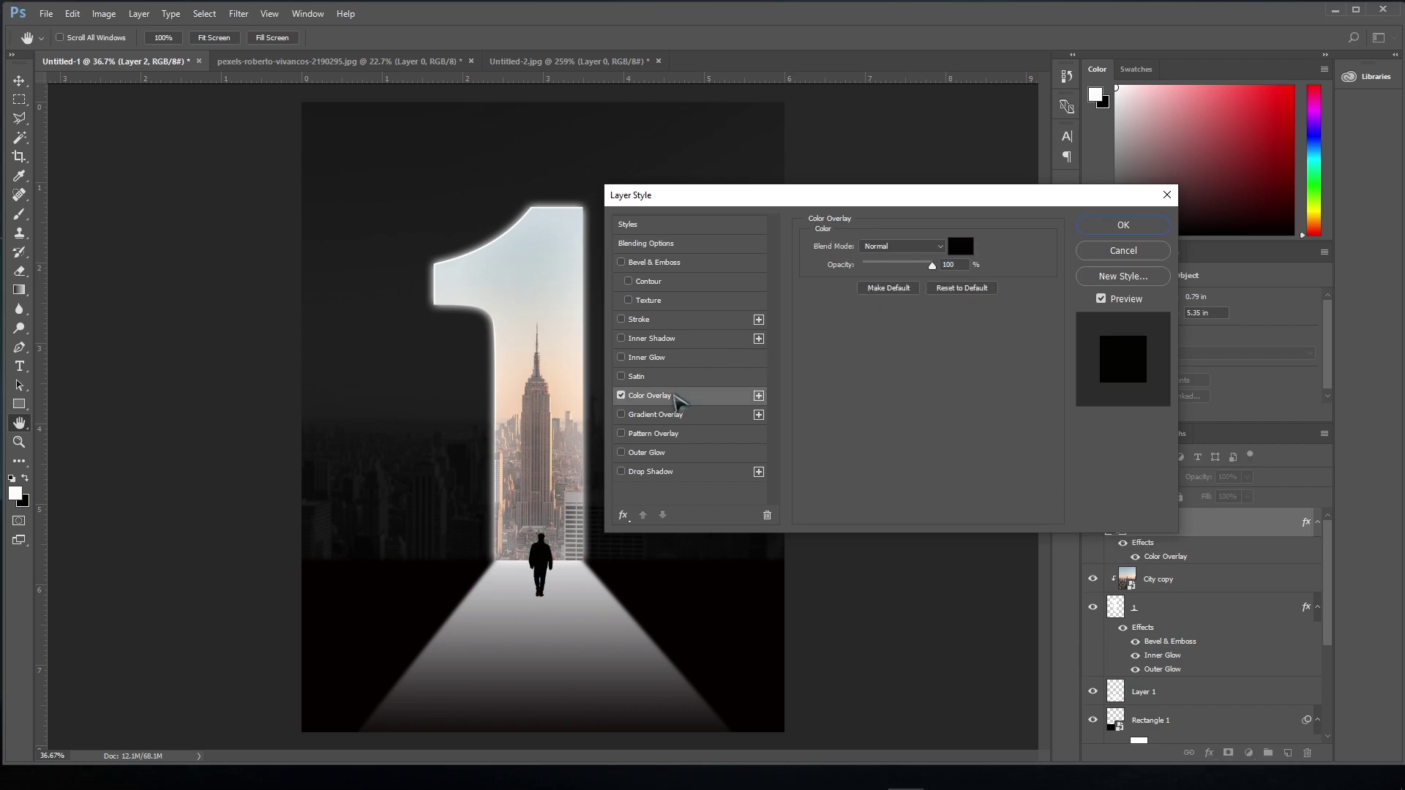
{"action": "left_click", "coordinate": [961, 247]}
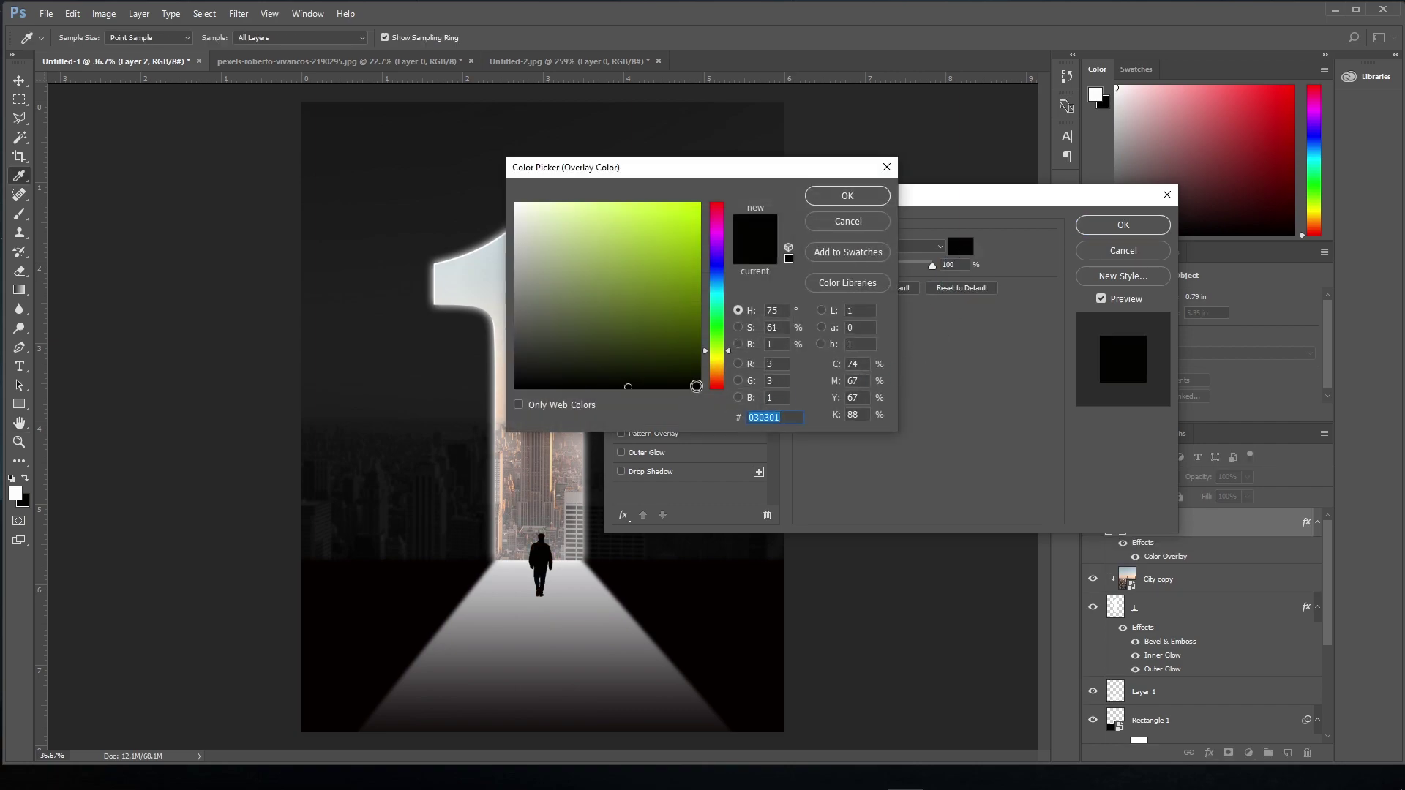
{"action": "left_click", "coordinate": [846, 198]}
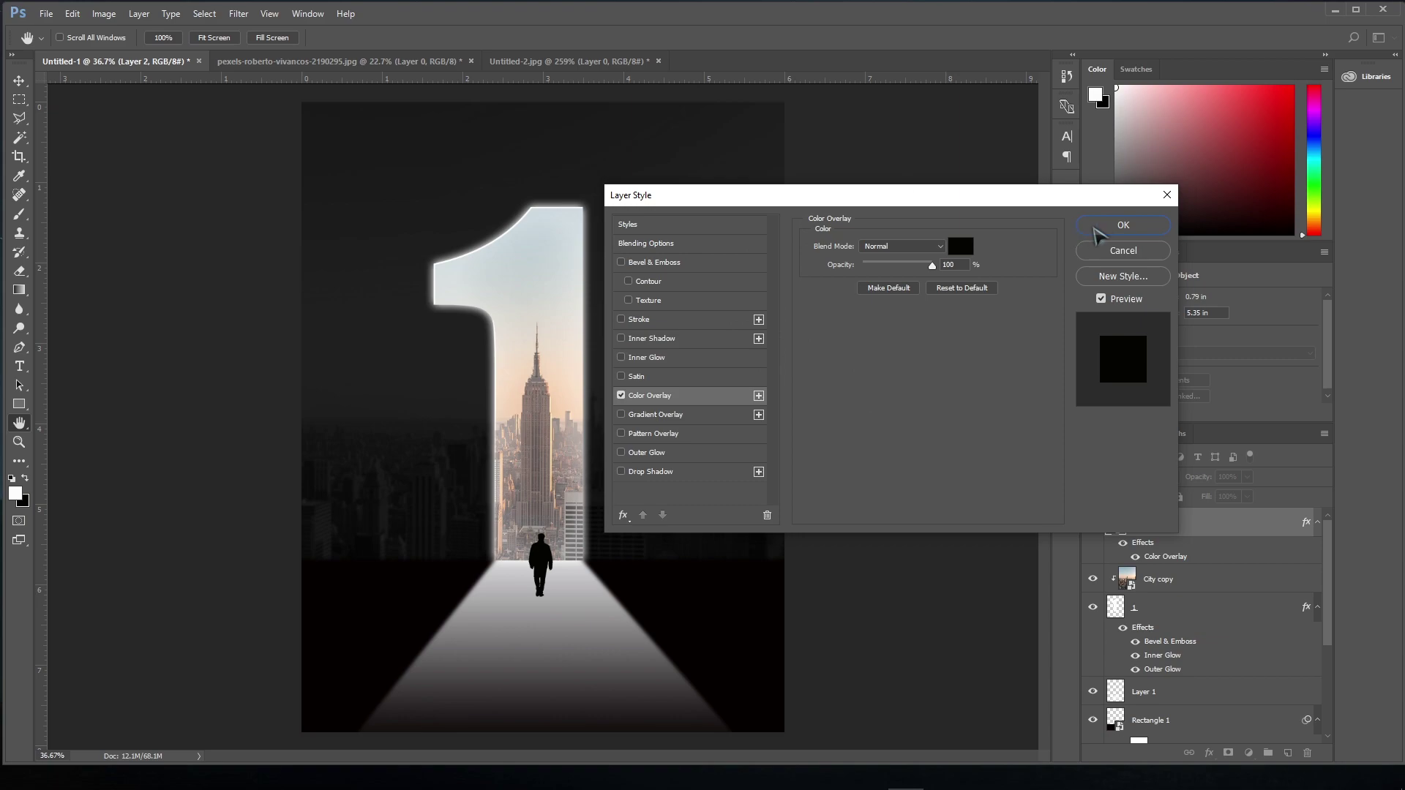
{"action": "left_click", "coordinate": [1096, 229]}
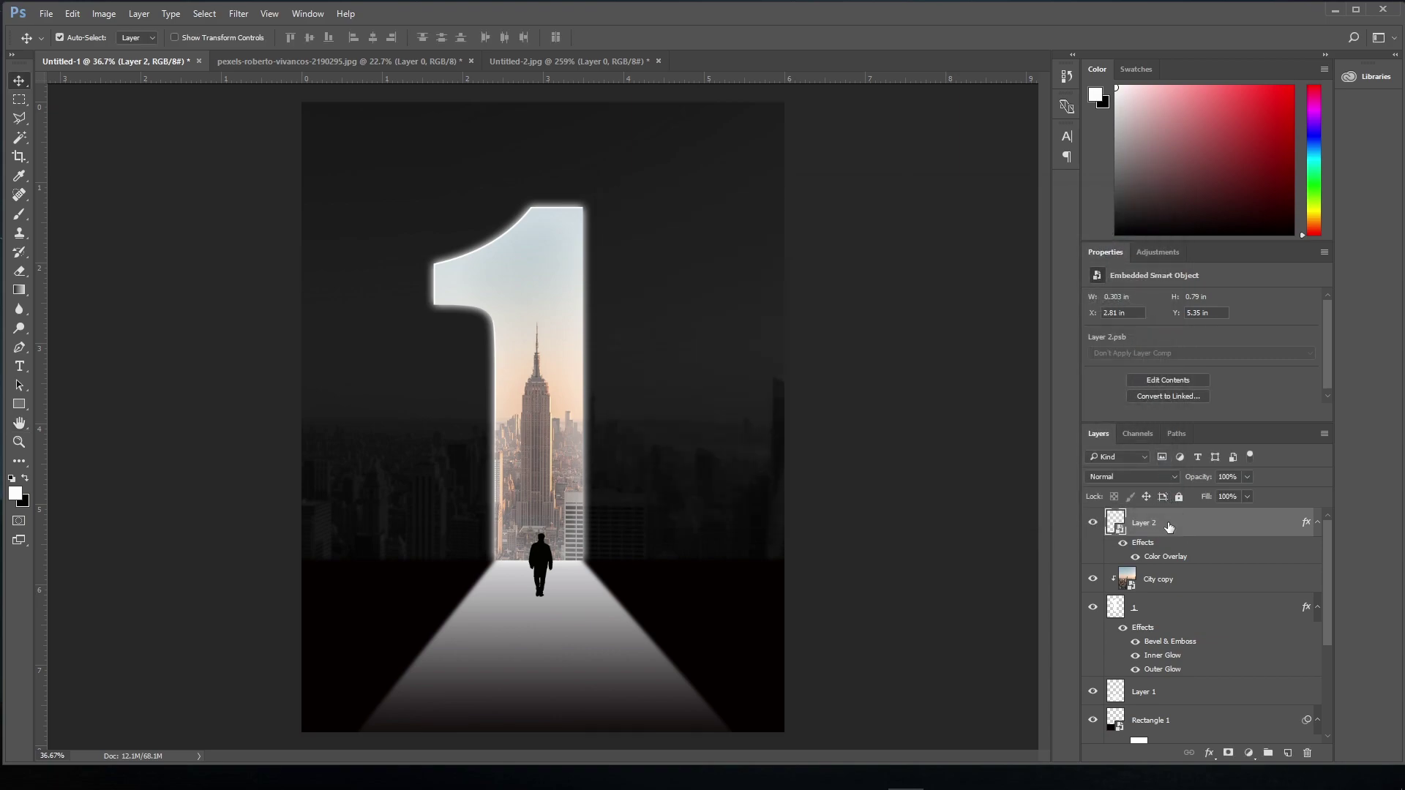
Soften the silhouette with a 1-pixel Gaussian Blur
{"action": "left_click", "coordinate": [238, 13]}
{"action": "mouse_move", "coordinate": [246, 174]}
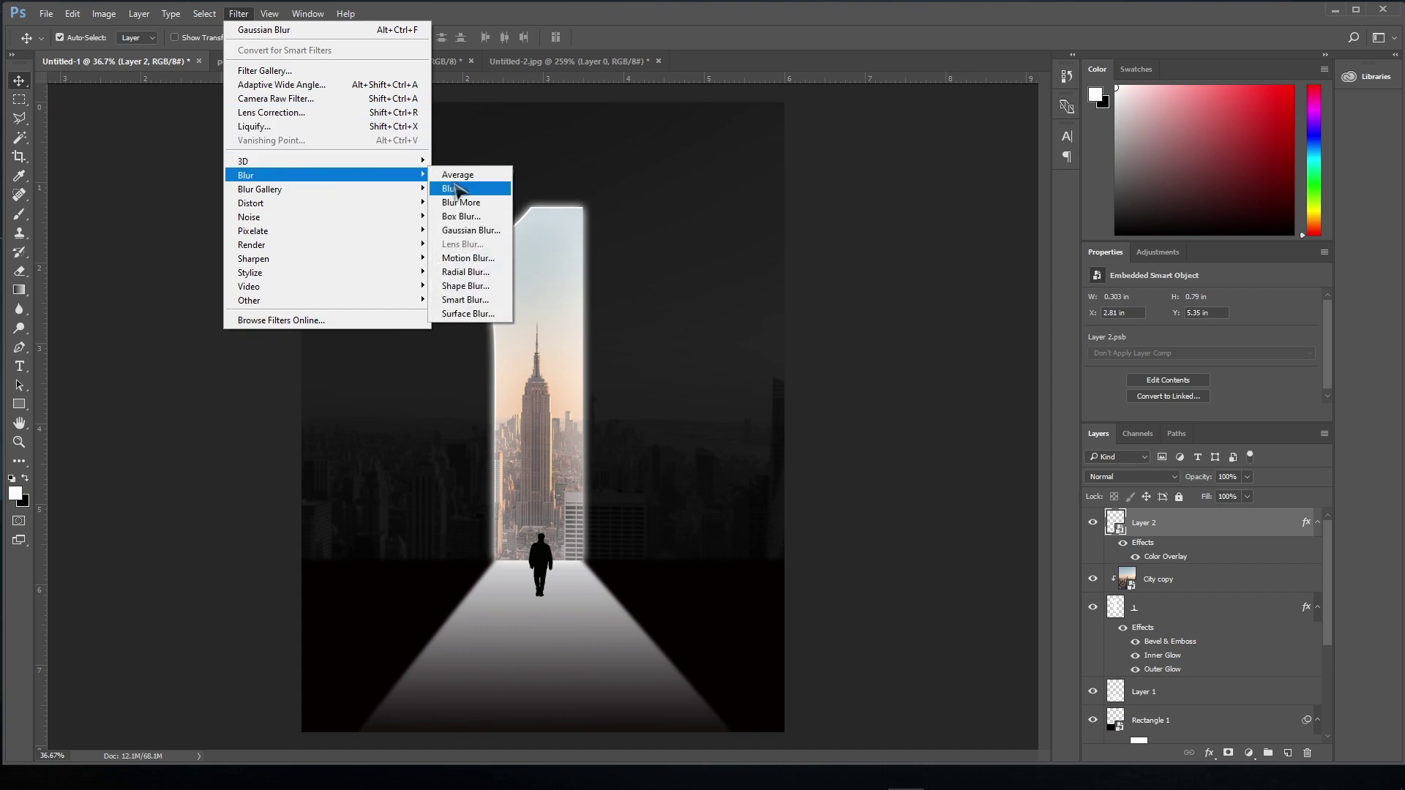
{"action": "left_click", "coordinate": [468, 228]}
{"action": "type", "text": "1"}
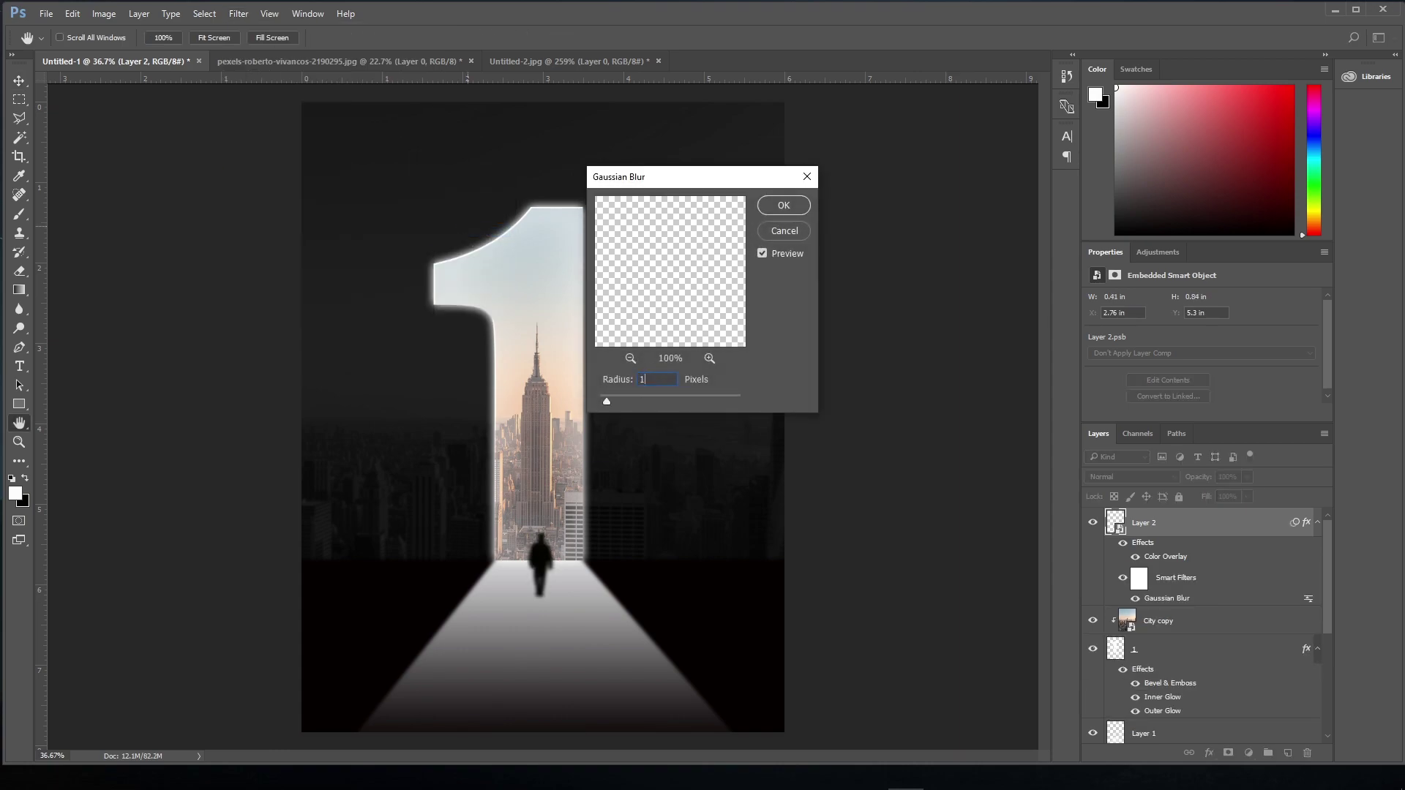
{"action": "left_click", "coordinate": [785, 210]}
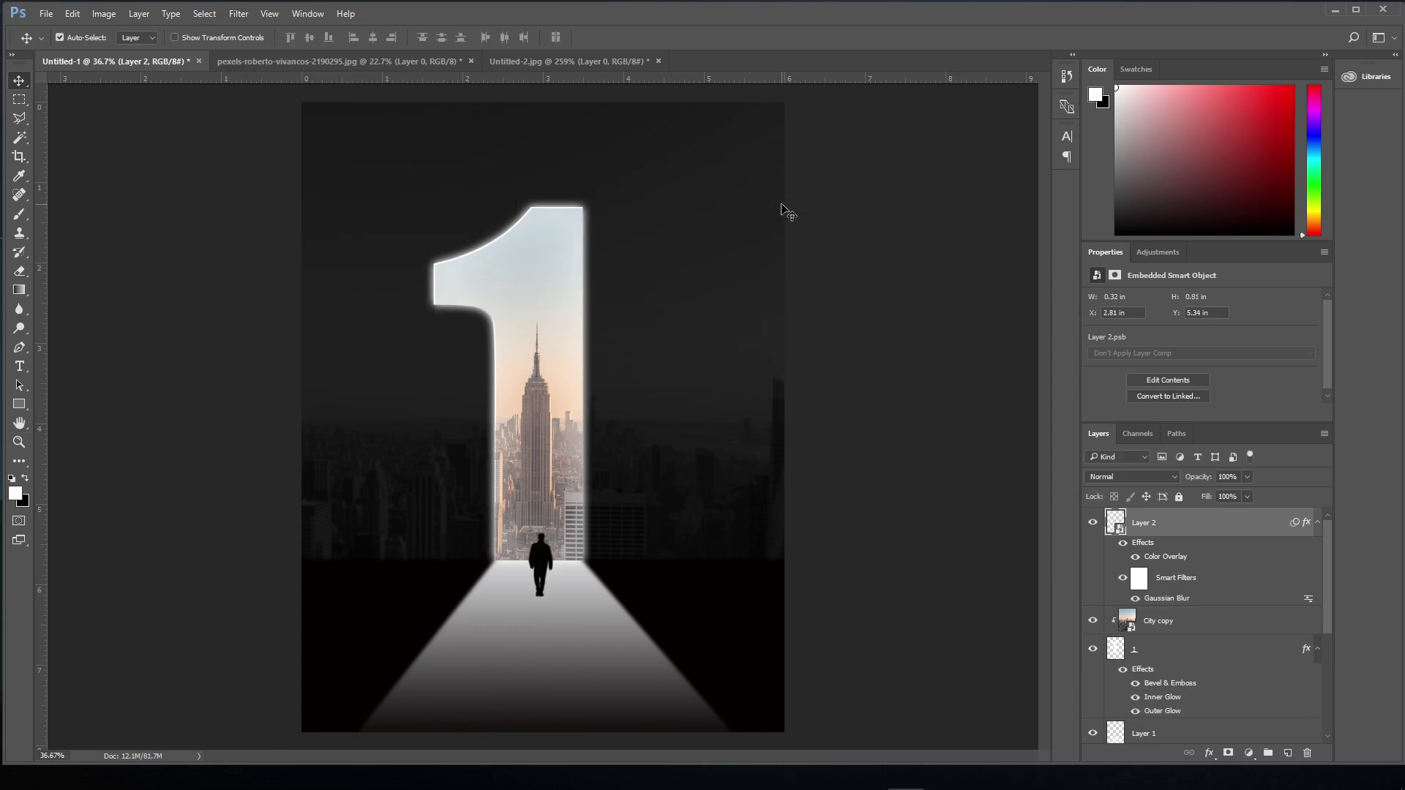
Duplicate the man silhouette, flip the copy vertically, and move it beneath him
{"action": "key", "text": "ctrl"}
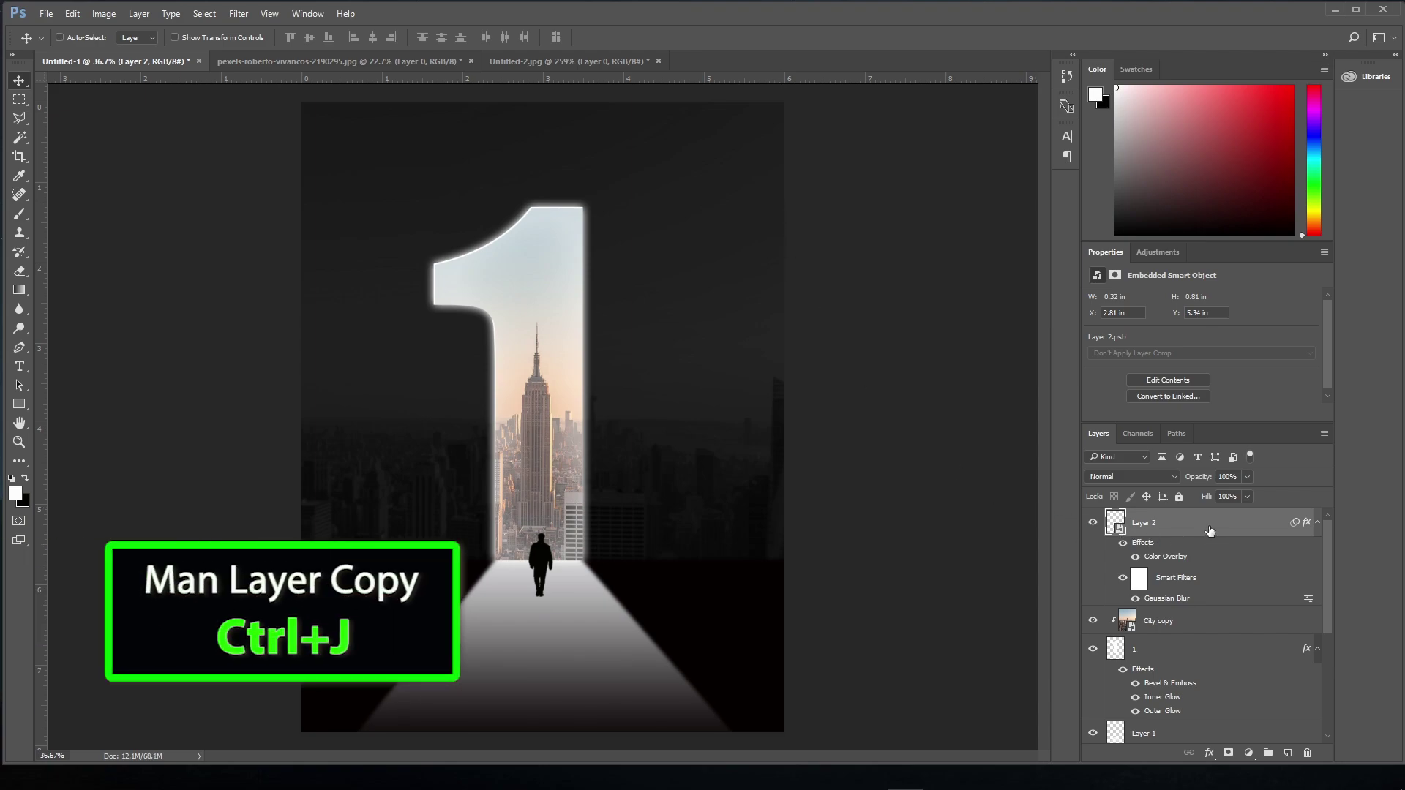
{"action": "key", "text": "ctrl+j"}
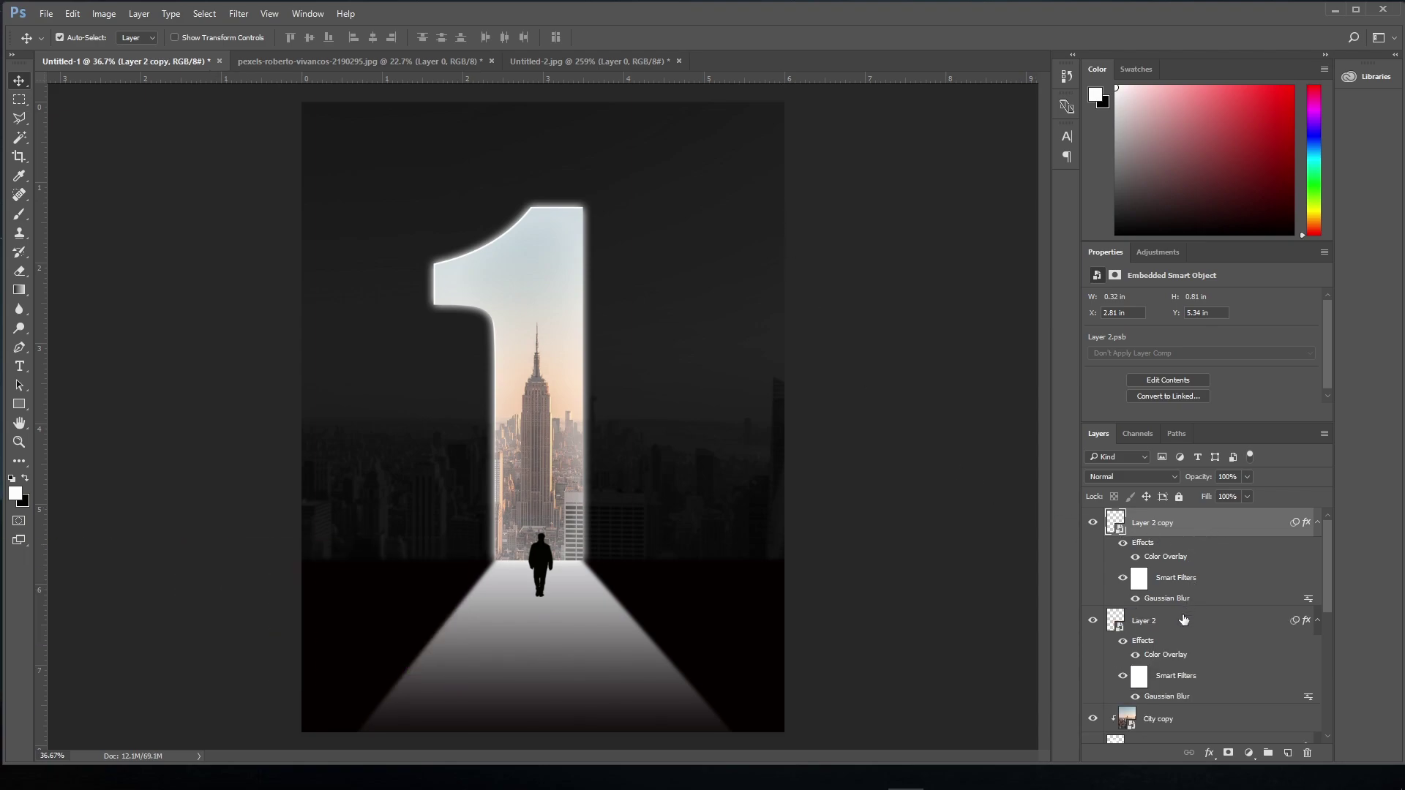
{"action": "left_click", "coordinate": [1184, 619]}
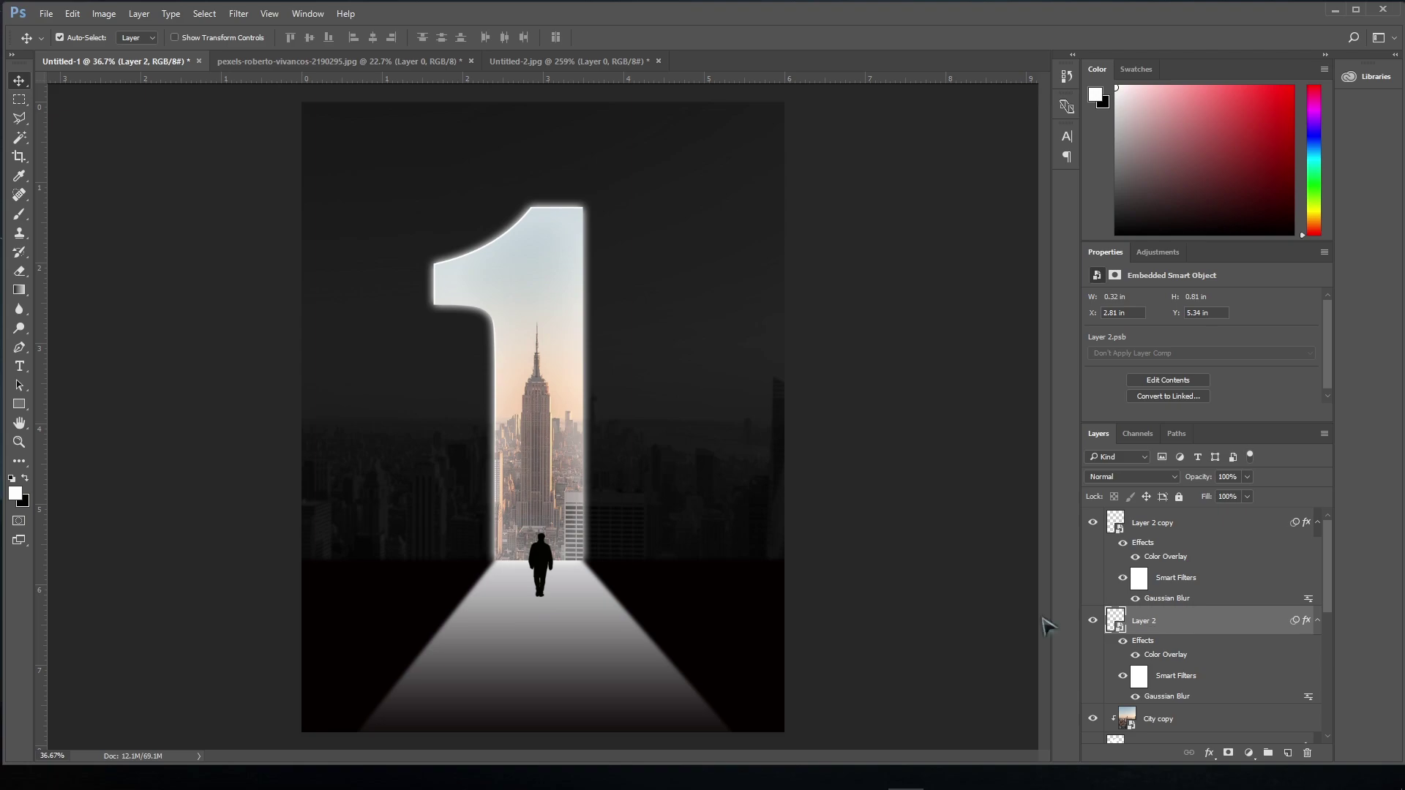
{"action": "key", "text": "ctrl+t"}
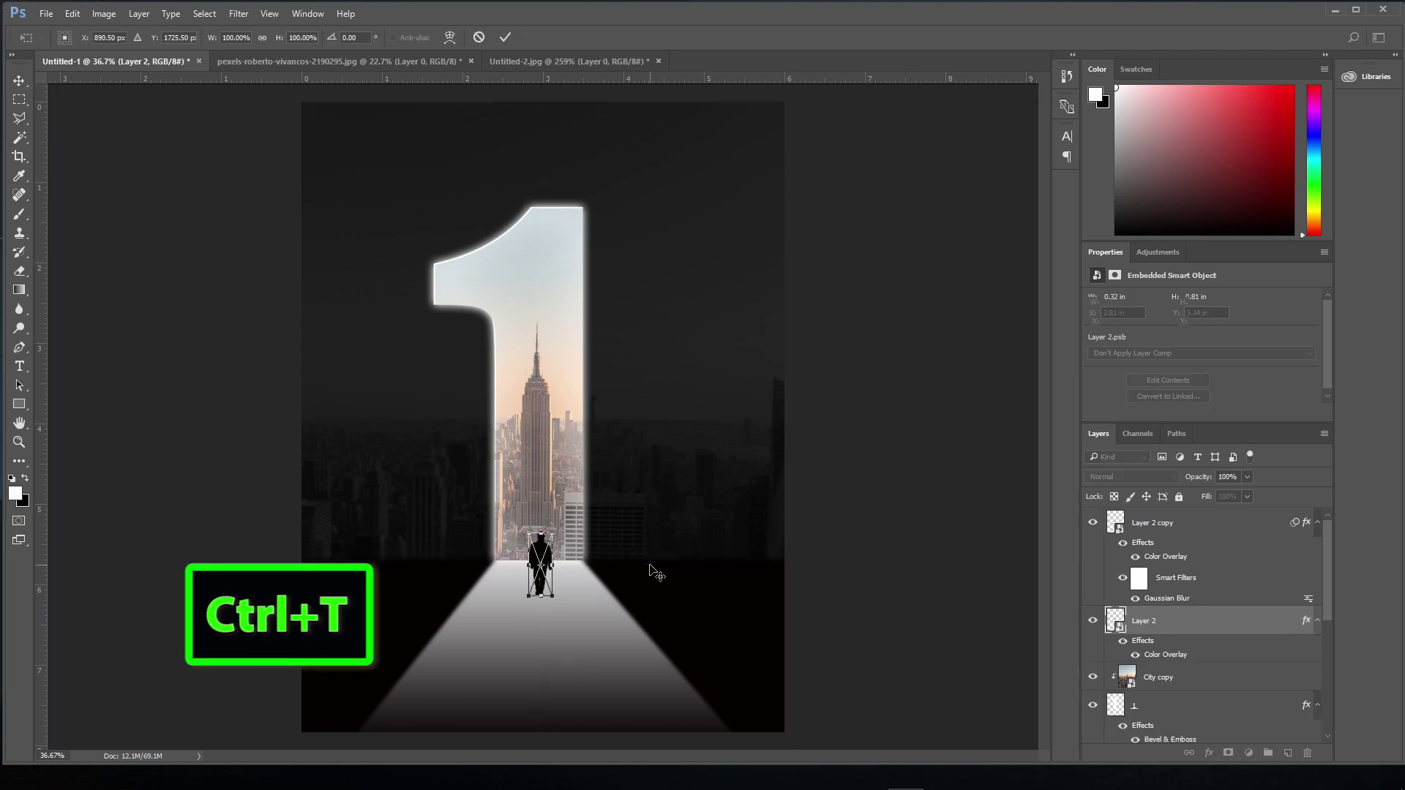
{"action": "right_click", "coordinate": [554, 575]}
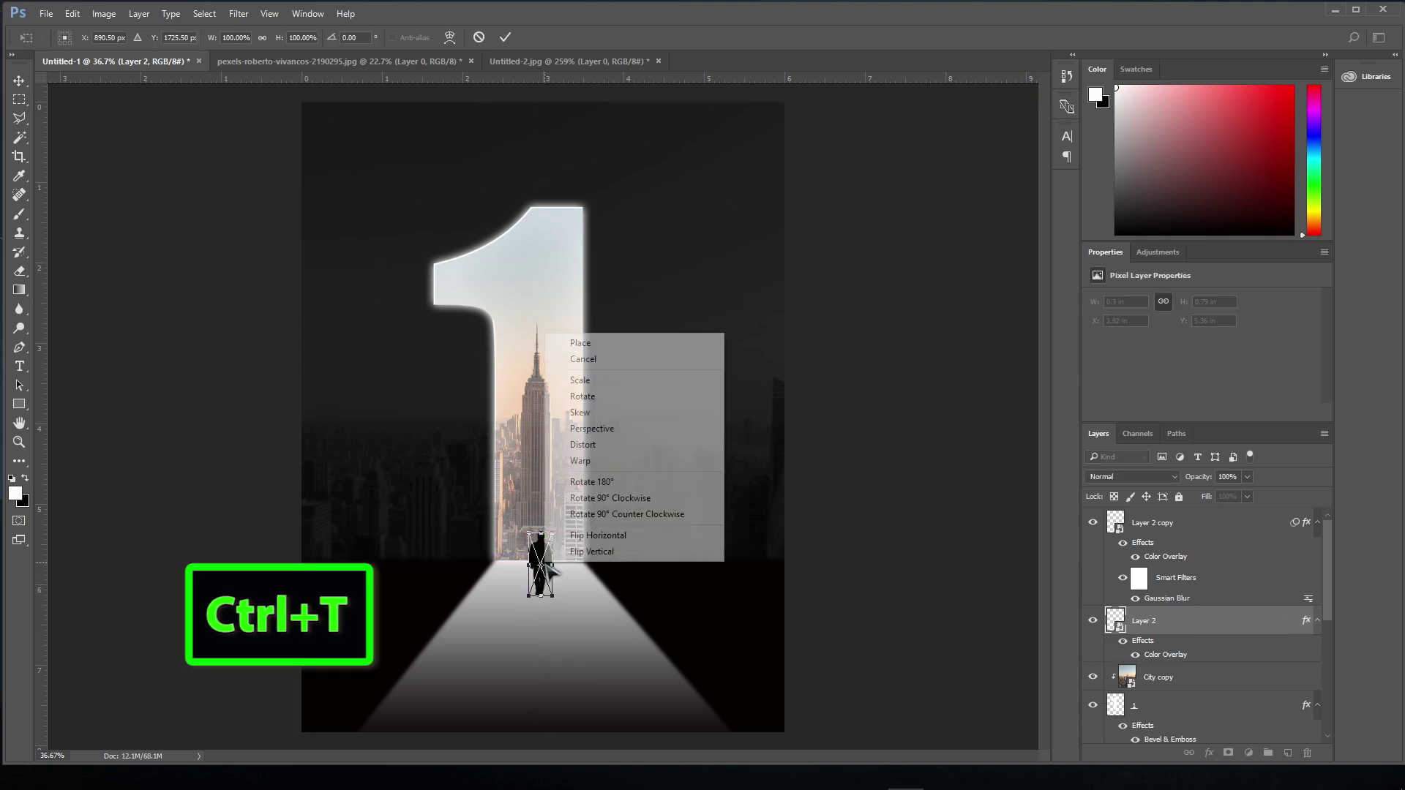
{"action": "left_click", "coordinate": [571, 557]}
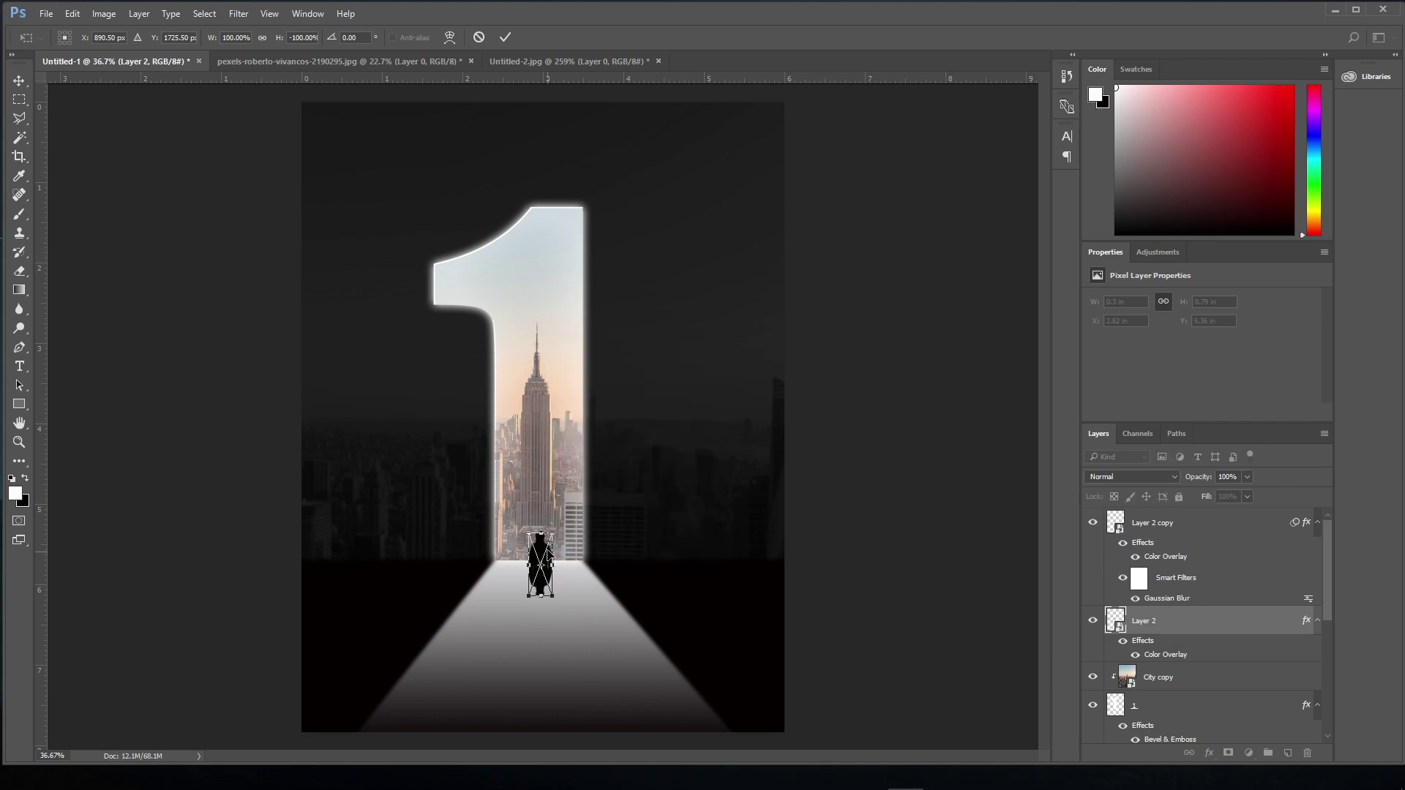
{"action": "left_click_drag", "start_coordinate": [549, 554], "coordinate": [538, 738]}
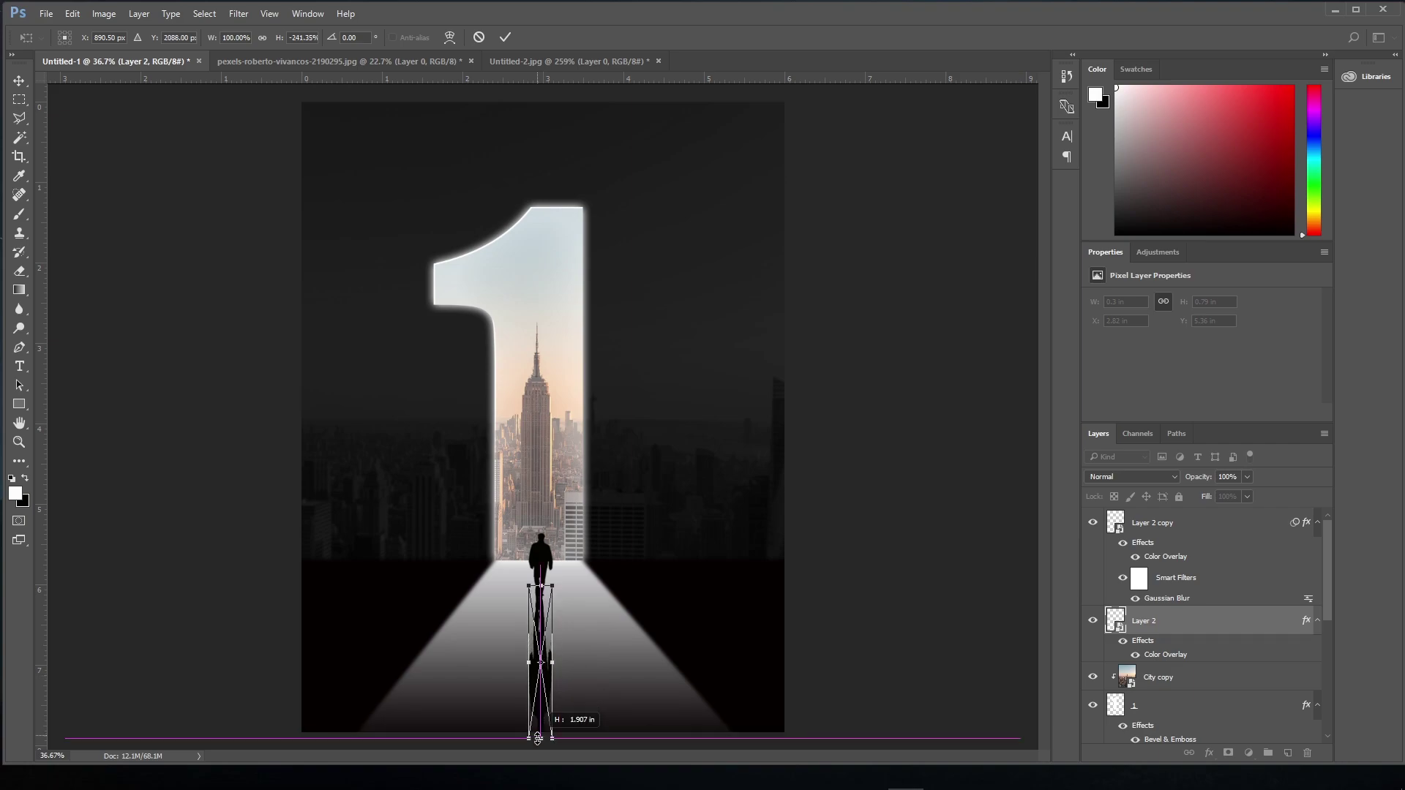
Stretch and widen the reflection with Perspective and Scale, then commit the transform
{"action": "scroll", "coordinate": [551, 721], "scroll_direction": "down", "scroll_amount": 1}
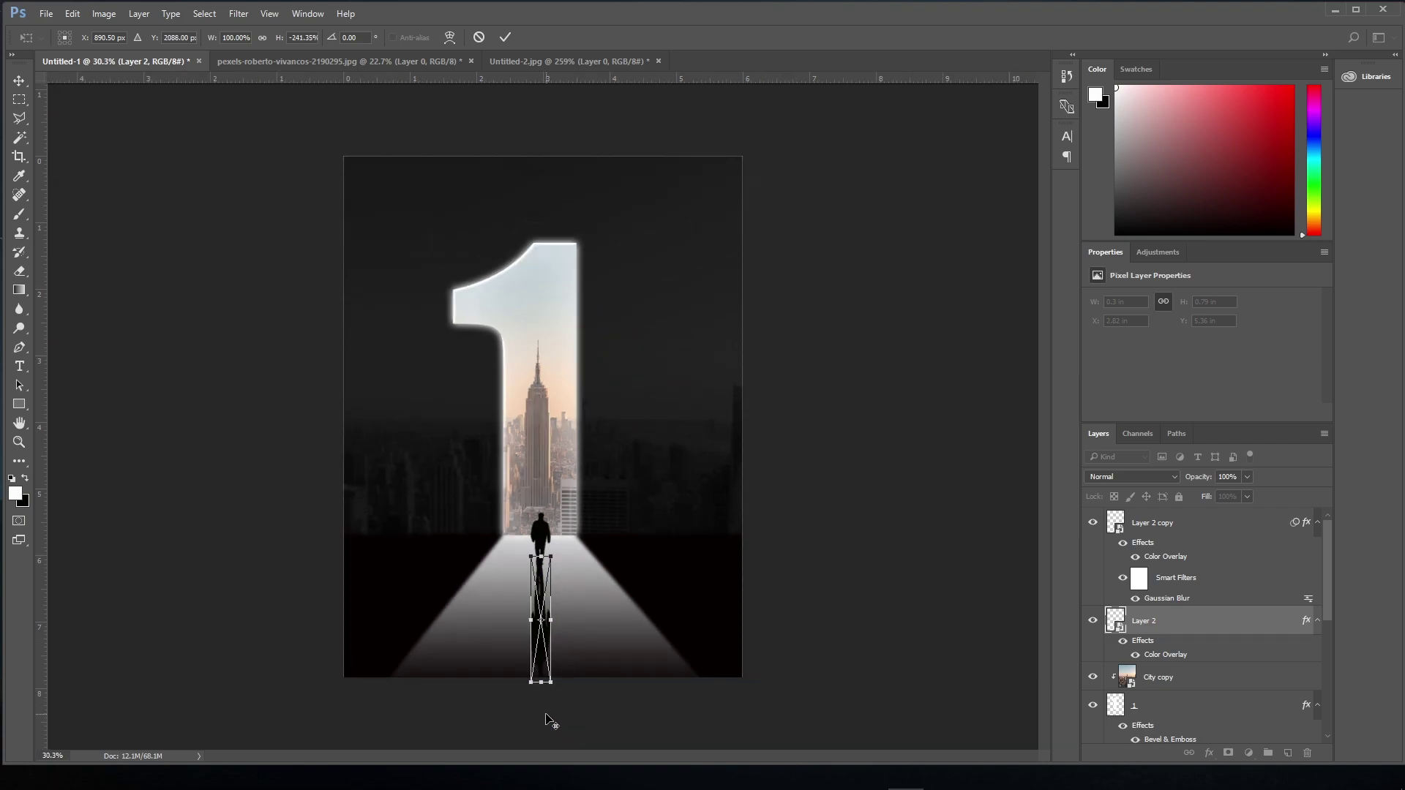
{"action": "left_click_drag", "start_coordinate": [540, 683], "coordinate": [538, 692]}
{"action": "right_click", "coordinate": [539, 665]}
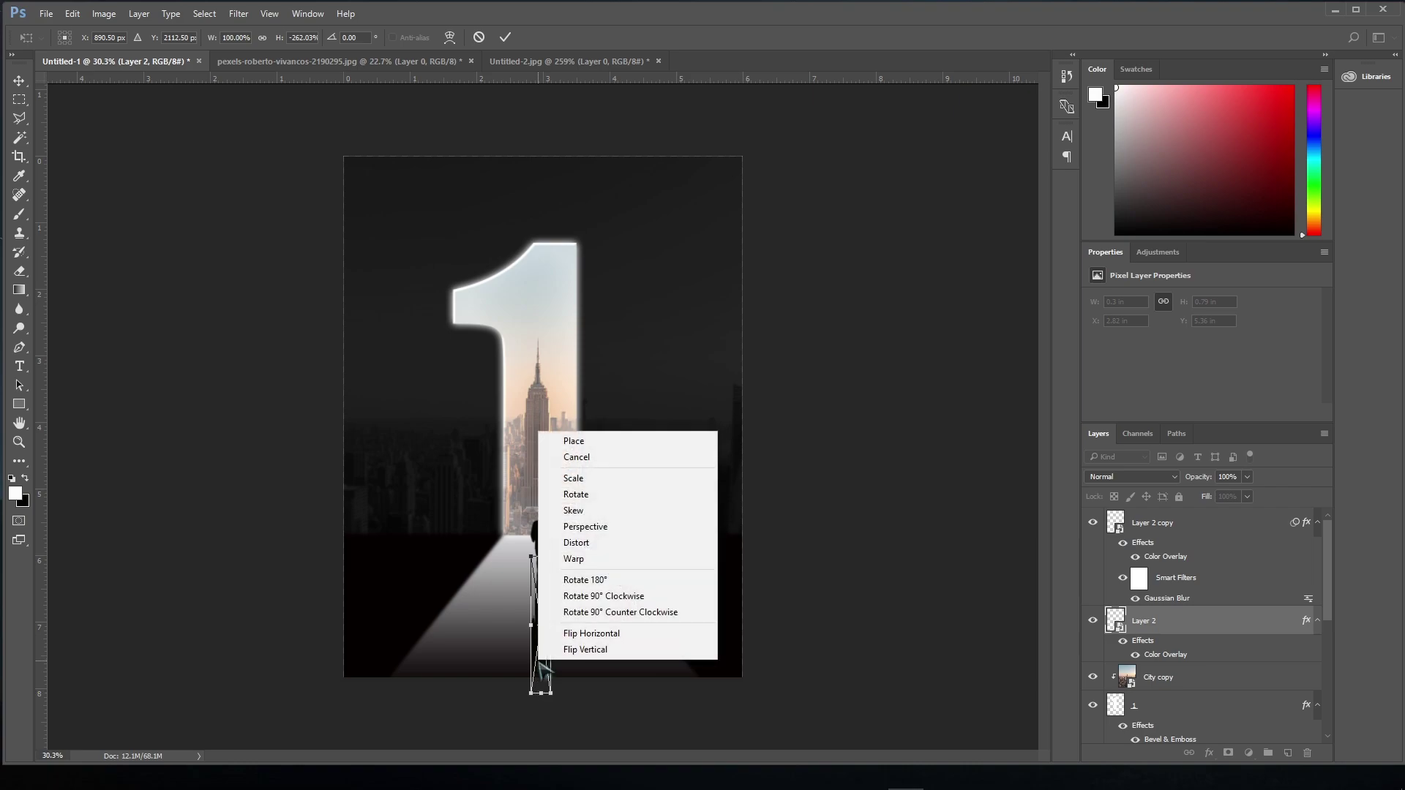
{"action": "left_click", "coordinate": [575, 528]}
{"action": "left_click_drag", "start_coordinate": [550, 694], "coordinate": [573, 713]}
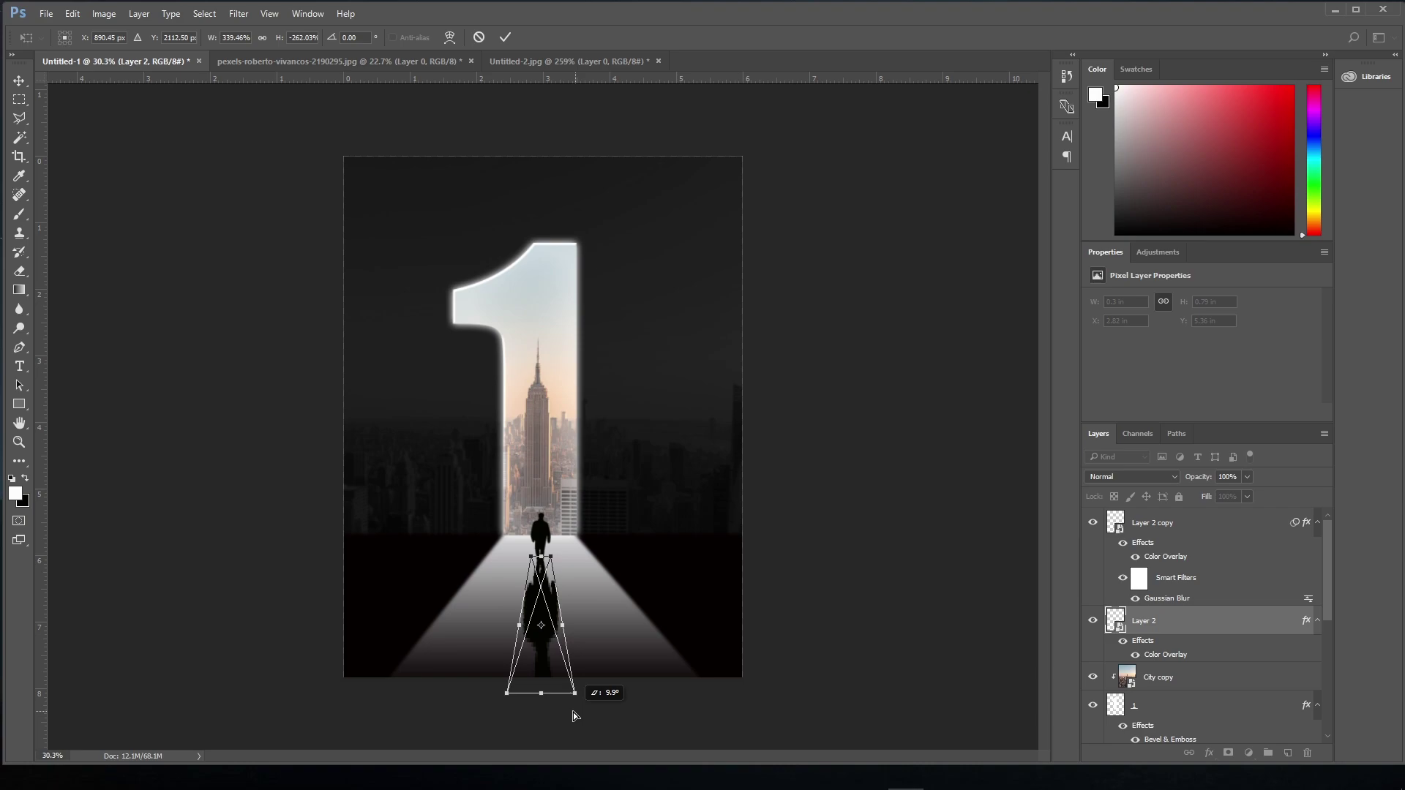
{"action": "right_click", "coordinate": [552, 617]}
{"action": "left_click", "coordinate": [585, 428]}
{"action": "left_click_drag", "start_coordinate": [547, 699], "coordinate": [548, 707]}
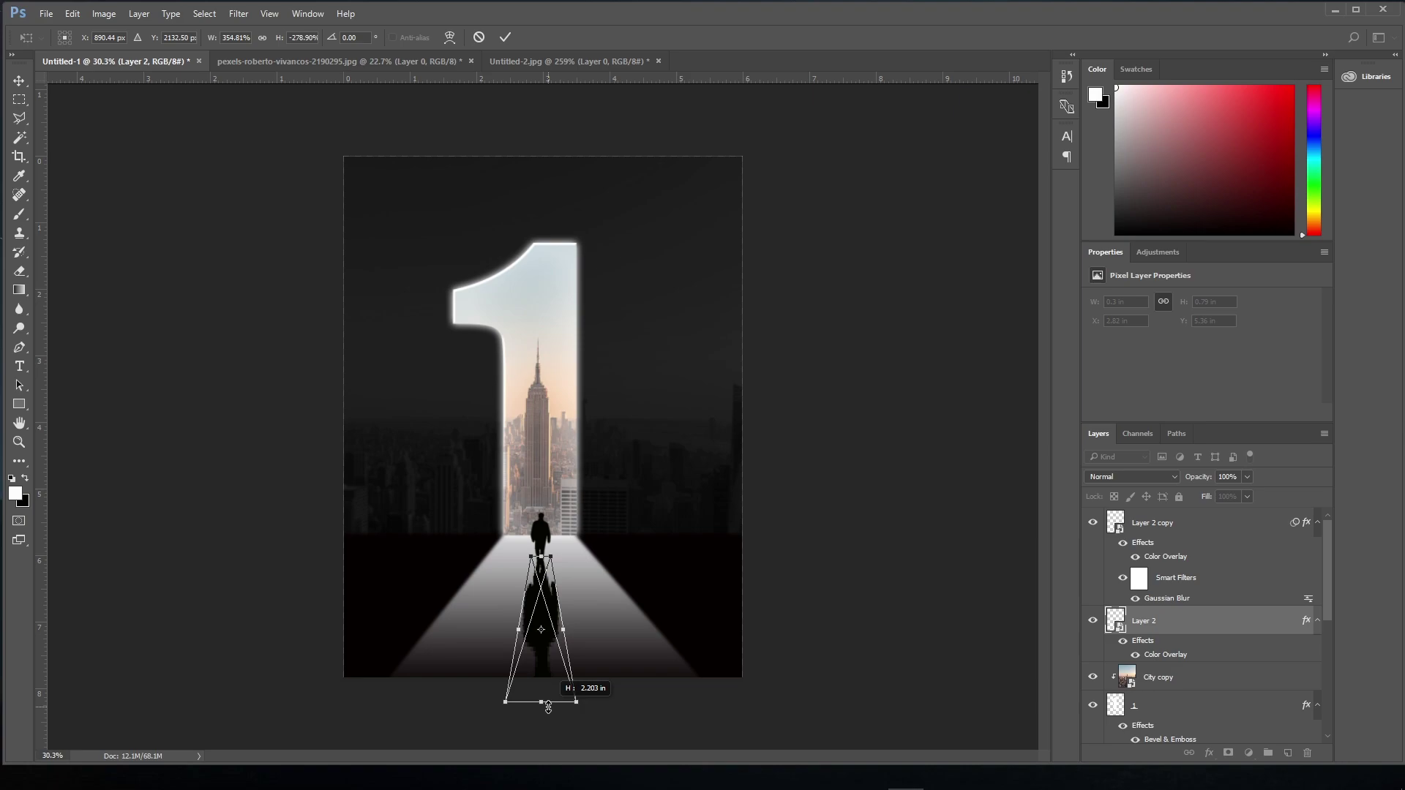
{"action": "key", "text": "Return"}
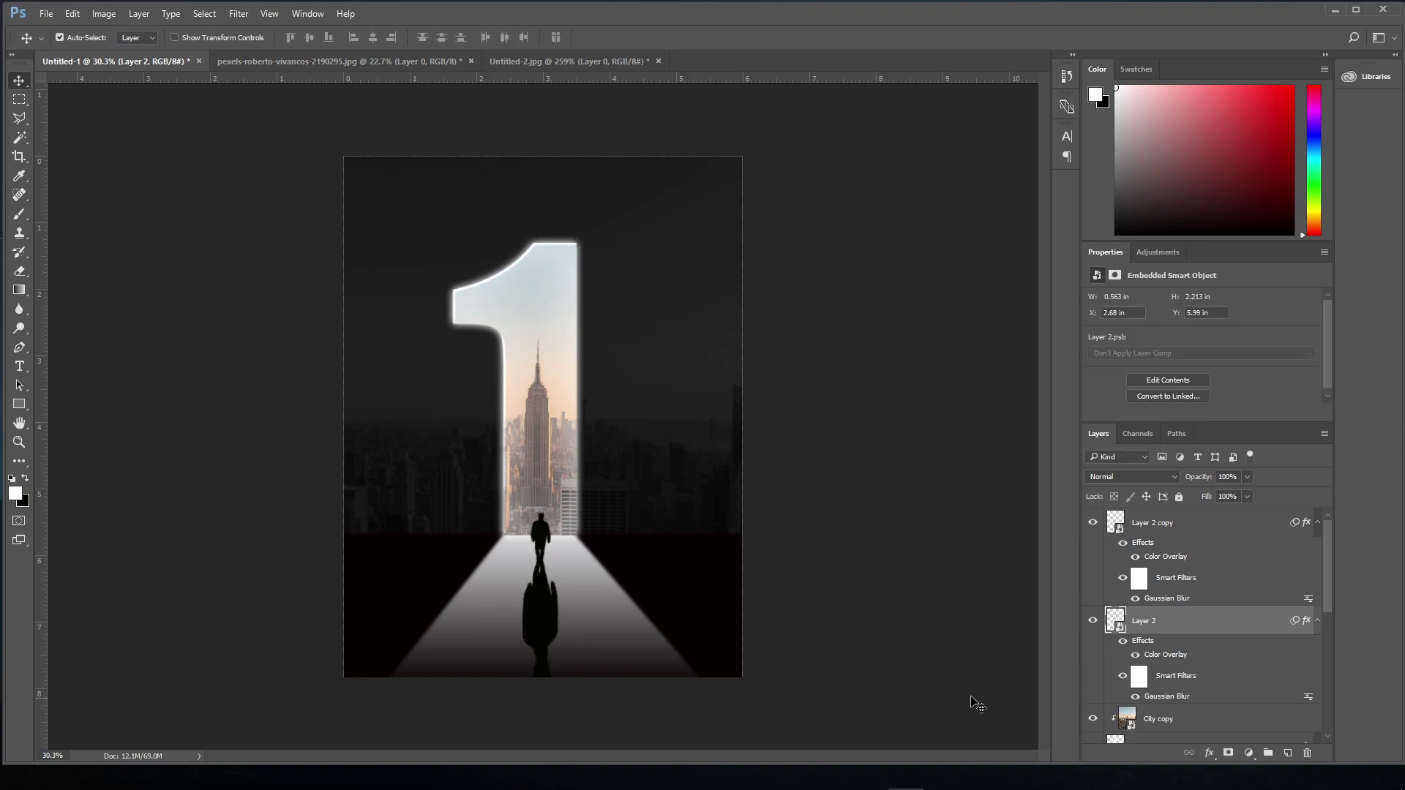
Add a layer mask to the reflection and set a near-black gradient stop in the Gradient Editor
{"action": "left_click", "coordinate": [1228, 754]}
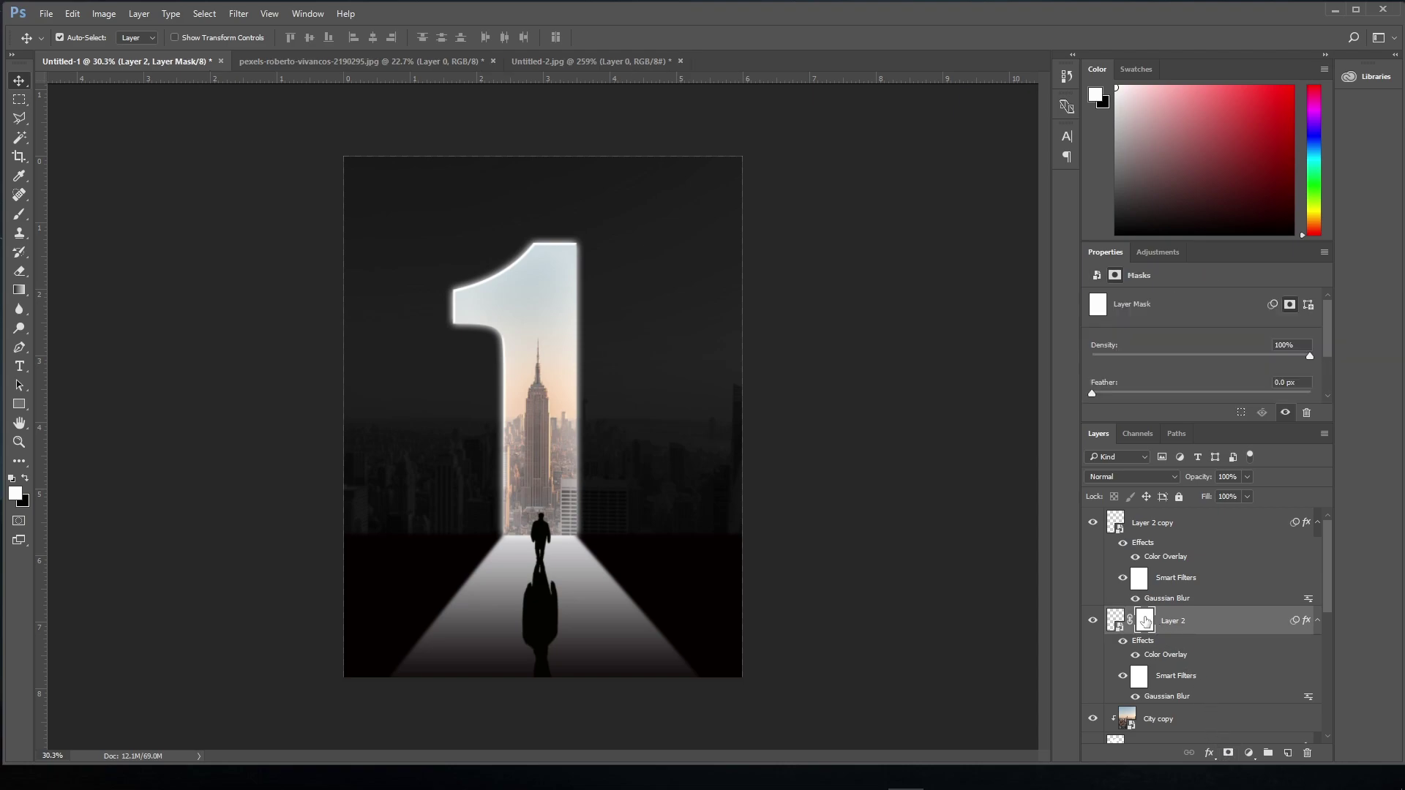
{"action": "left_click", "coordinate": [22, 289]}
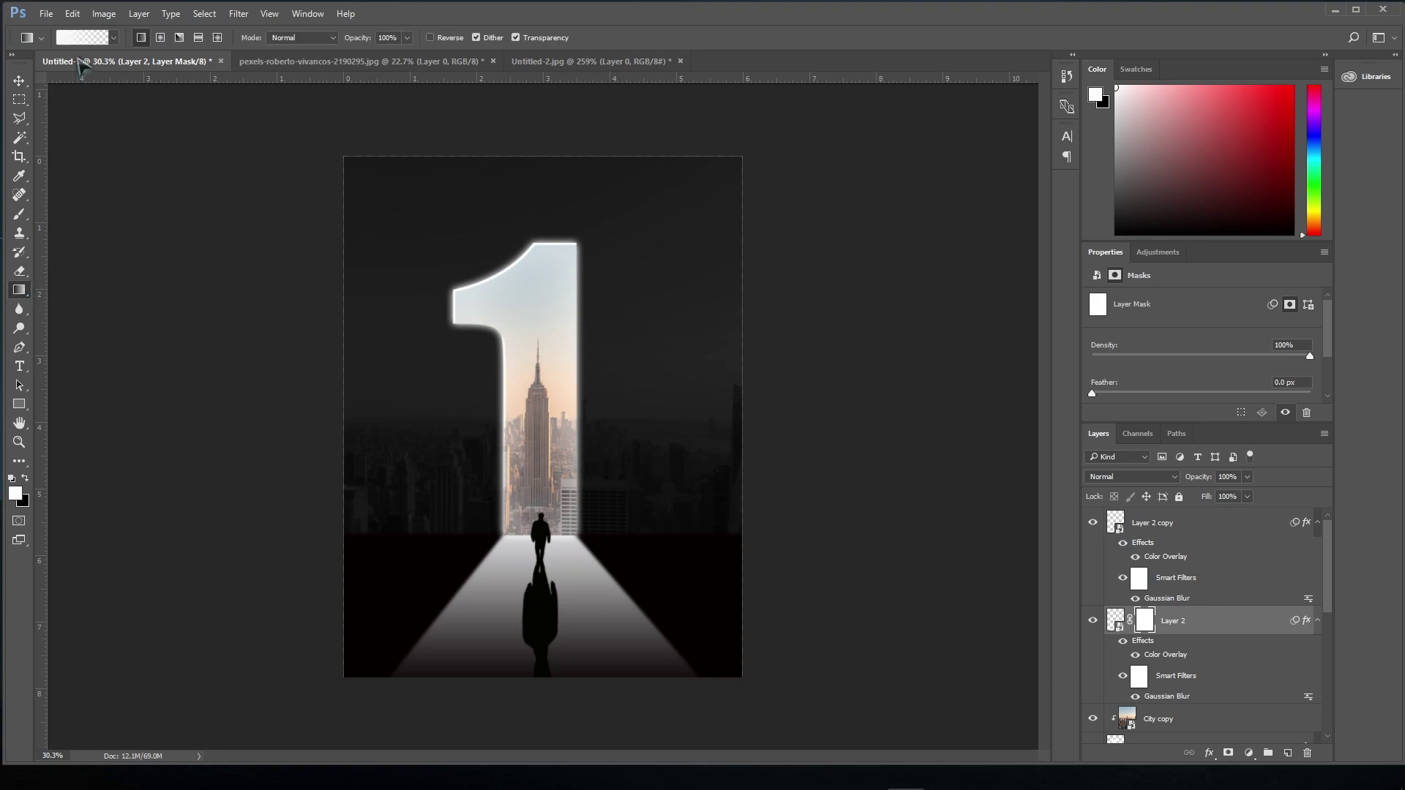
{"action": "left_click", "coordinate": [81, 38]}
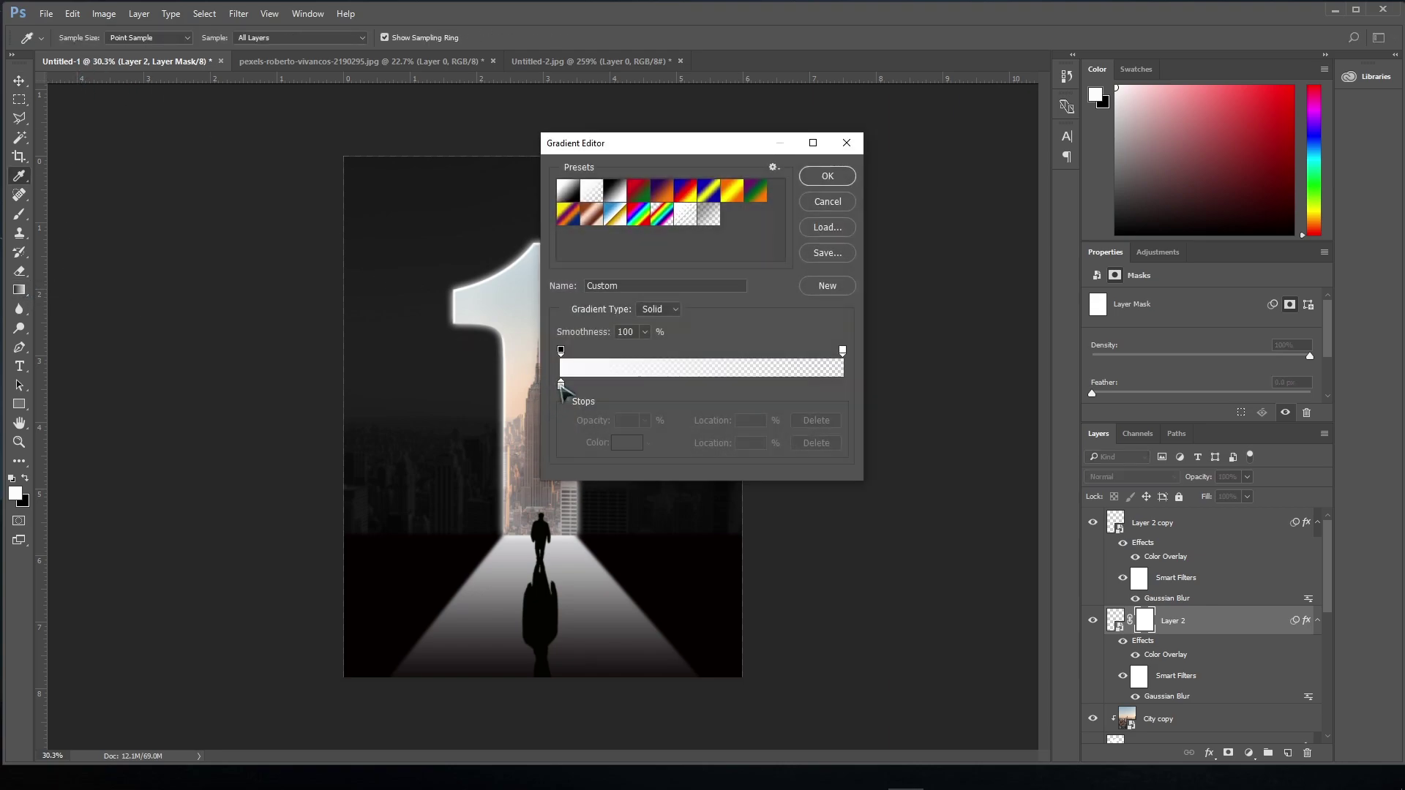
{"action": "left_click", "coordinate": [561, 384]}
{"action": "left_click", "coordinate": [627, 443]}
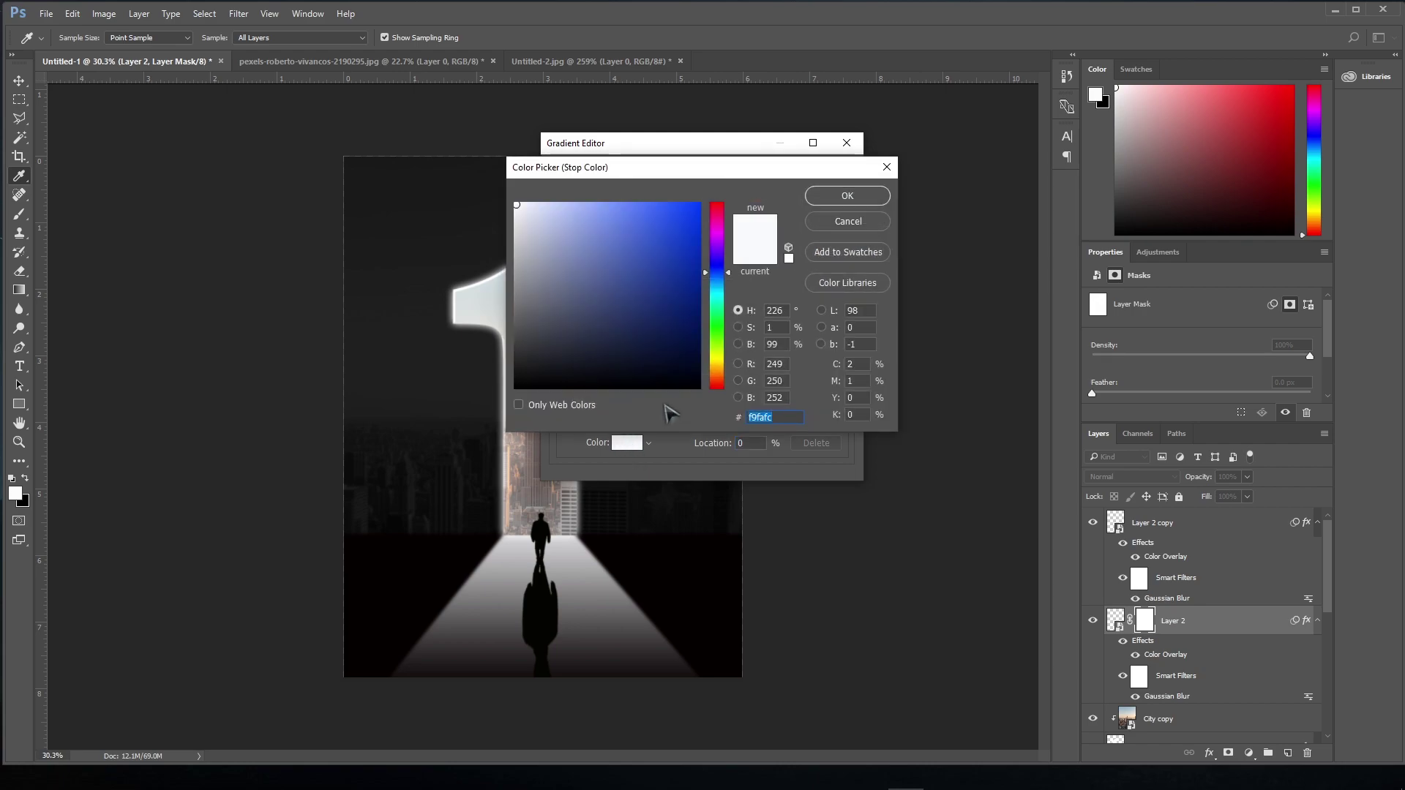
{"action": "left_click", "coordinate": [699, 385]}
{"action": "left_click", "coordinate": [856, 202]}
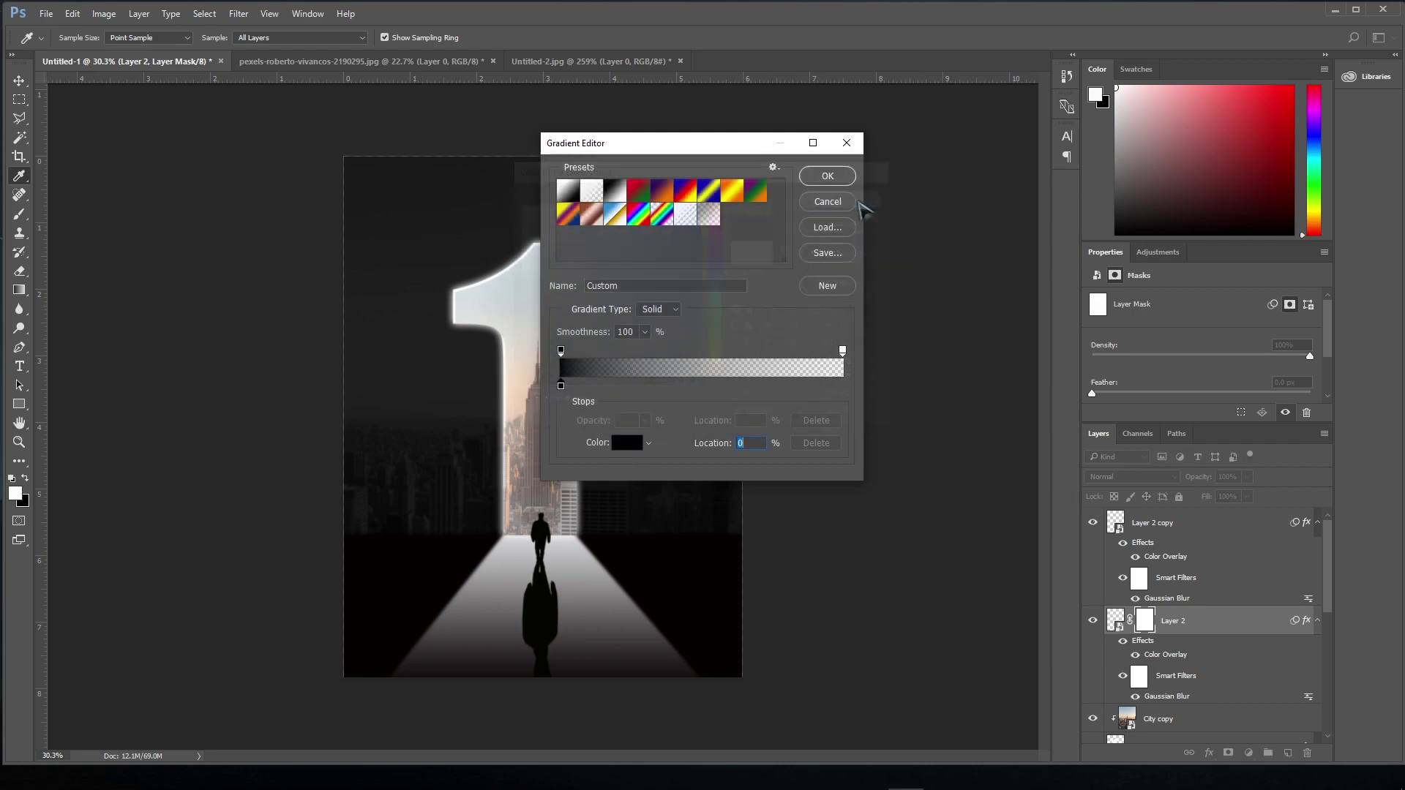
{"action": "left_click", "coordinate": [824, 179]}
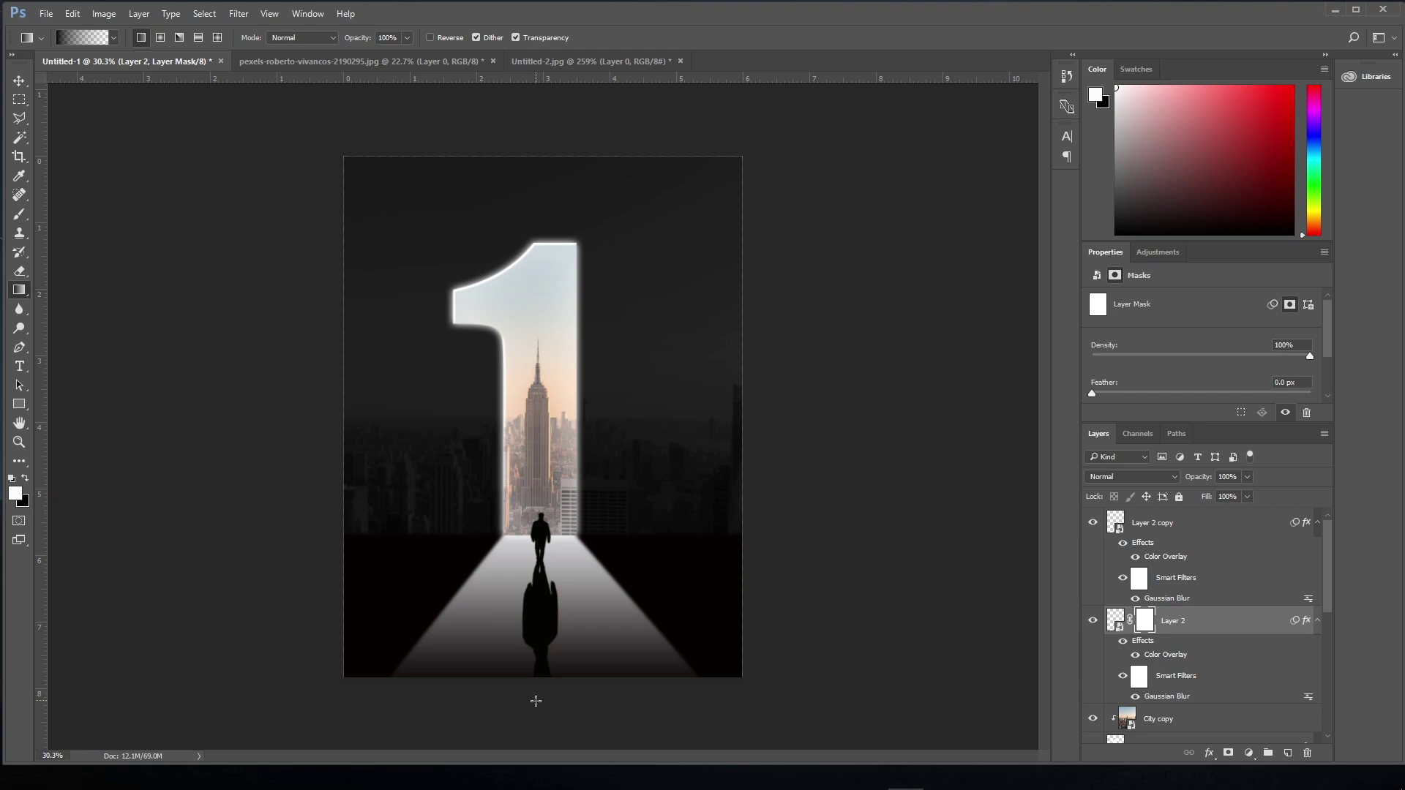
Drag the gradient on the mask until the reflection fades toward the bottom
{"action": "left_click_drag", "start_coordinate": [536, 701], "coordinate": [540, 462]}
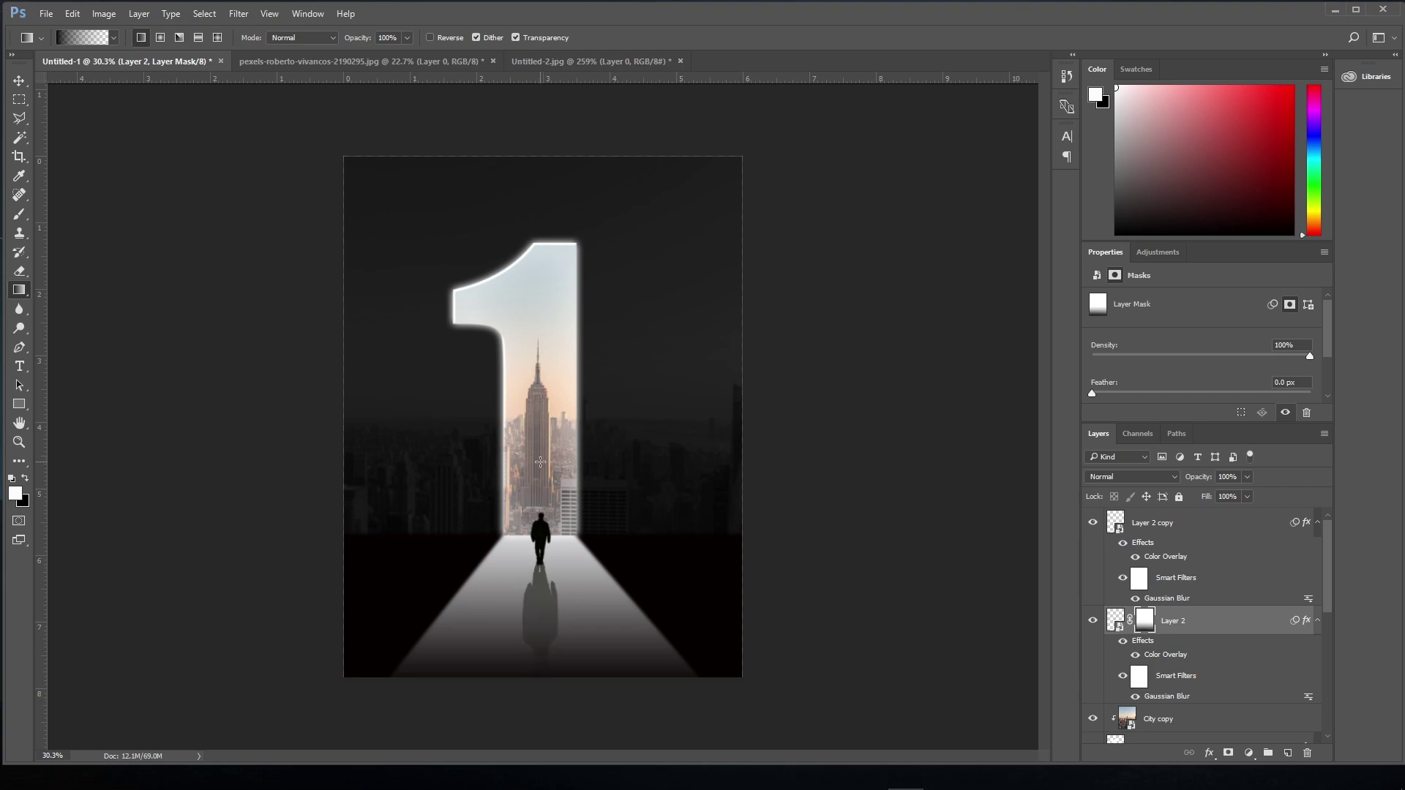
{"action": "key", "text": "ctrl+z"}
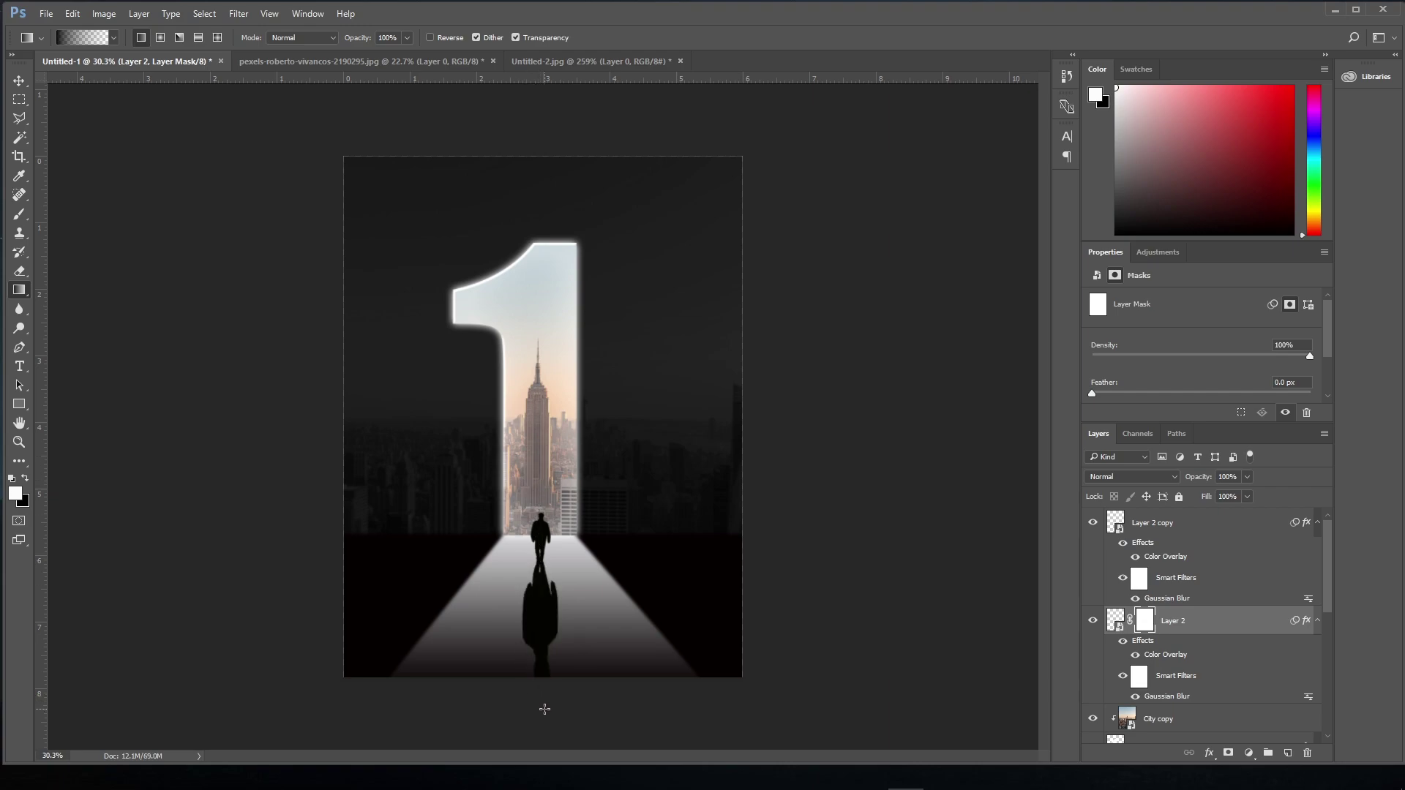
{"action": "left_click_drag", "start_coordinate": [545, 604], "coordinate": [541, 557]}
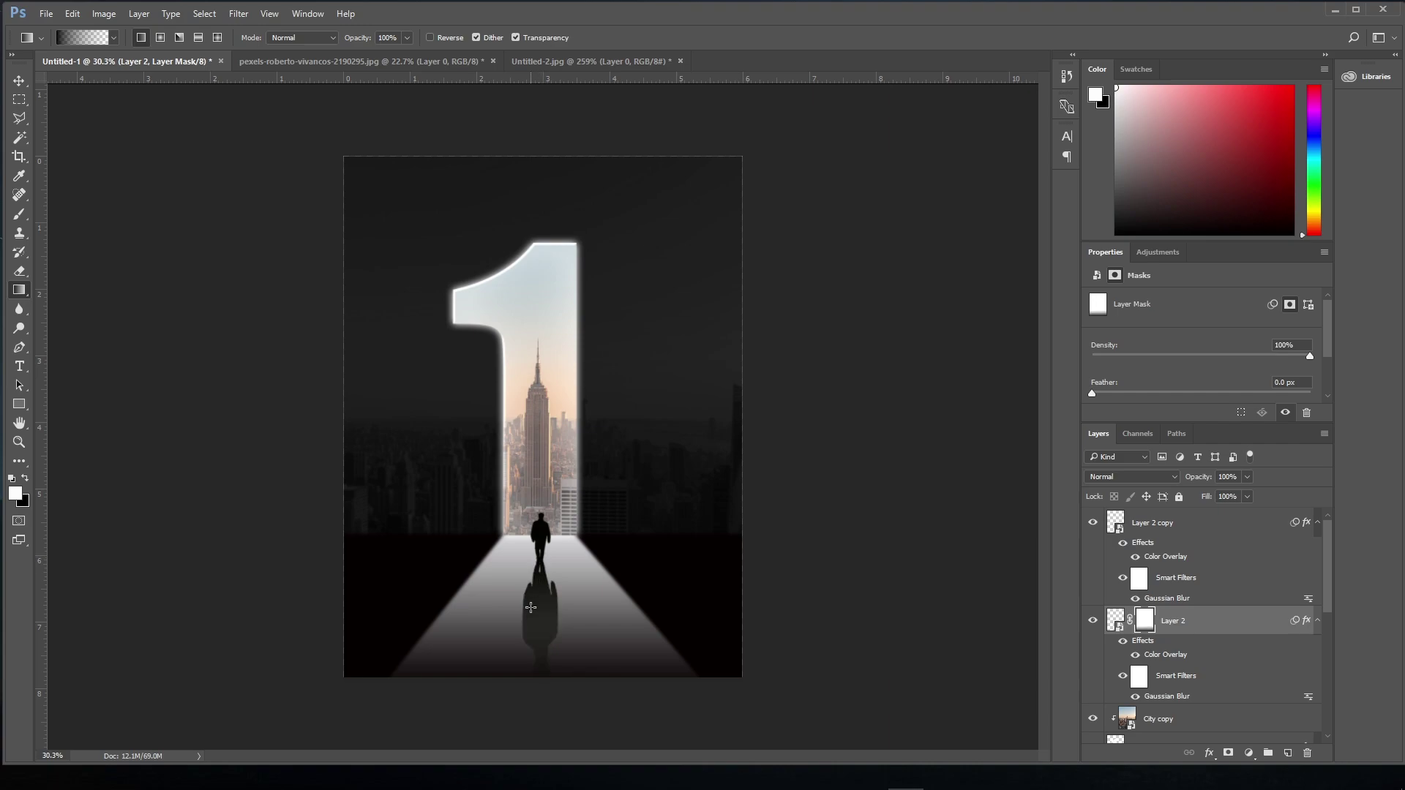
{"action": "key", "text": "ctrl+z"}
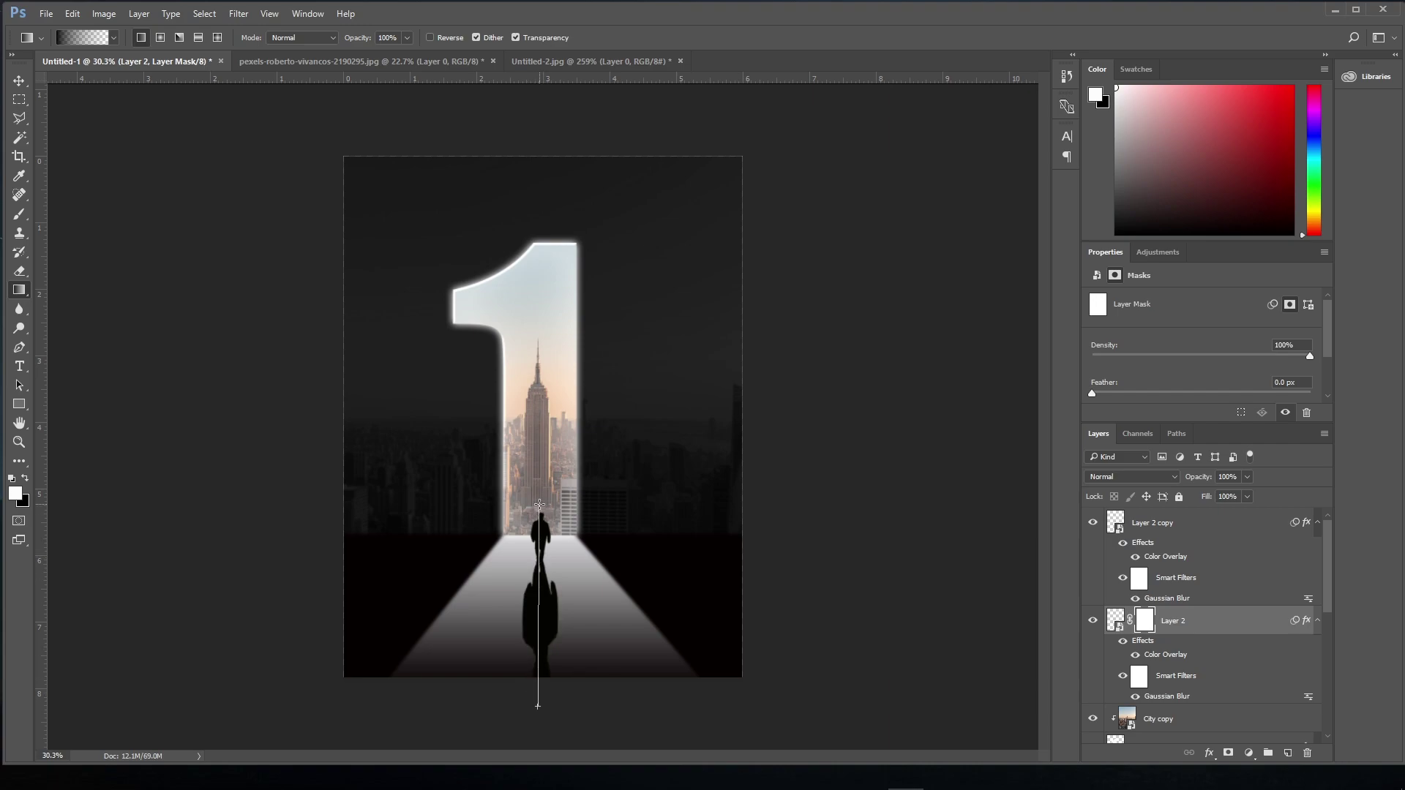
{"action": "left_click_drag", "start_coordinate": [540, 505], "coordinate": [540, 505]}
{"action": "left_click_drag", "start_coordinate": [542, 566], "coordinate": [542, 566]}
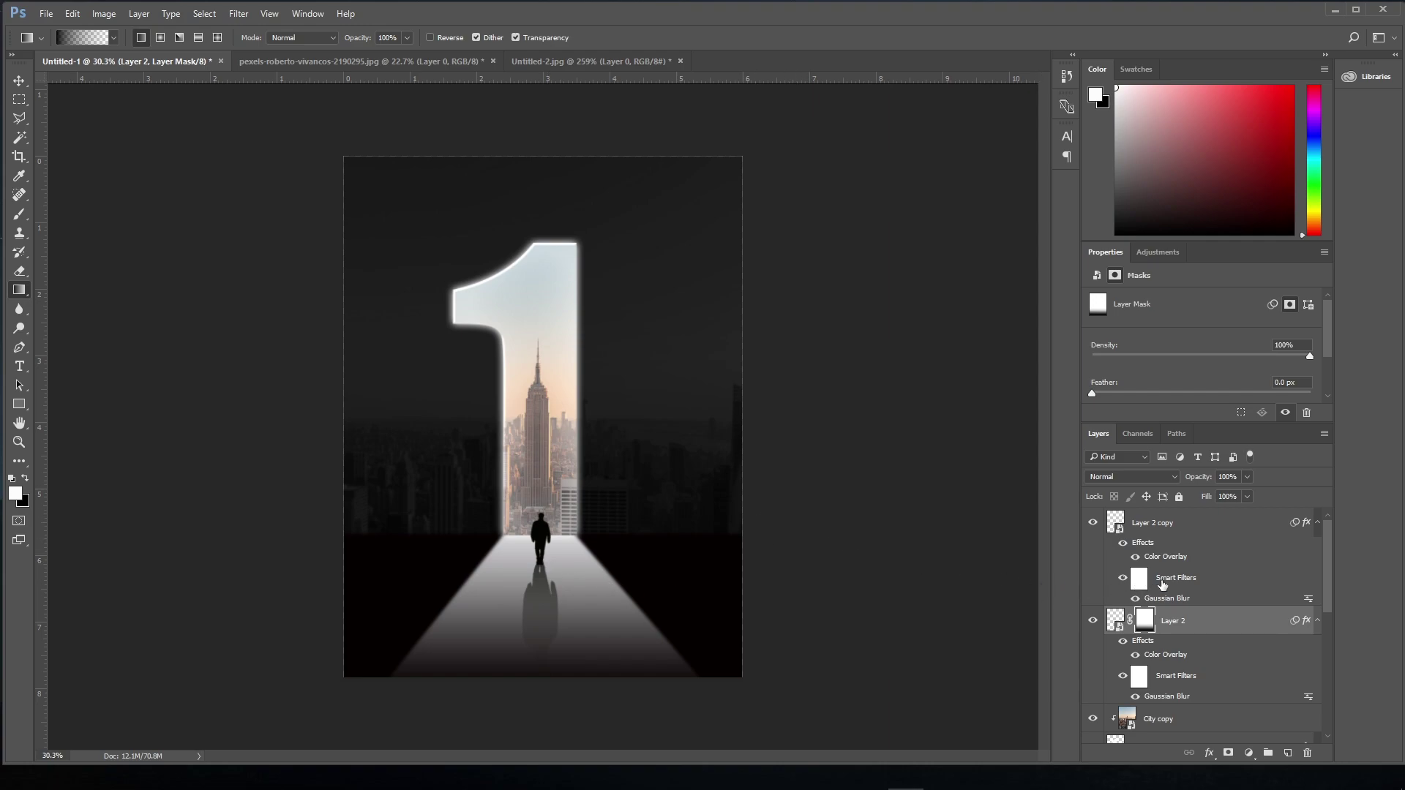
{"action": "left_click", "coordinate": [1176, 529]}
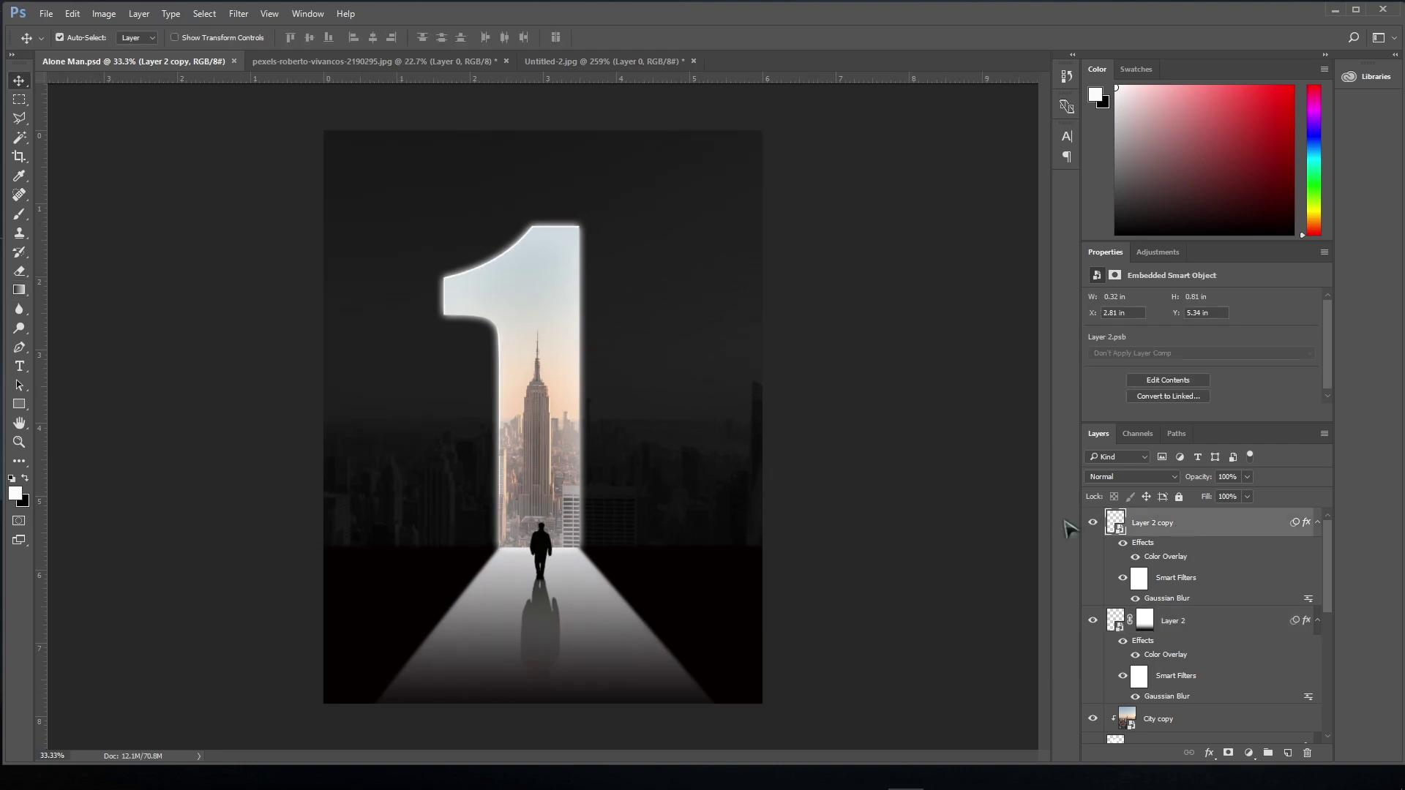
Type the title 'ALONE MAN' at 36 pt above the number 1
{"action": "left_click", "coordinate": [19, 366]}
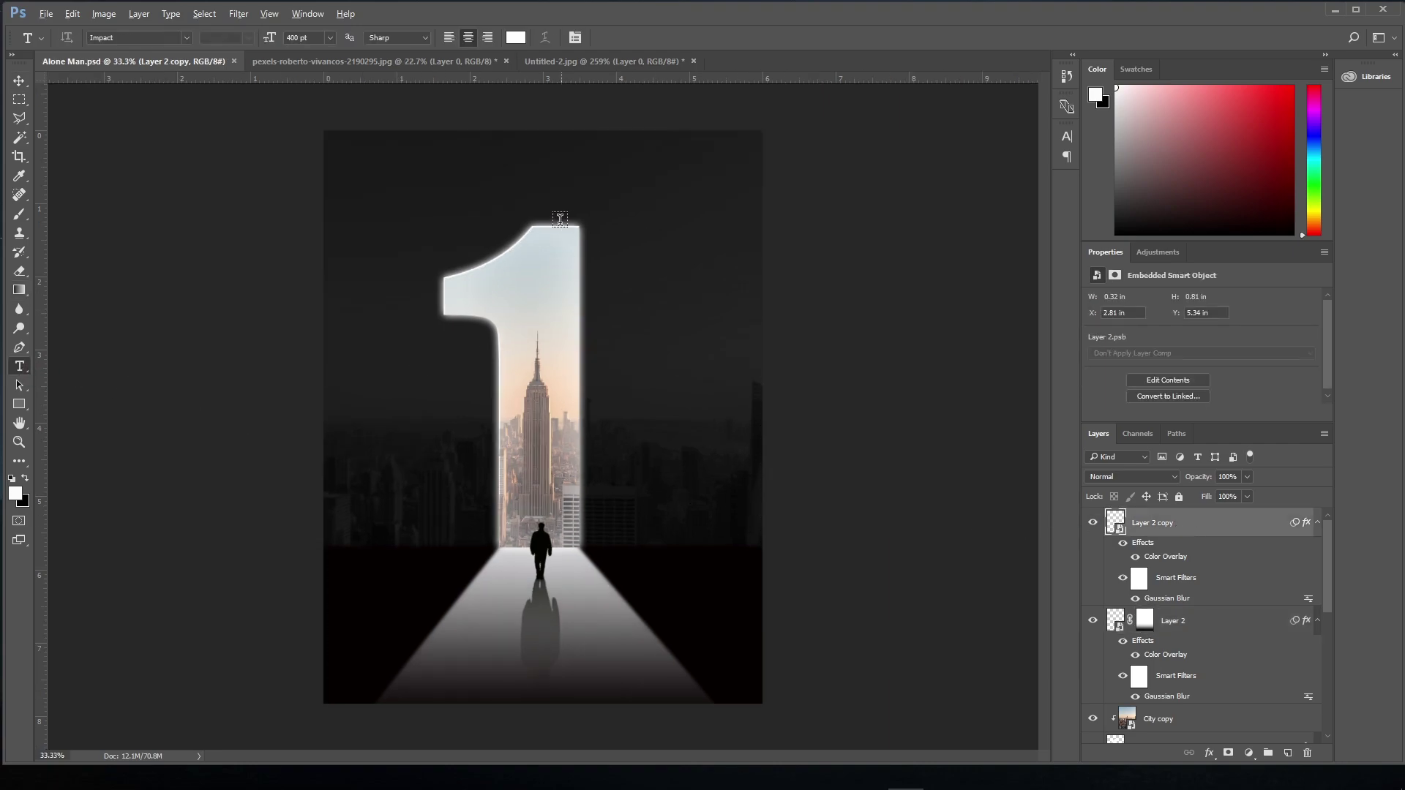
{"action": "scroll", "coordinate": [560, 219], "scroll_direction": "up", "scroll_amount": 1}
{"action": "left_click", "coordinate": [489, 155]}
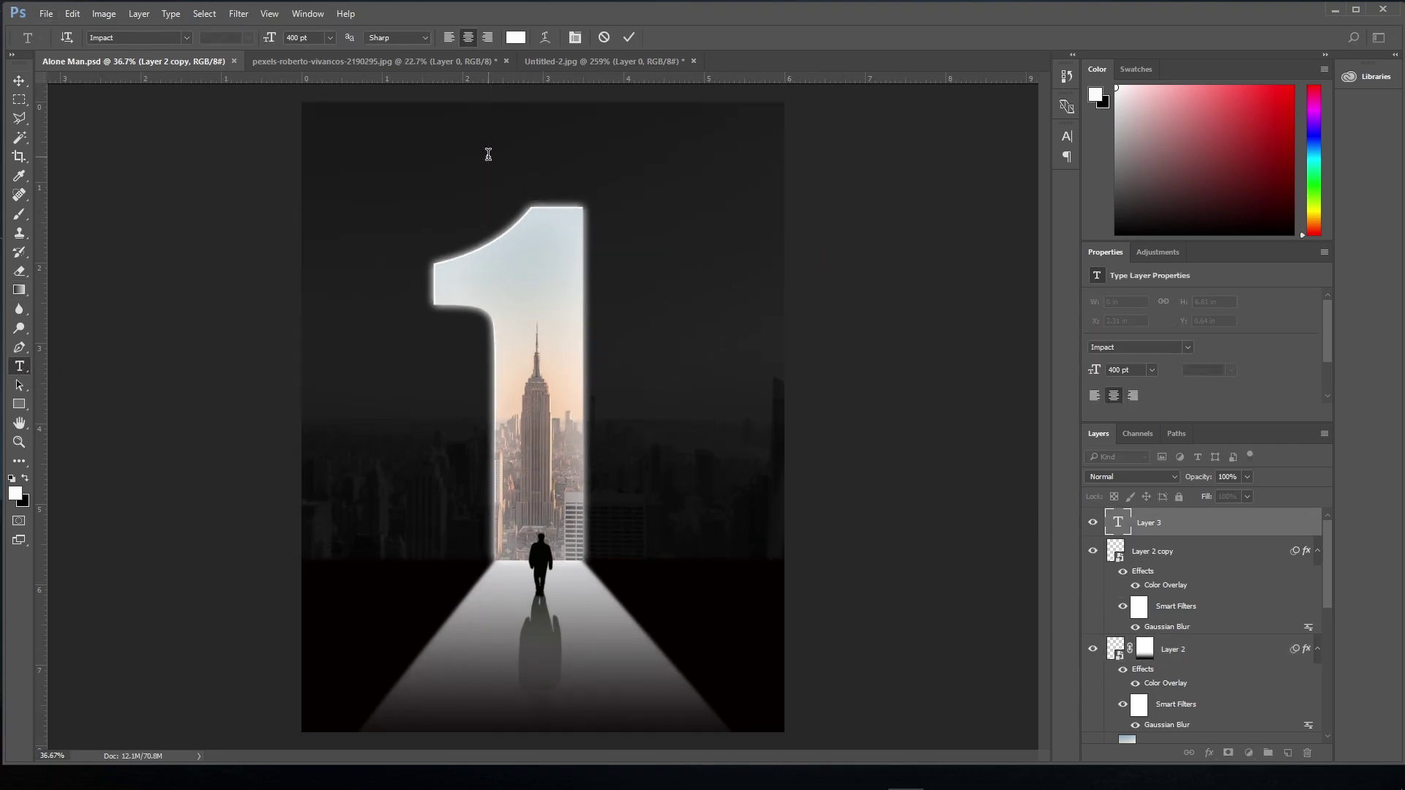
{"action": "left_click", "coordinate": [330, 37]}
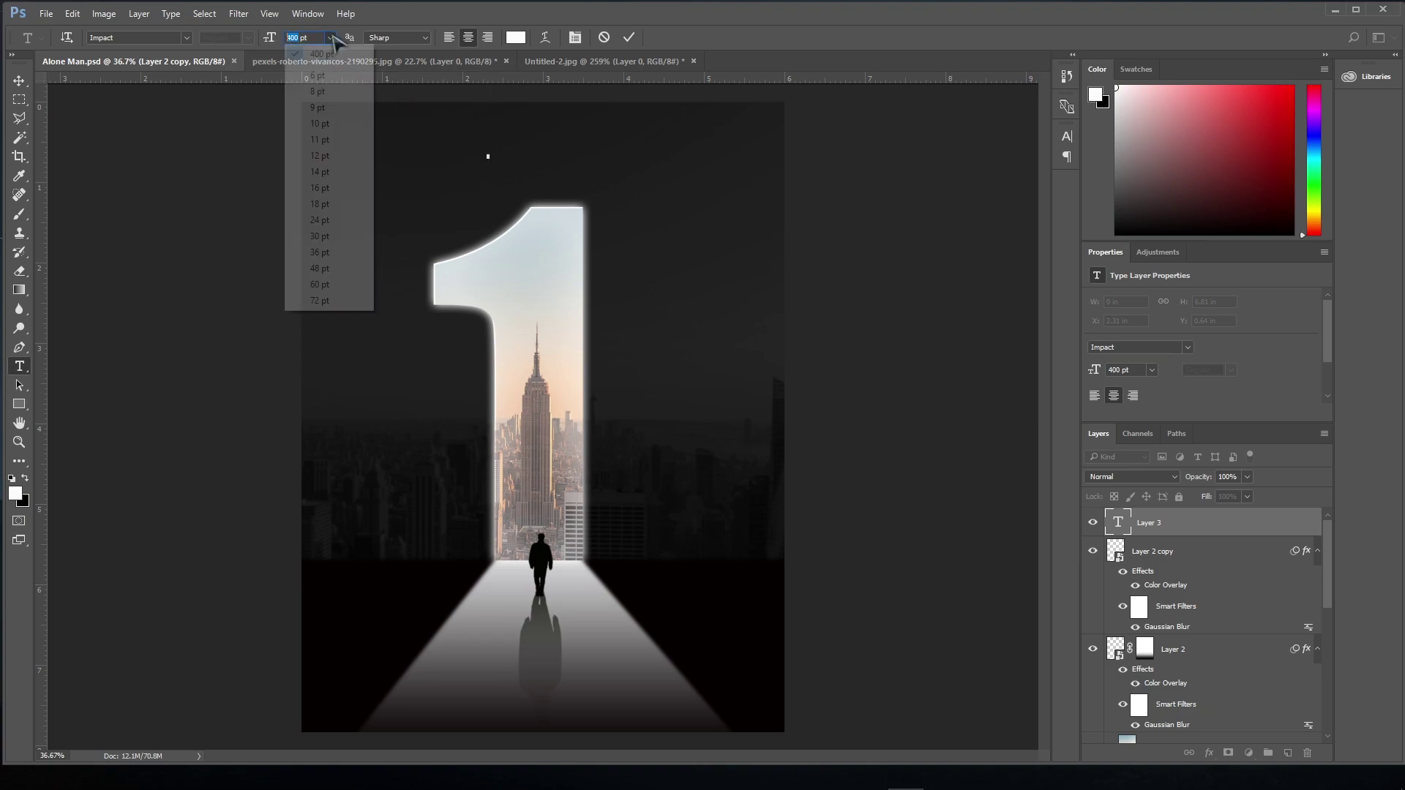
{"action": "left_click", "coordinate": [330, 261]}
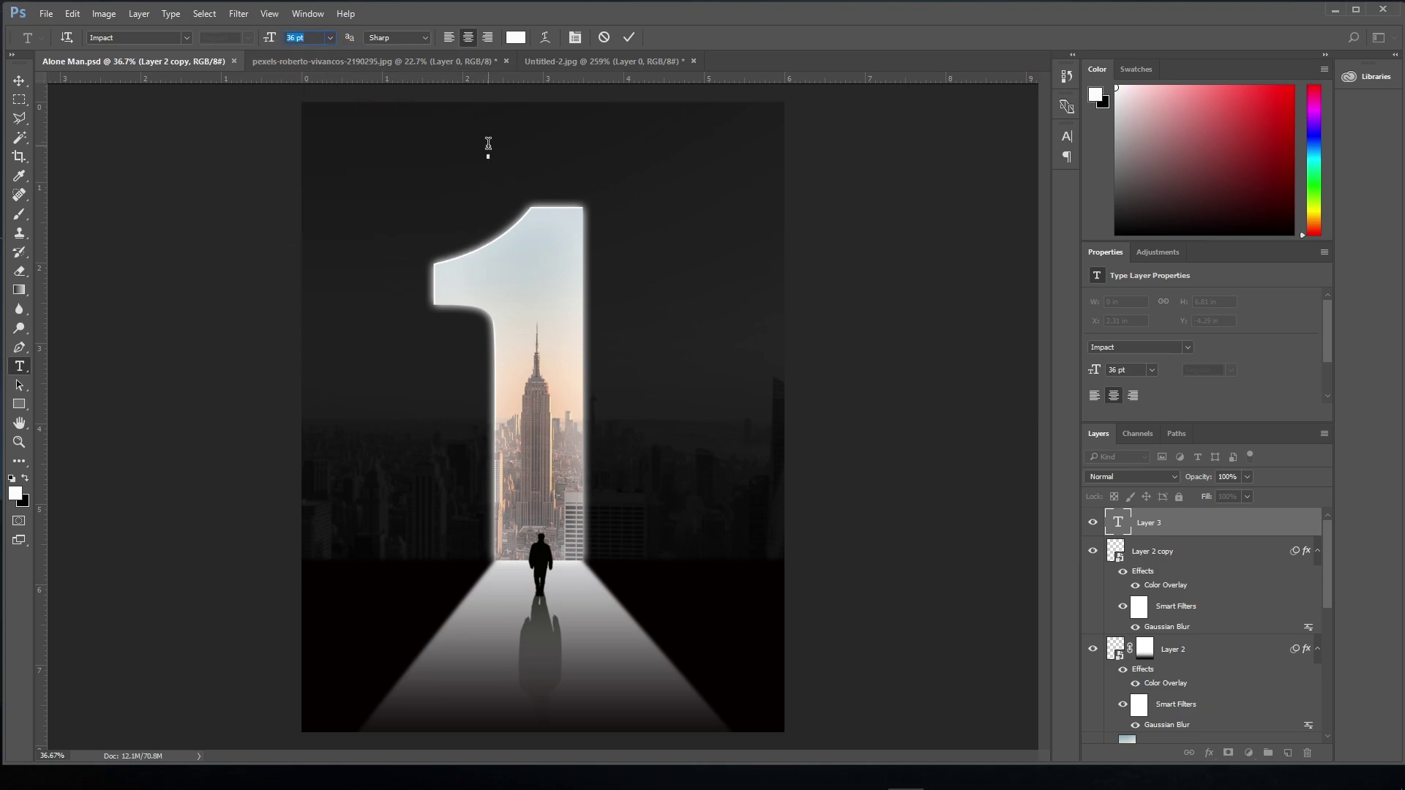
{"action": "type", "text": "AL"}
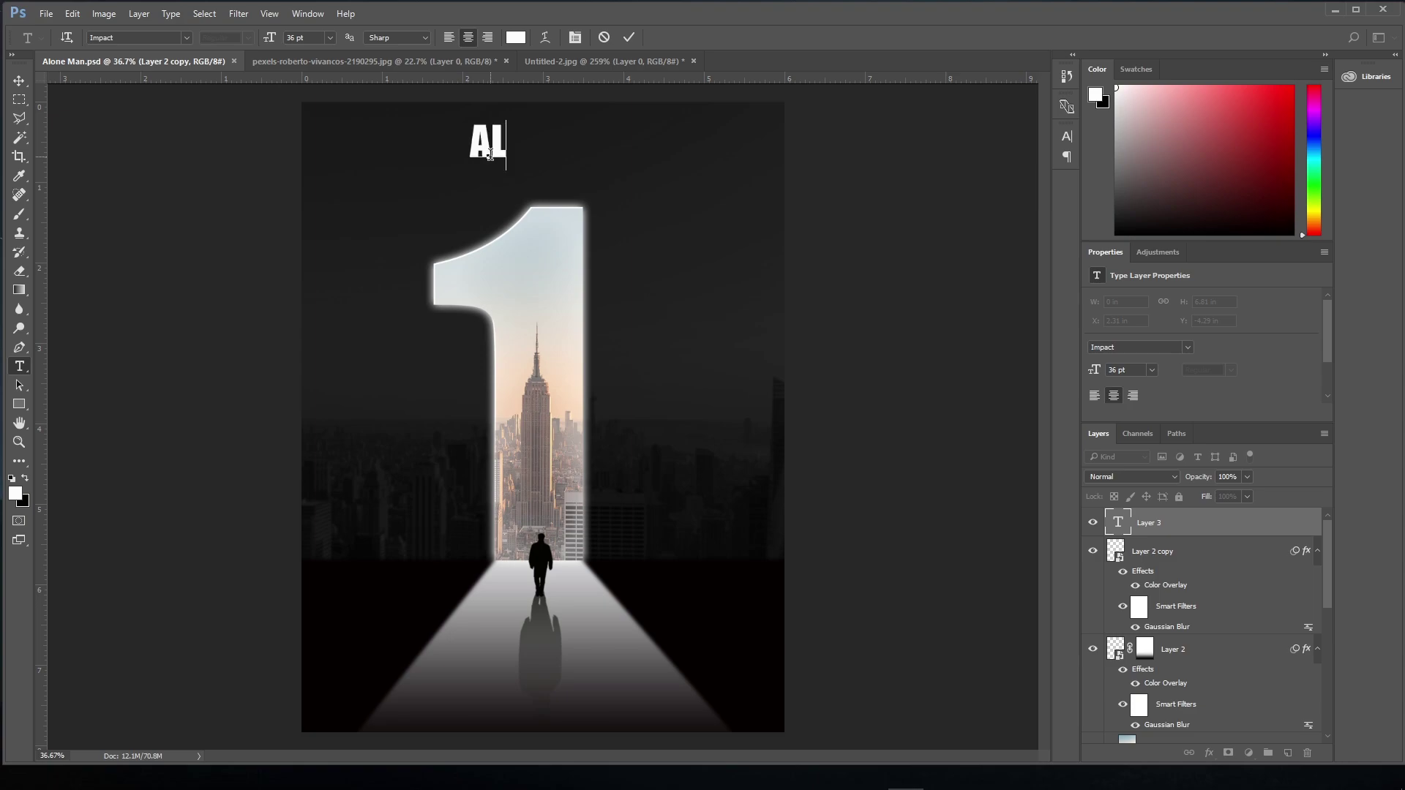
{"action": "type", "text": "ONE MAN"}
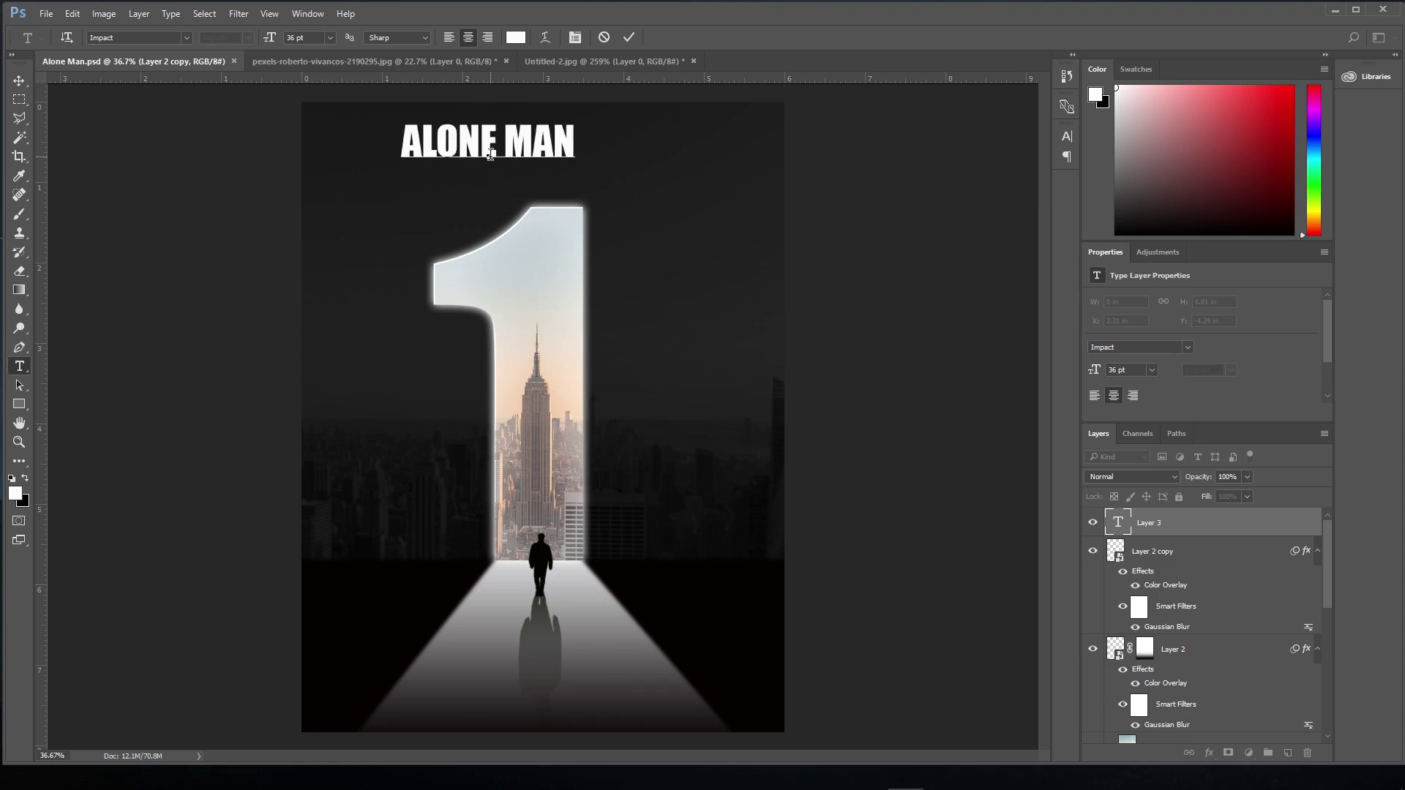
Set the ALONE MAN title in AgencyFB and centre it horizontally on the poster
{"action": "left_click_drag", "start_coordinate": [568, 143], "coordinate": [410, 143]}
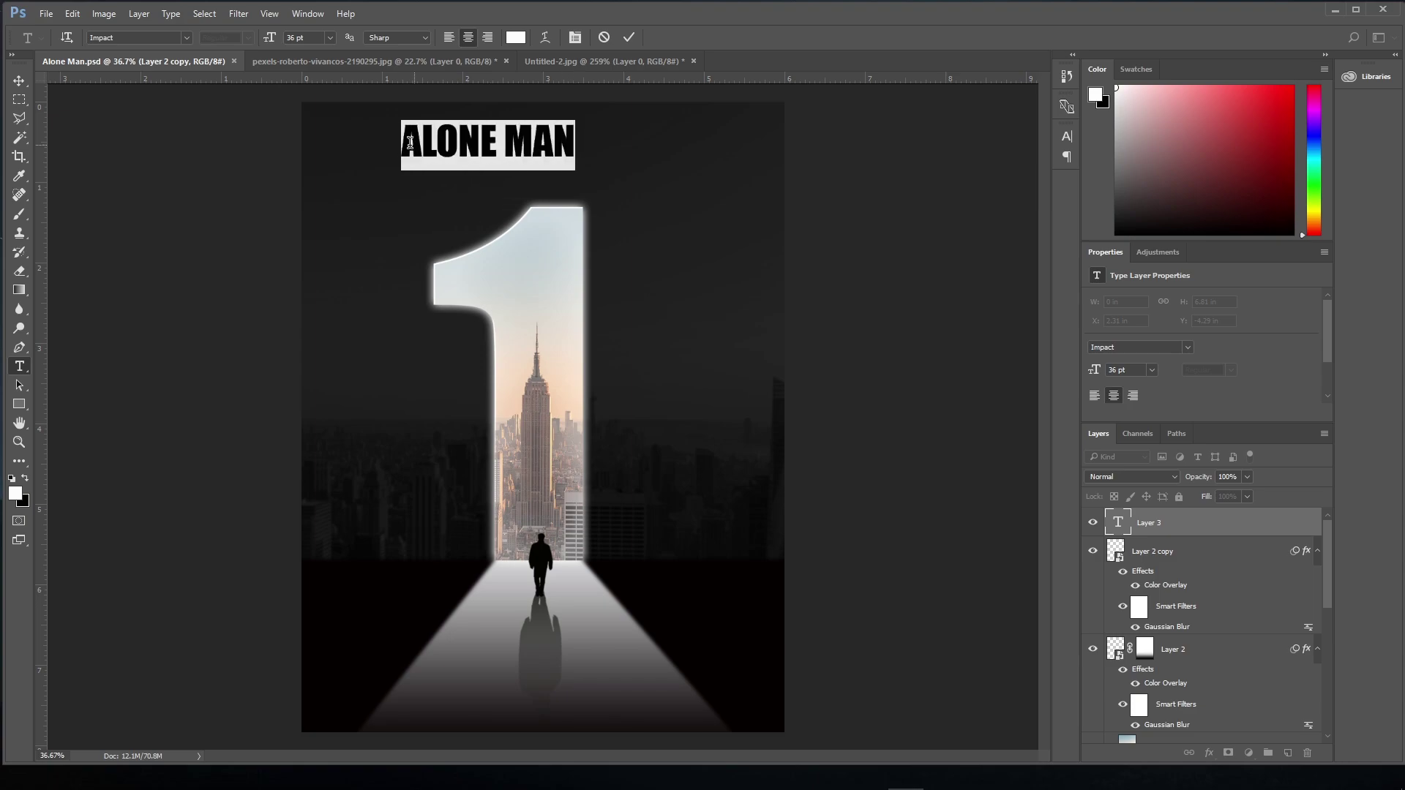
{"action": "left_click", "coordinate": [185, 38]}
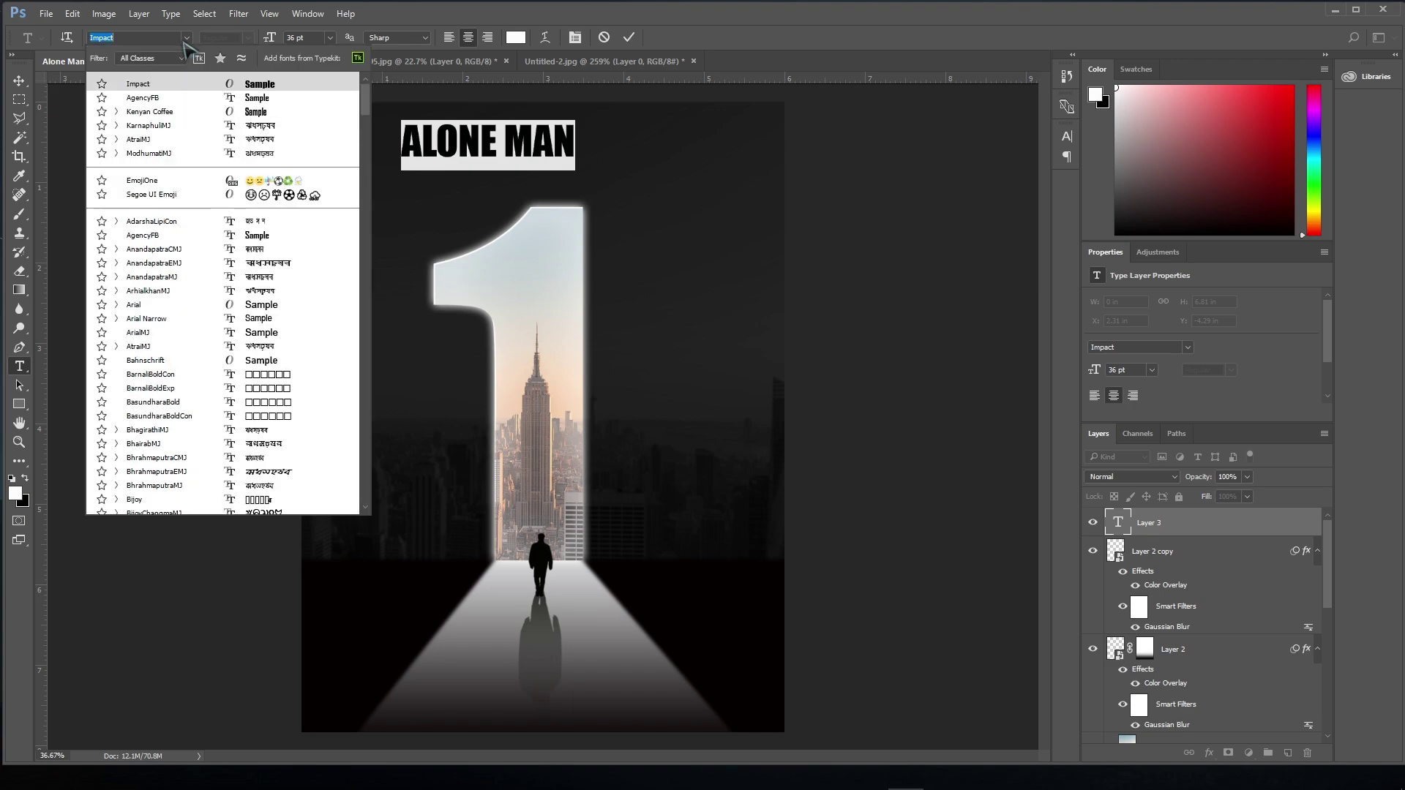
{"action": "left_click", "coordinate": [173, 98]}
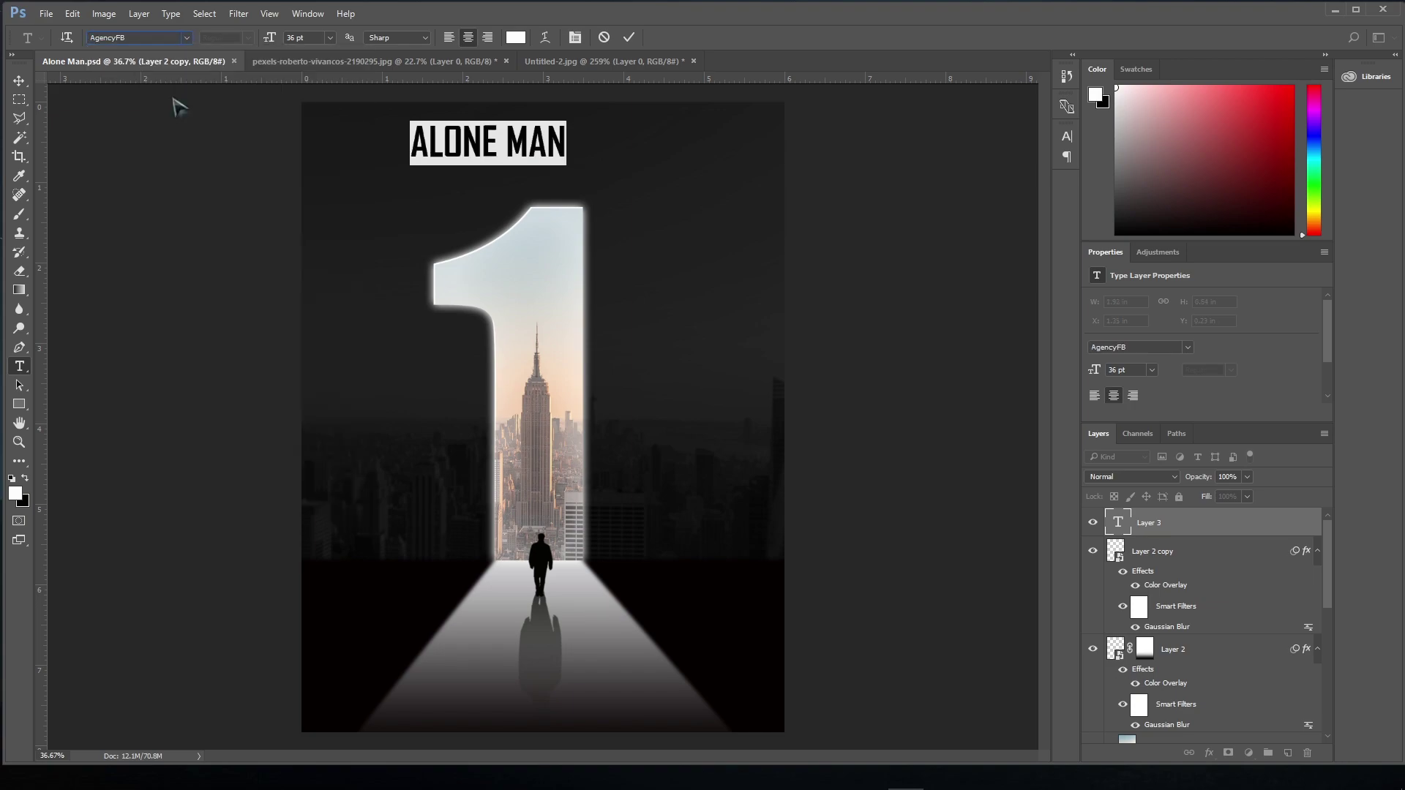
{"action": "left_click", "coordinate": [19, 80]}
{"action": "left_click_drag", "start_coordinate": [482, 152], "coordinate": [544, 150]}
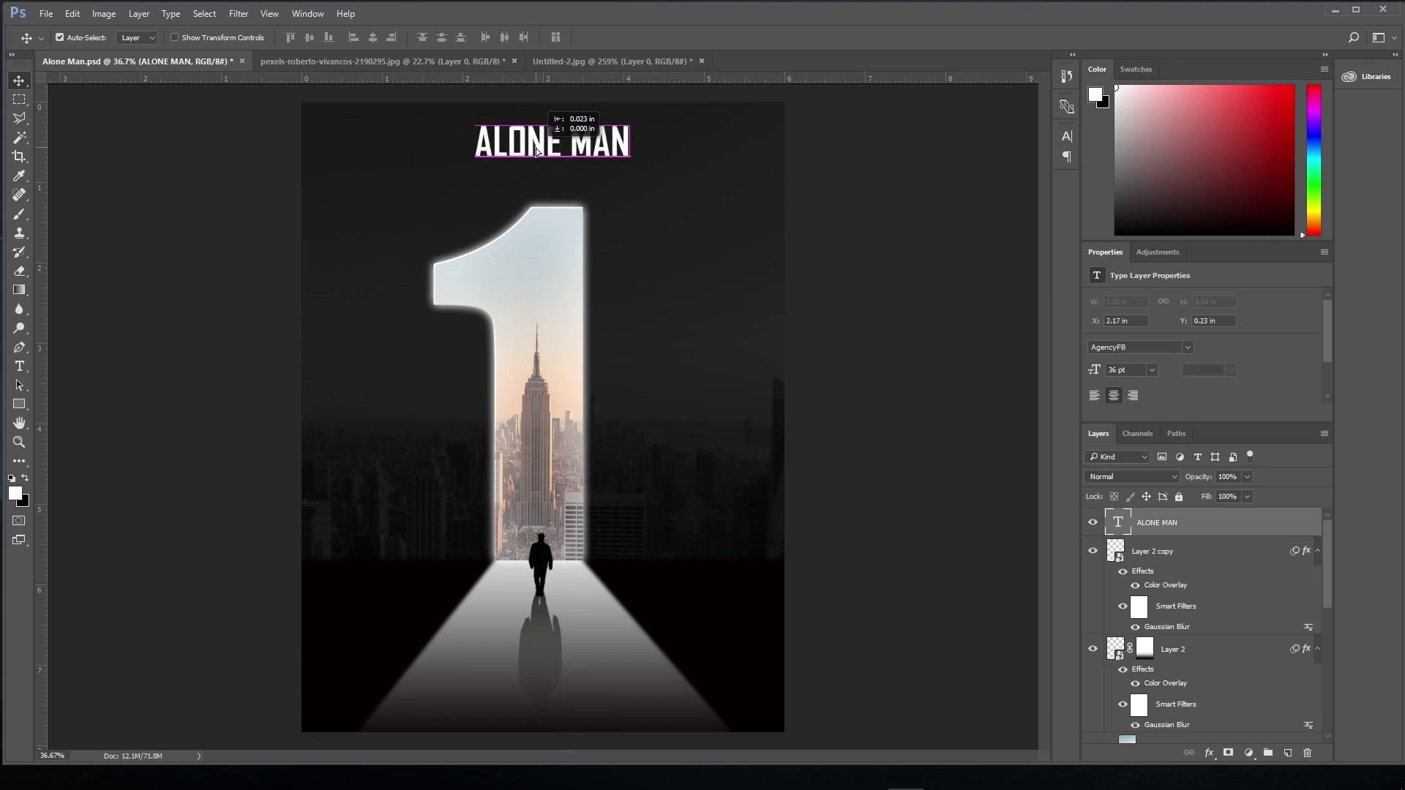
{"action": "left_click_drag", "start_coordinate": [543, 150], "coordinate": [537, 286]}
{"action": "scroll", "coordinate": [543, 161], "scroll_direction": "up", "scroll_amount": 3, "text": "alt"}
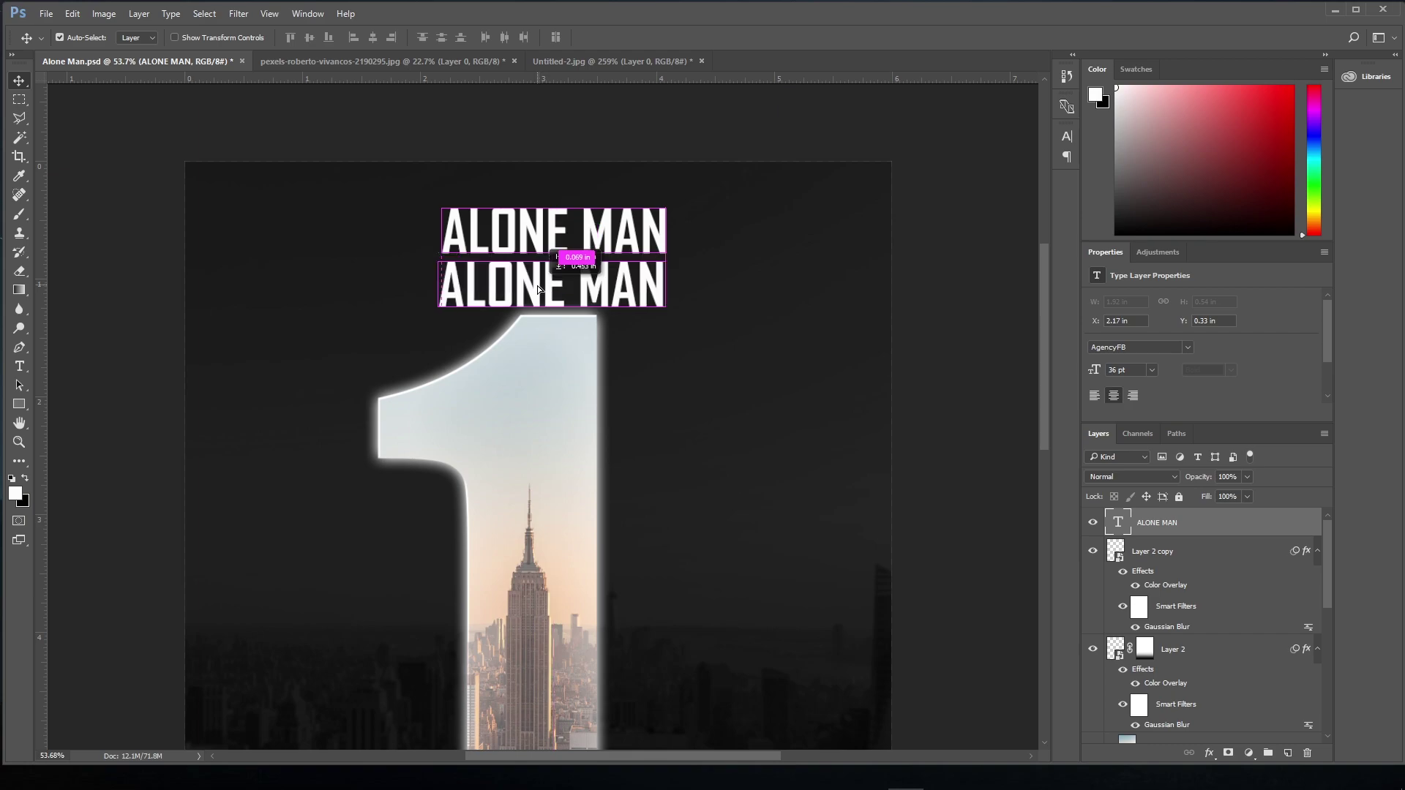
Retype the second ALONE MAN line as 'PHOTOSHOP TUTORIAL' at 12 pt
{"action": "left_click", "coordinate": [19, 366]}
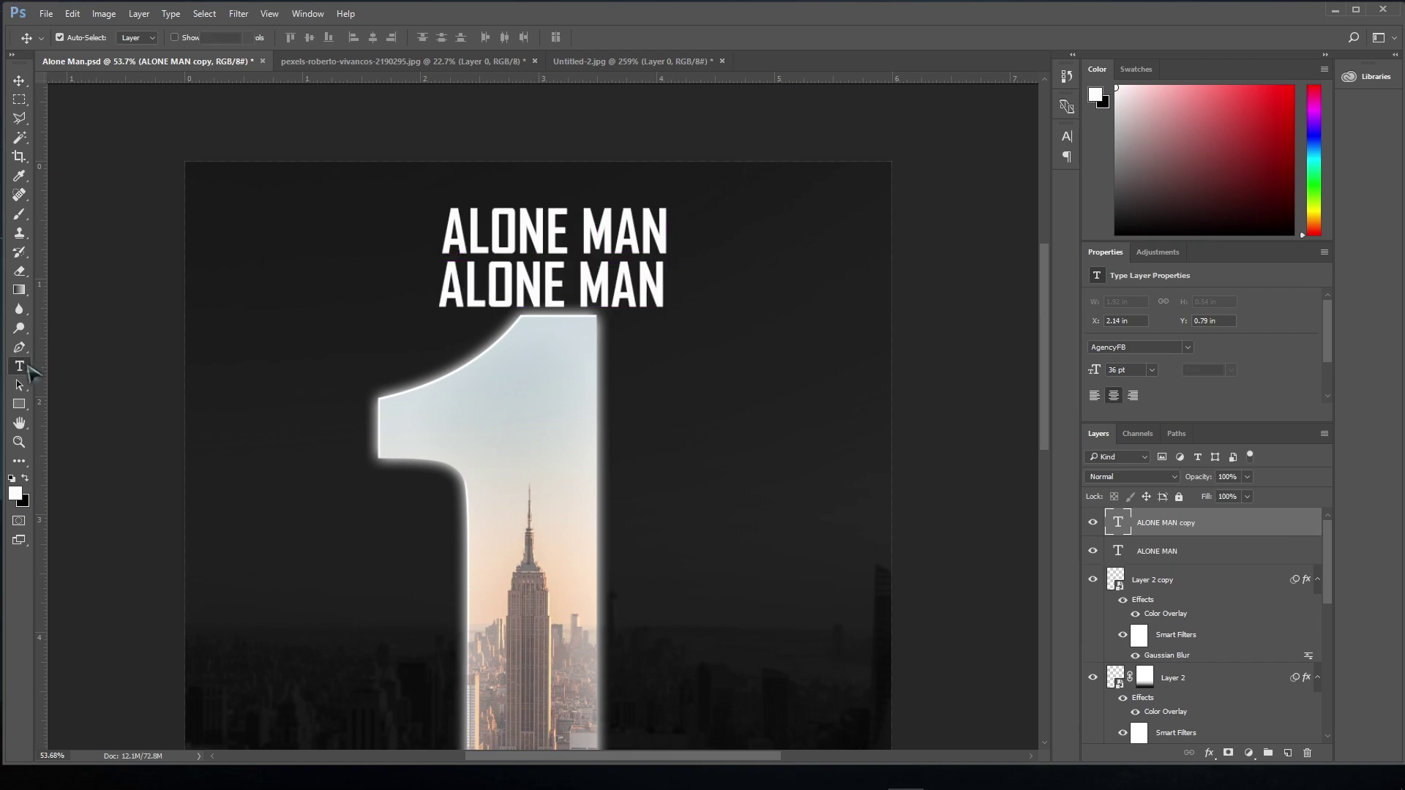
{"action": "left_click_drag", "start_coordinate": [662, 282], "coordinate": [448, 280]}
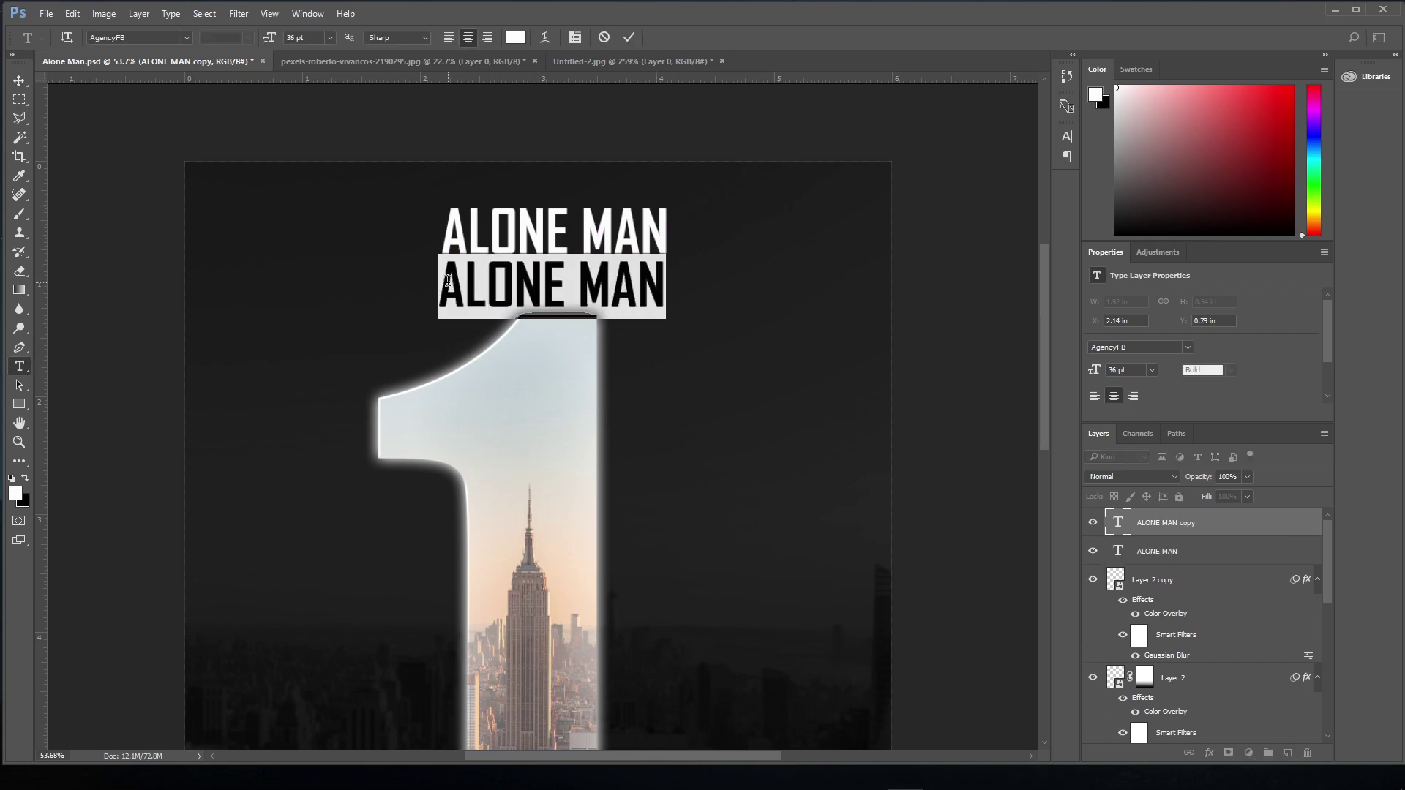
{"action": "type", "text": "PHOTO"}
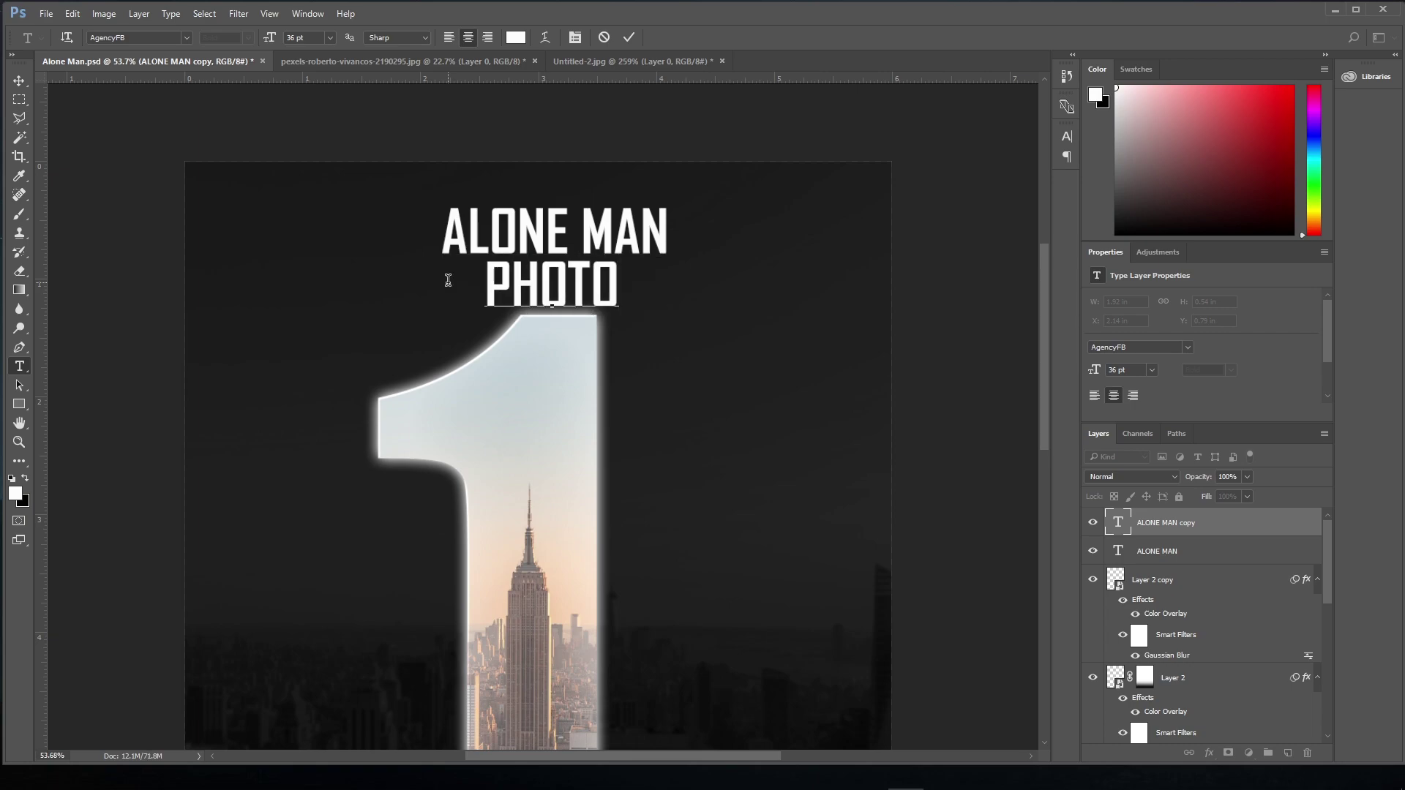
{"action": "type", "text": "SHOP T"}
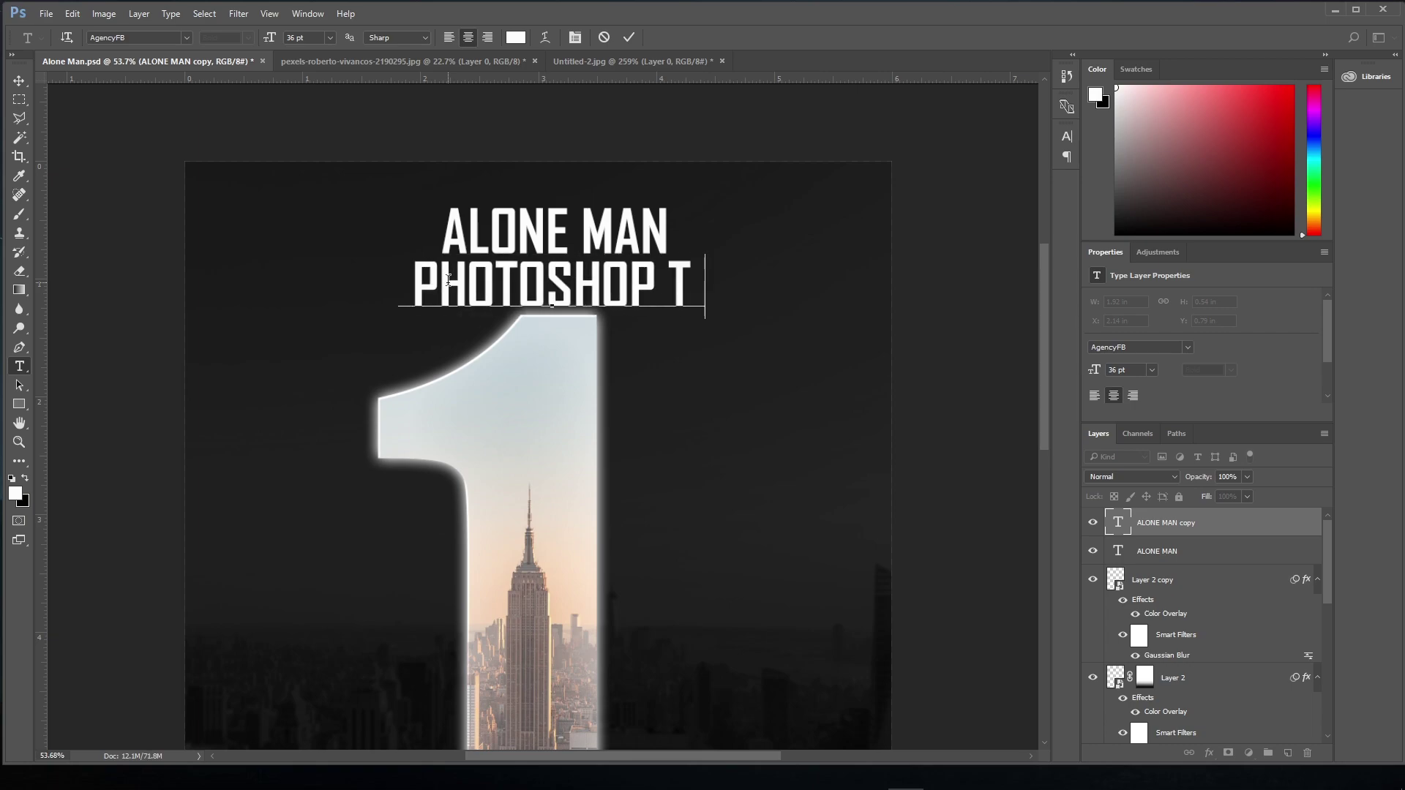
{"action": "type", "text": "UTORIAL"}
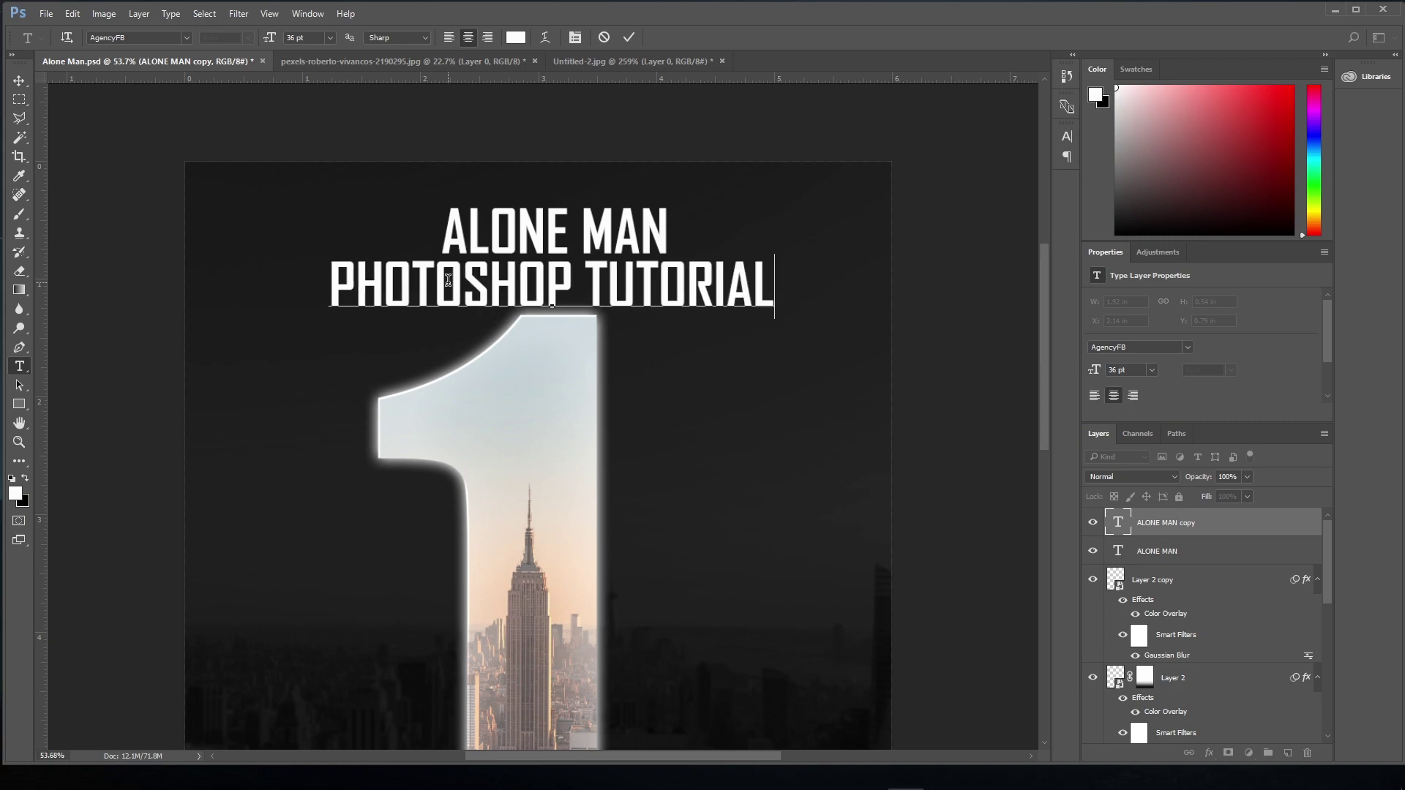
{"action": "left_click_drag", "start_coordinate": [344, 289], "coordinate": [865, 284]}
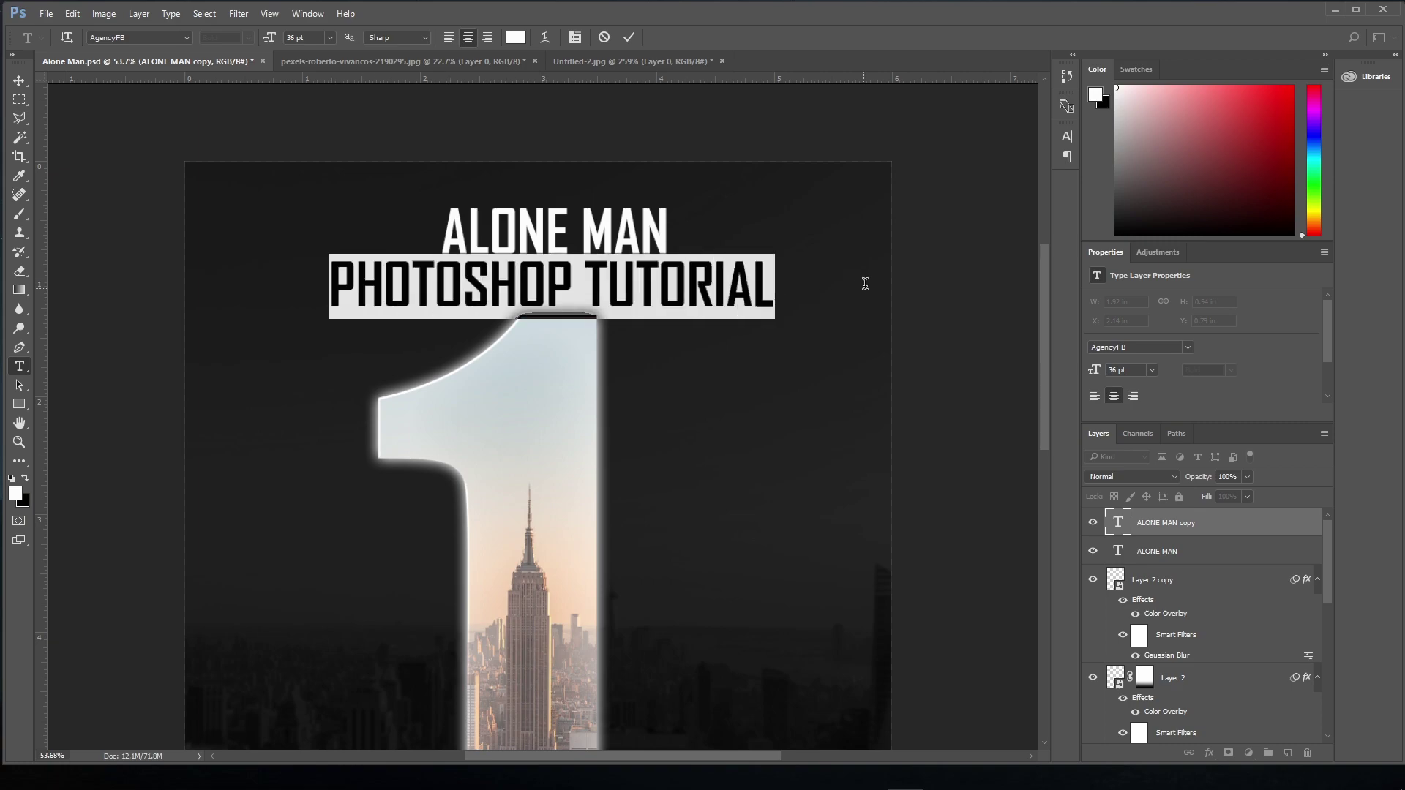
{"action": "left_click", "coordinate": [330, 38]}
{"action": "left_click", "coordinate": [328, 156]}
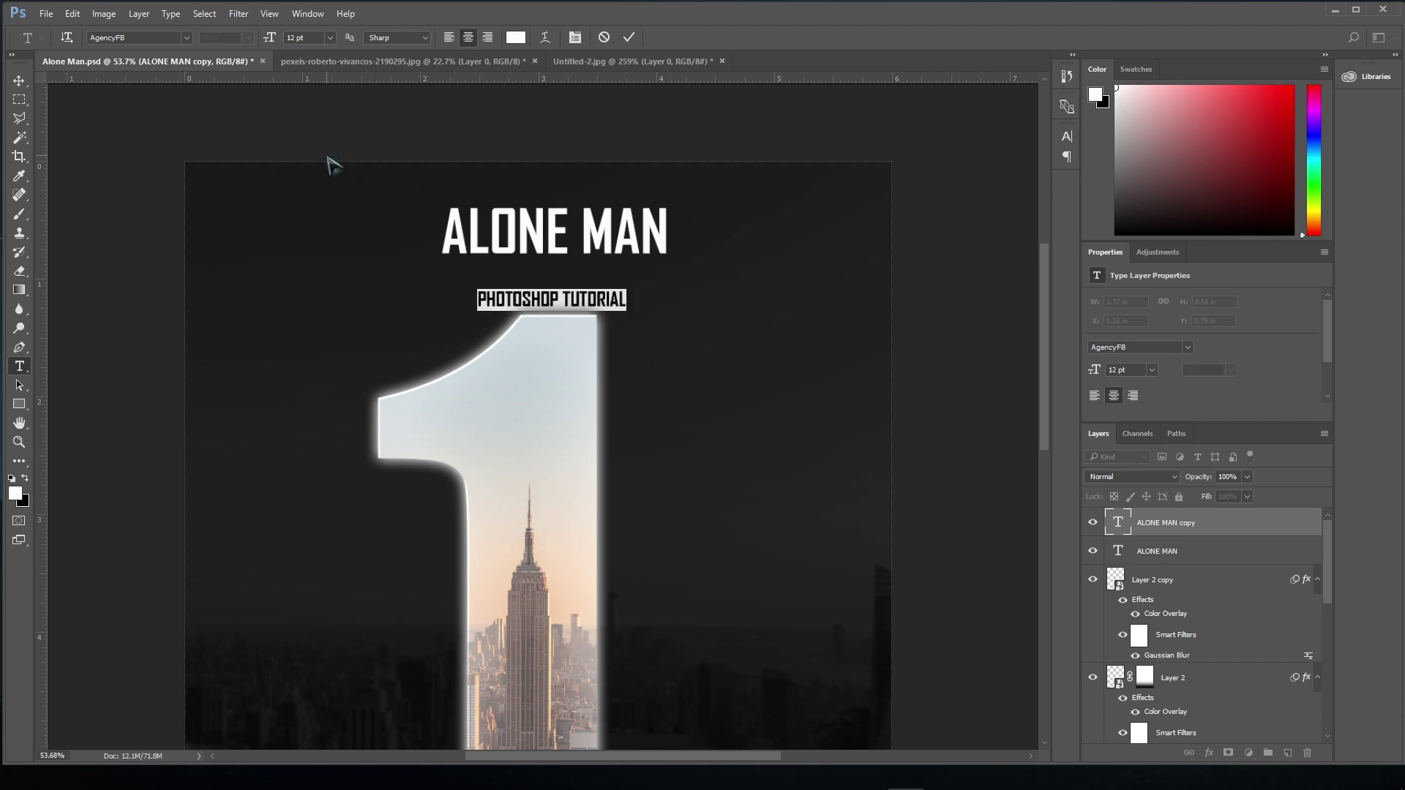
{"action": "left_click", "coordinate": [629, 37]}
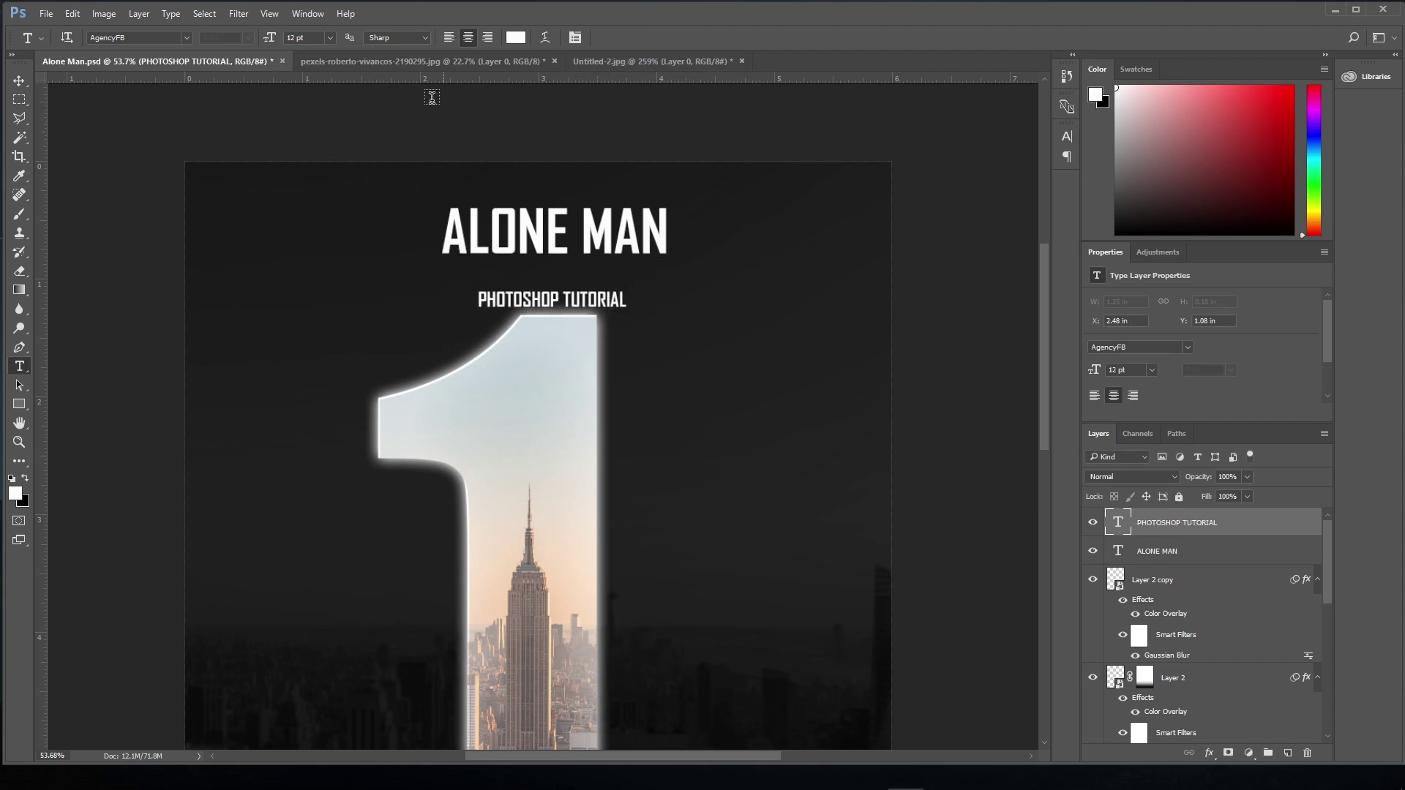
Centre PHOTOSHOP TUTORIAL just under ALONE MAN and drag a copy to the poster bottom
{"action": "left_click", "coordinate": [20, 81]}
{"action": "left_click_drag", "start_coordinate": [544, 304], "coordinate": [541, 287]}
{"action": "scroll", "coordinate": [537, 287], "scroll_direction": "down", "scroll_amount": 3}
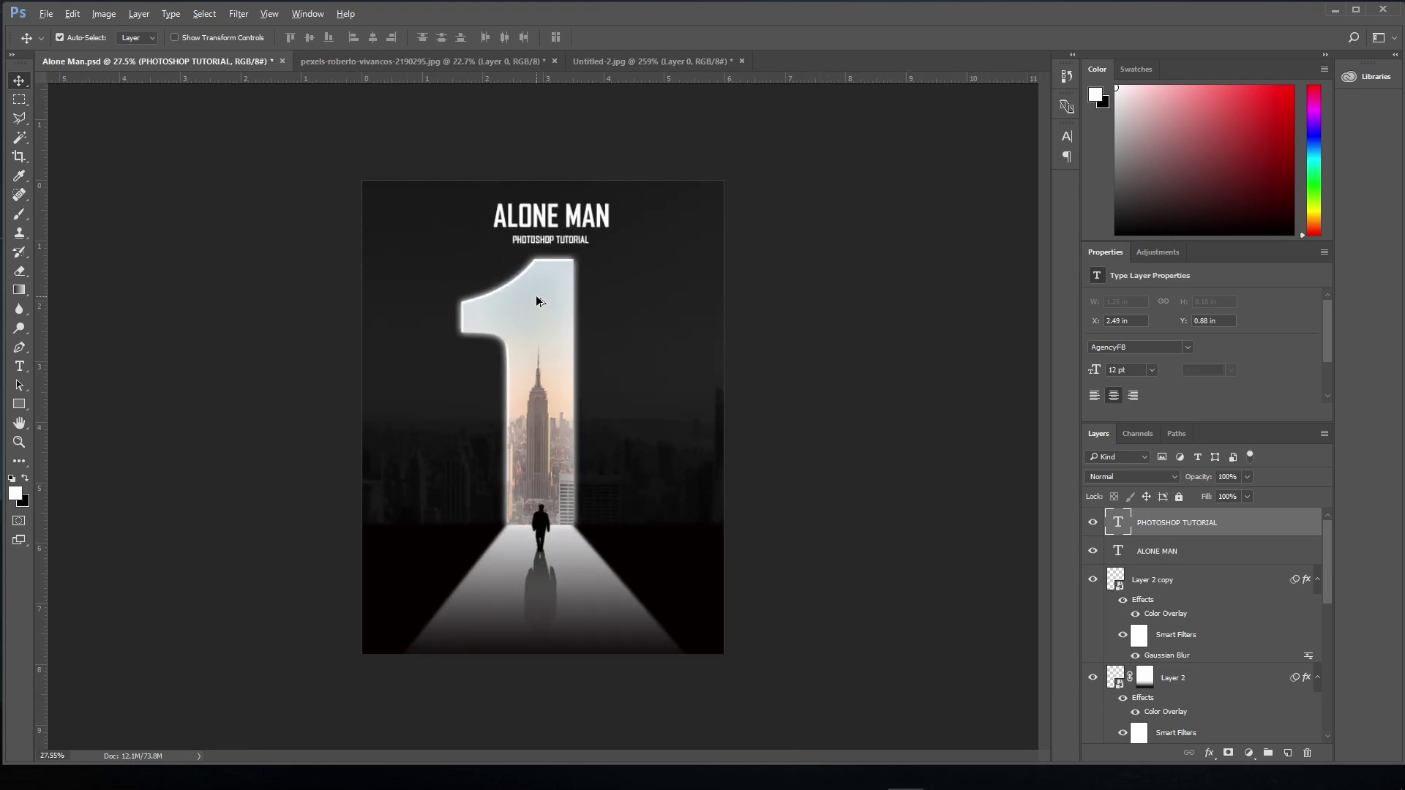
{"action": "scroll", "coordinate": [549, 242], "scroll_direction": "up", "scroll_amount": 1}
{"action": "scroll", "coordinate": [555, 198], "scroll_direction": "up", "scroll_amount": 1}
{"action": "scroll", "coordinate": [556, 198], "scroll_direction": "up", "scroll_amount": 1}
{"action": "scroll", "coordinate": [546, 242], "scroll_direction": "up", "scroll_amount": 1}
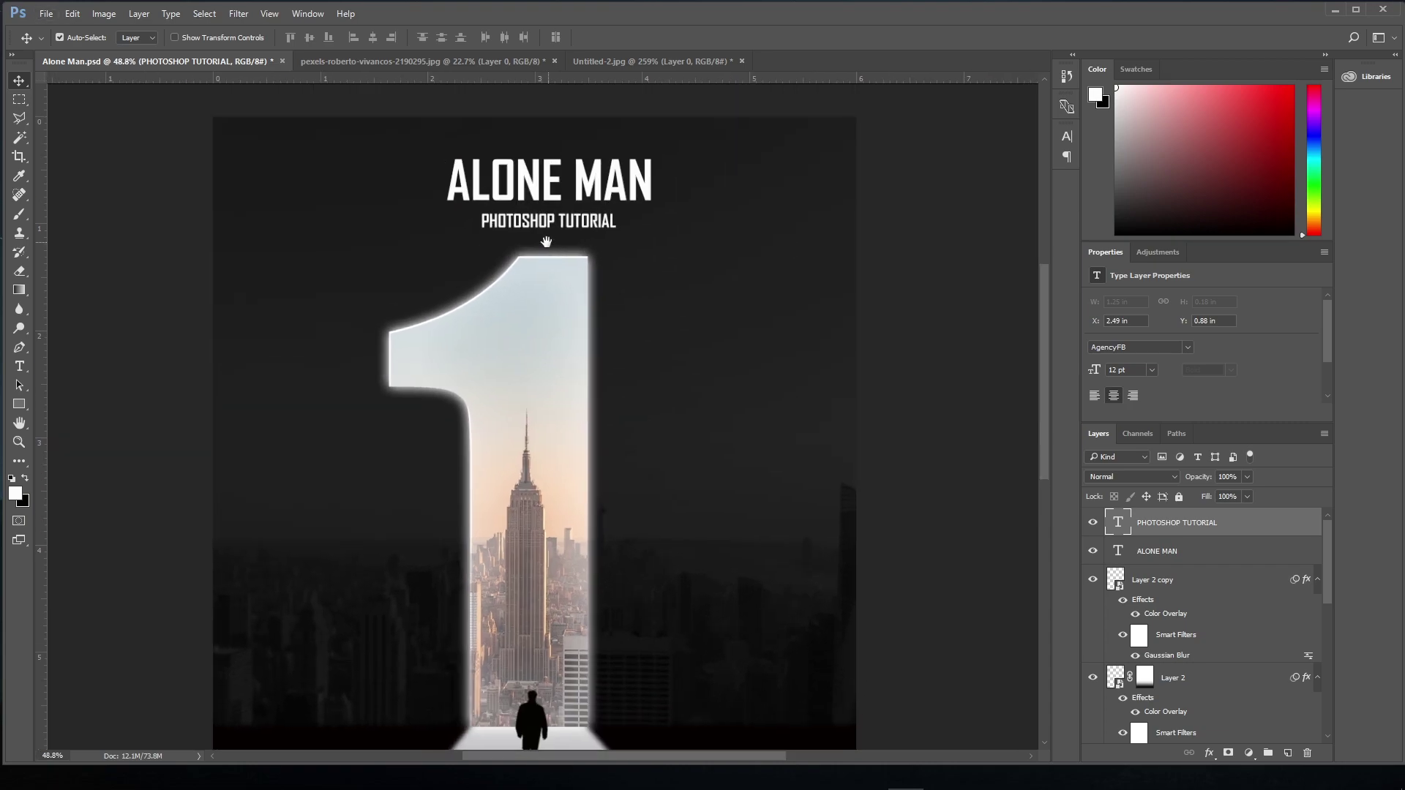
{"action": "left_click_drag", "start_coordinate": [541, 227], "coordinate": [547, 228]}
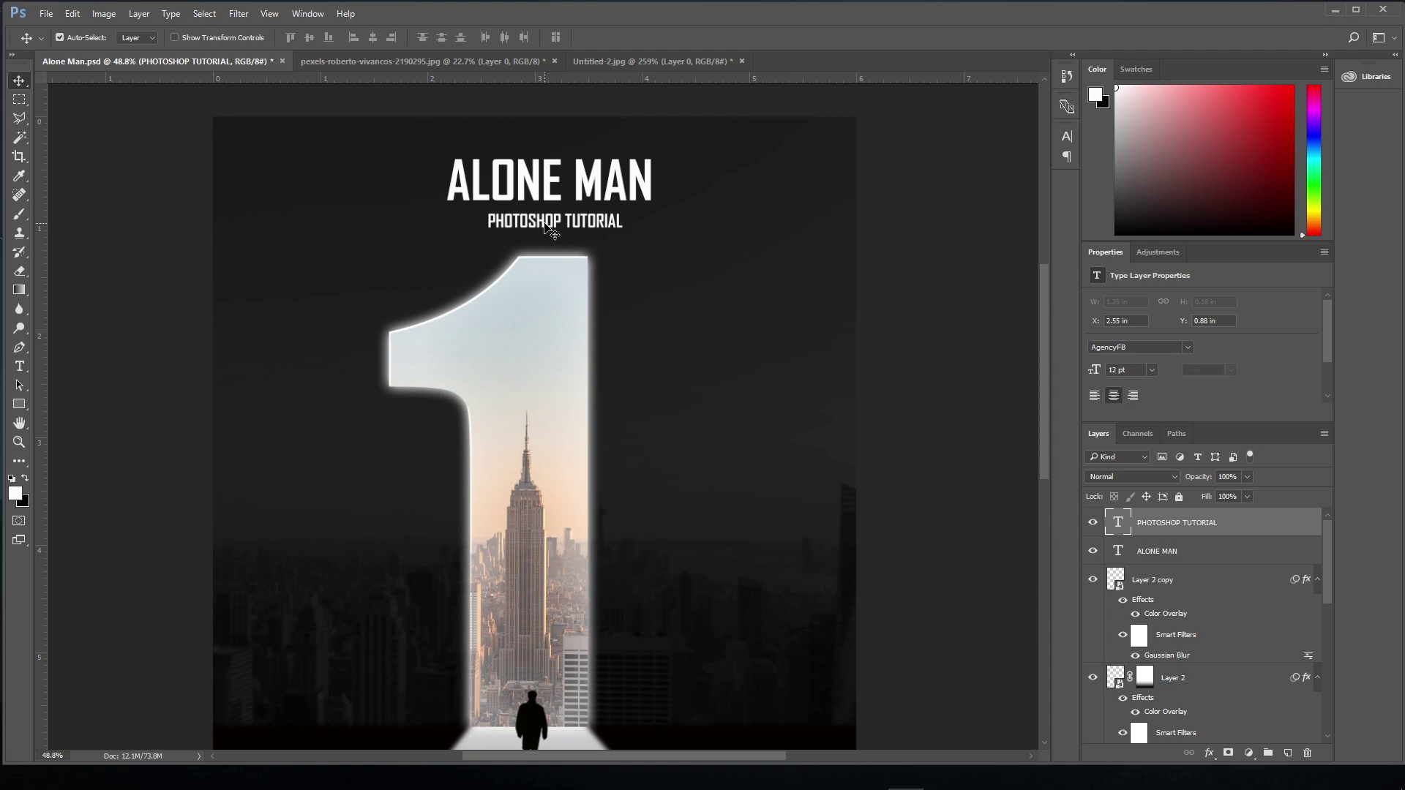
{"action": "scroll", "coordinate": [549, 228], "scroll_direction": "down", "scroll_amount": 5}
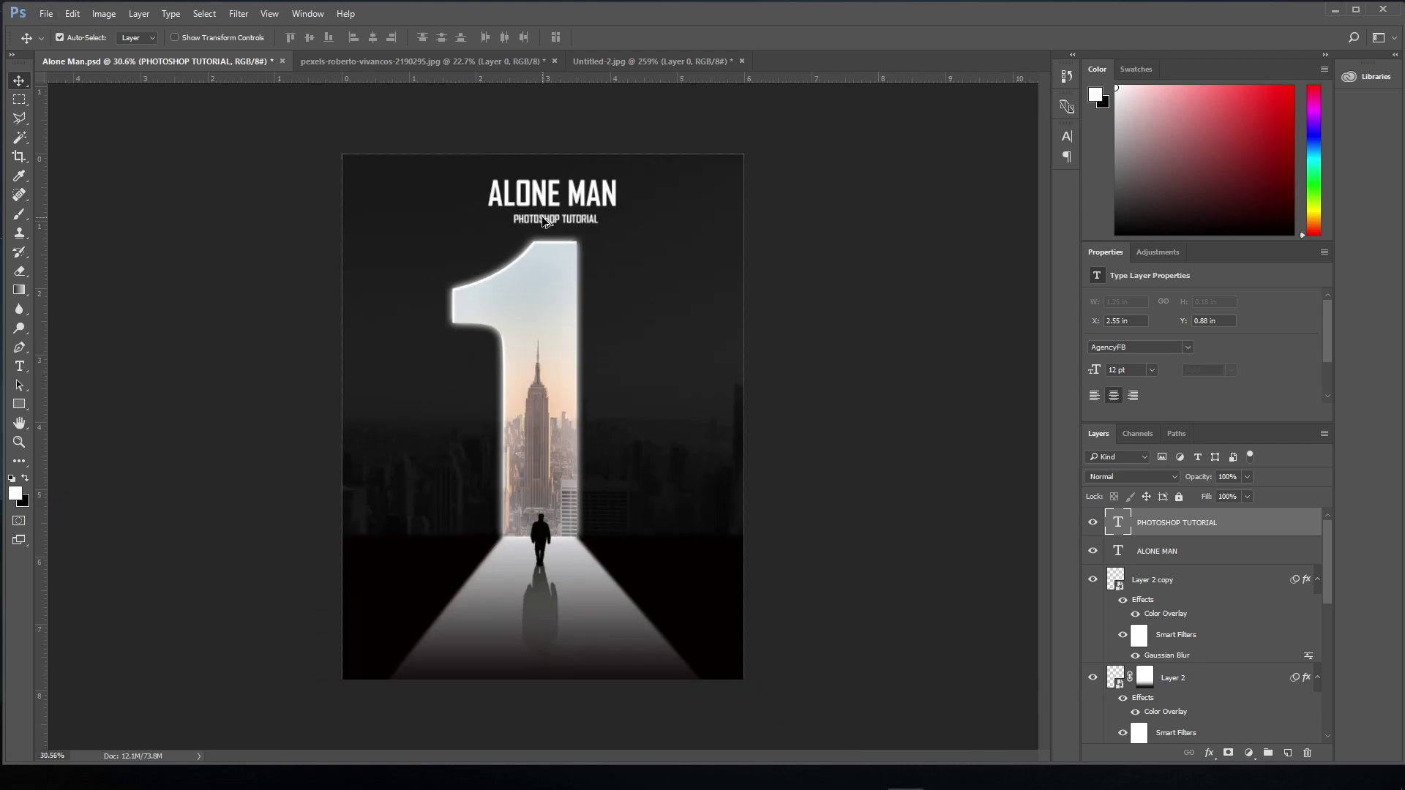
{"action": "left_click_drag", "start_coordinate": [544, 220], "coordinate": [548, 654]}
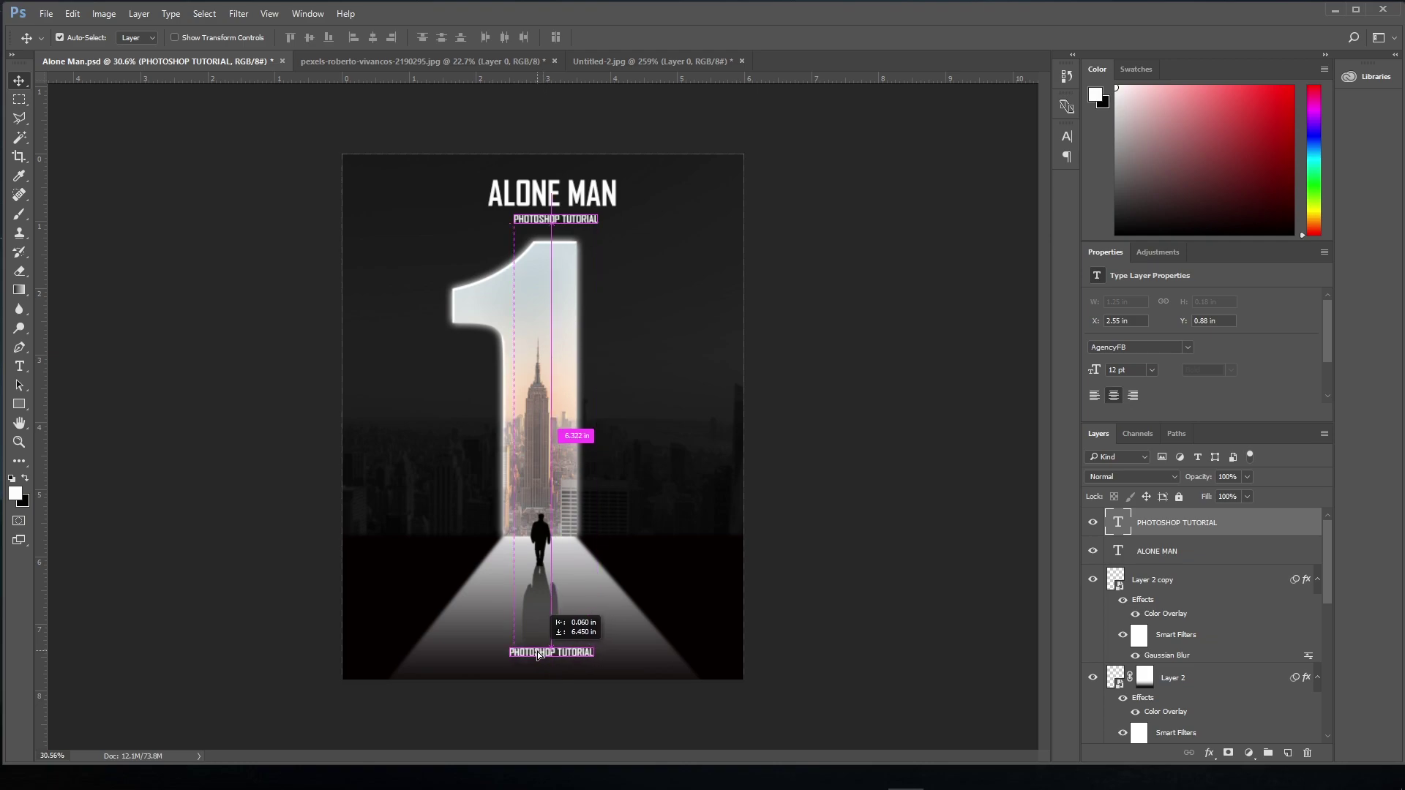
Place the bottom copy at the poster base and retype it as 'TECH WITH RISON'
{"action": "left_click_drag", "start_coordinate": [546, 656], "coordinate": [537, 658]}
{"action": "scroll", "coordinate": [536, 657], "scroll_direction": "up", "scroll_amount": 1}
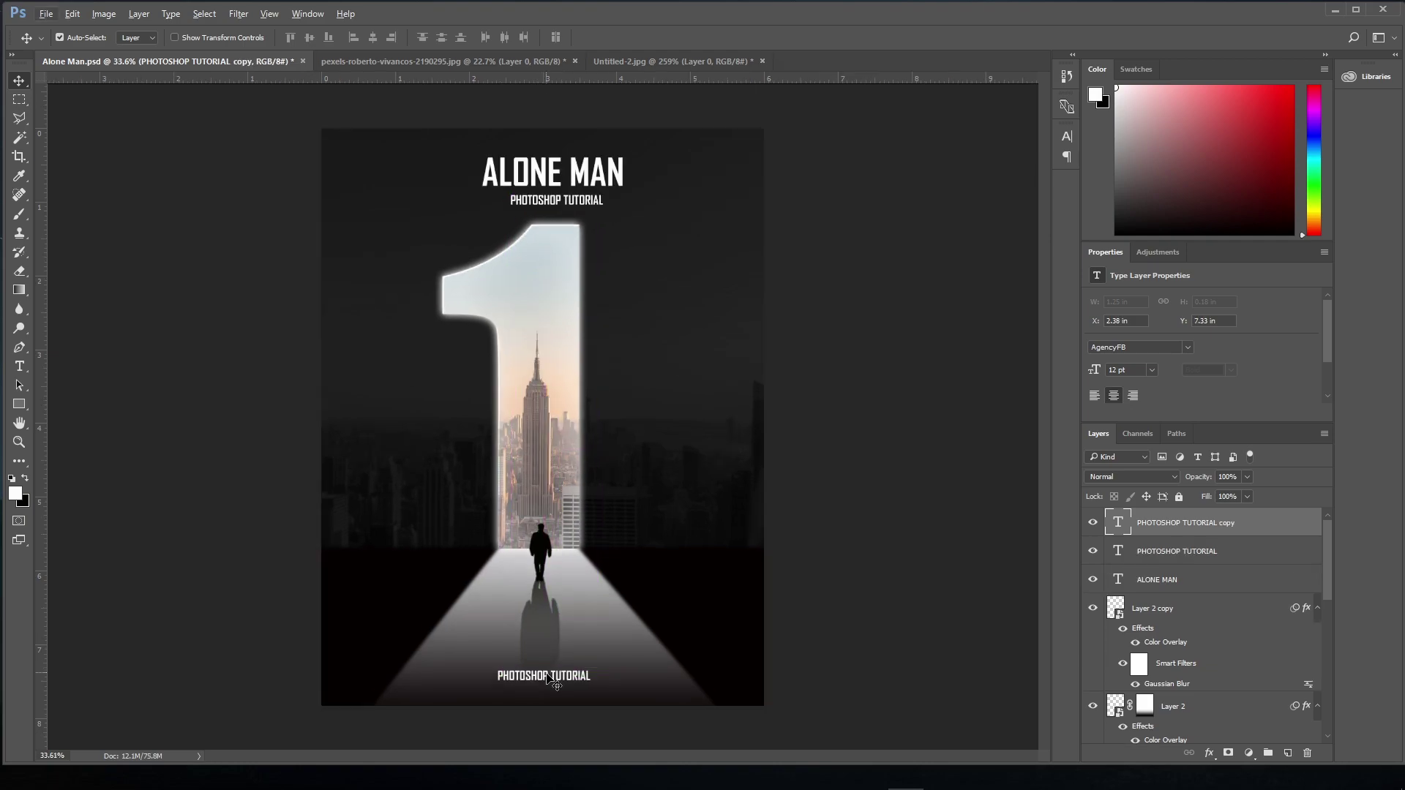
{"action": "left_click", "coordinate": [19, 366]}
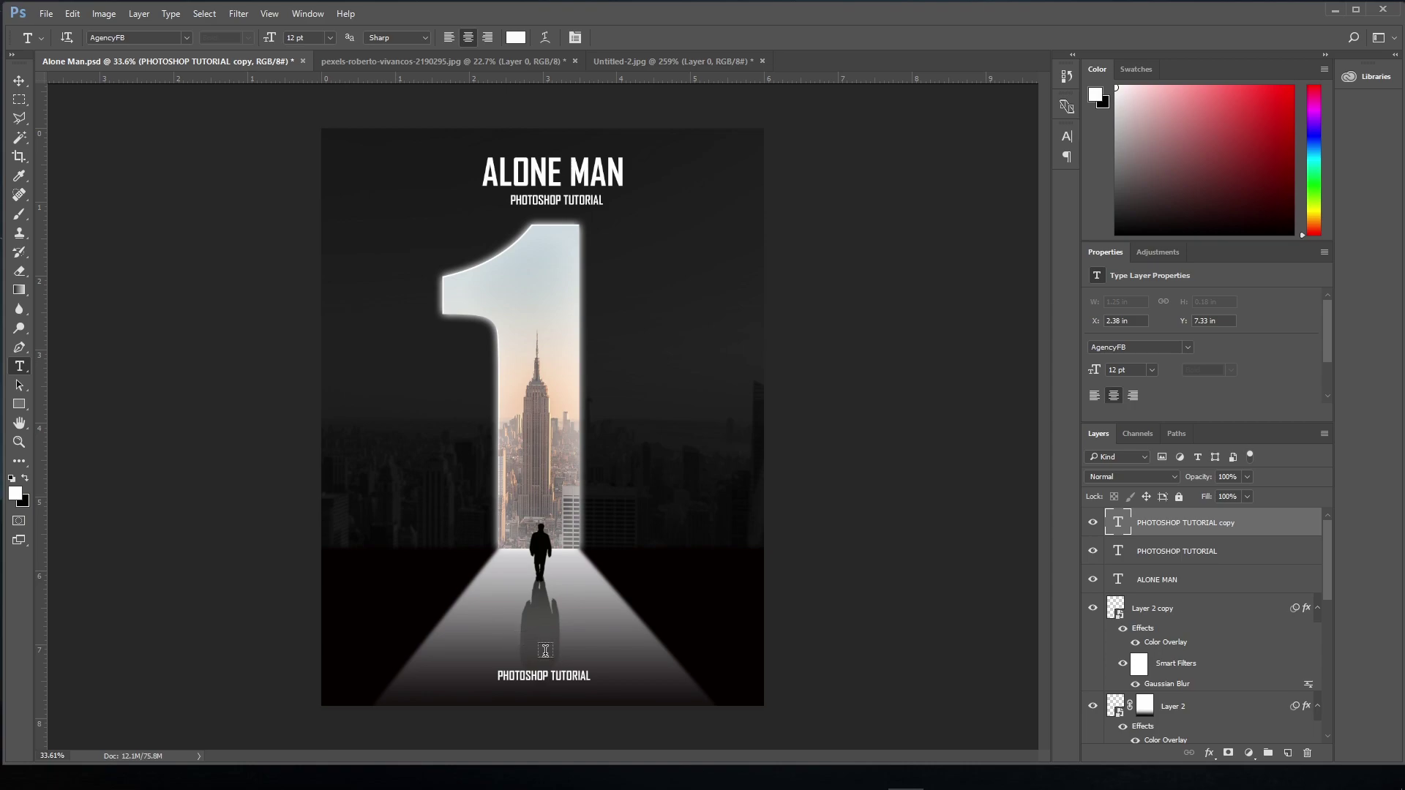
{"action": "left_click_drag", "start_coordinate": [590, 675], "coordinate": [492, 677]}
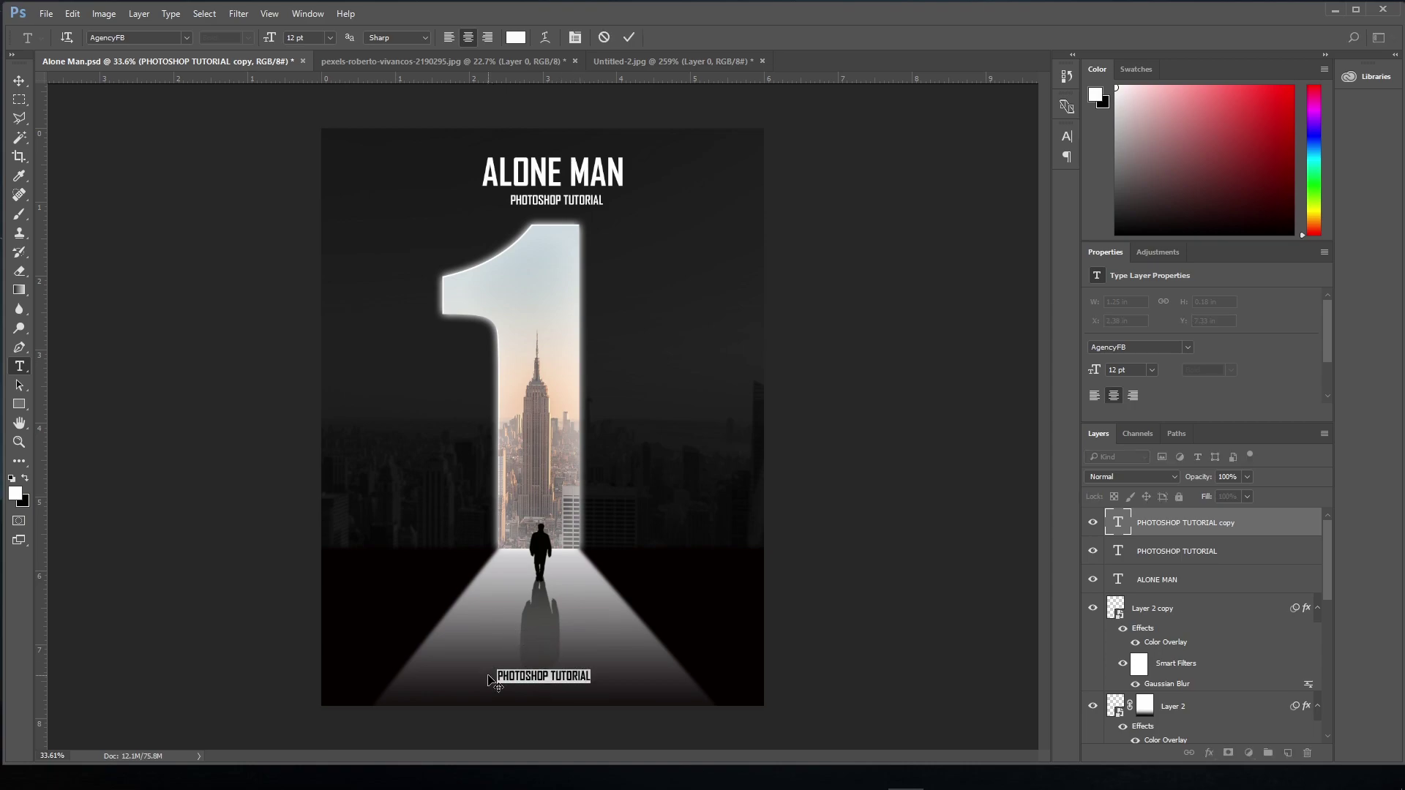
{"action": "type", "text": "Y"}
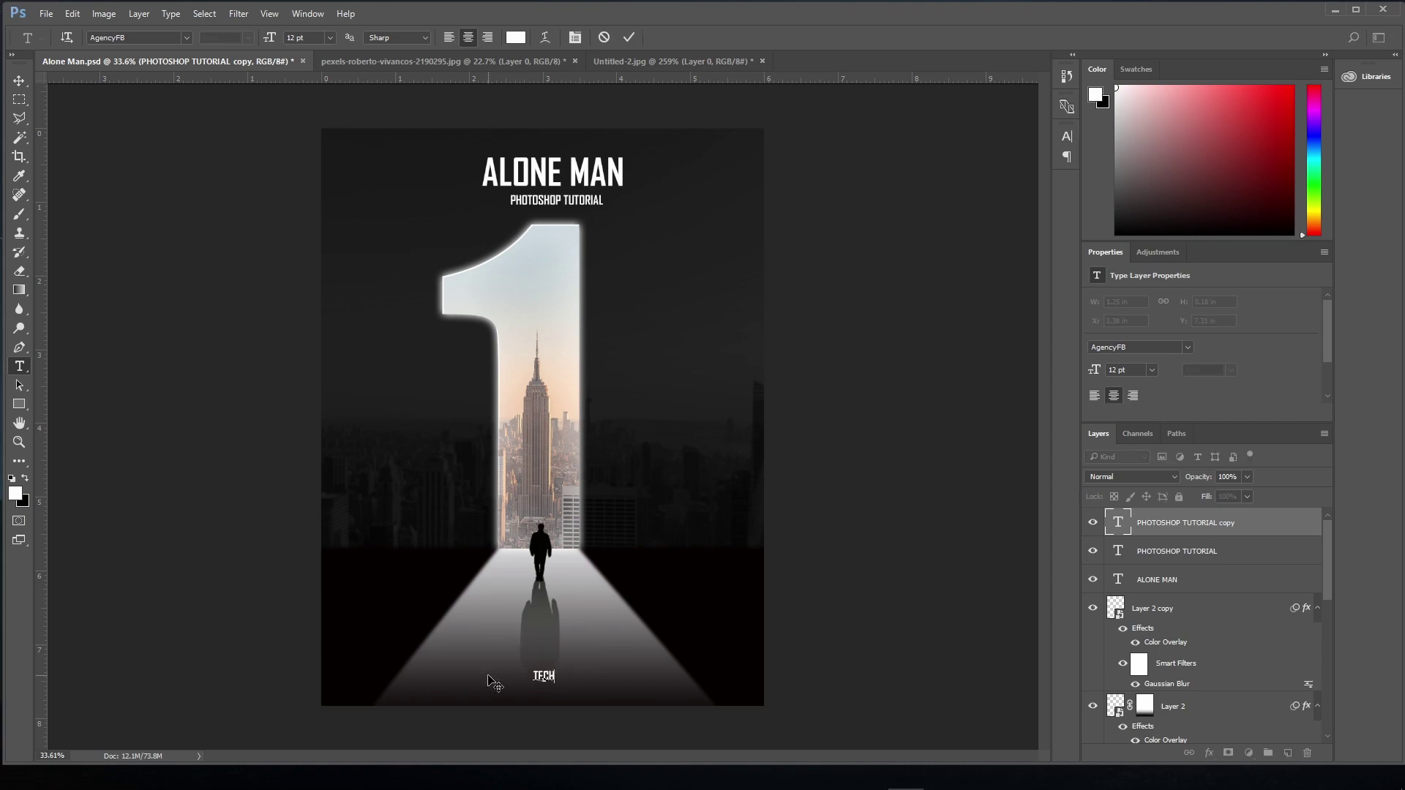
{"action": "type", "text": "H"}
{"action": "type", "text": " RISON"}
Set TECH WITH RISON's letter tracking to 200 and commit the text
{"action": "left_click_drag", "start_coordinate": [584, 677], "coordinate": [474, 679]}
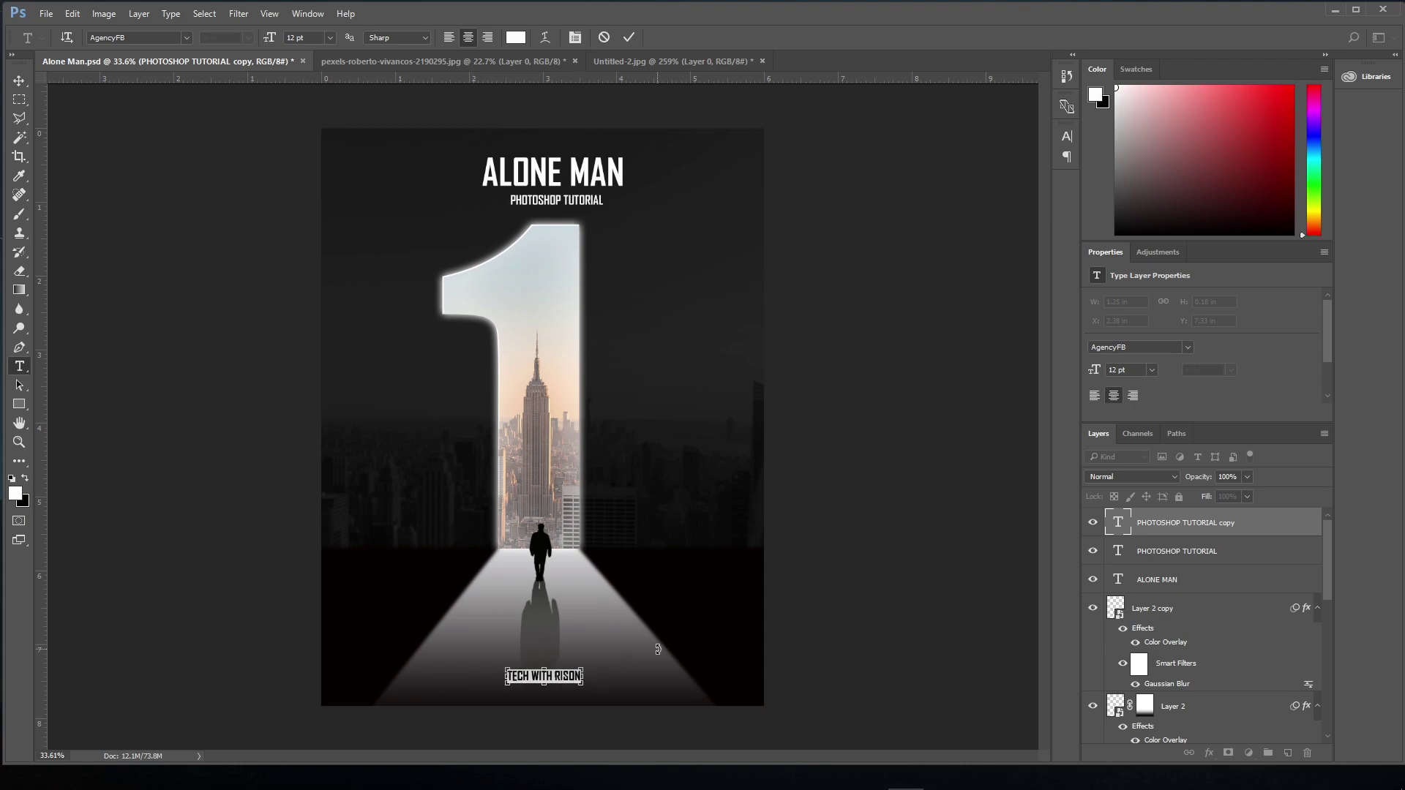
{"action": "key", "text": "ctrl+t"}
{"action": "left_click", "coordinate": [1039, 191]}
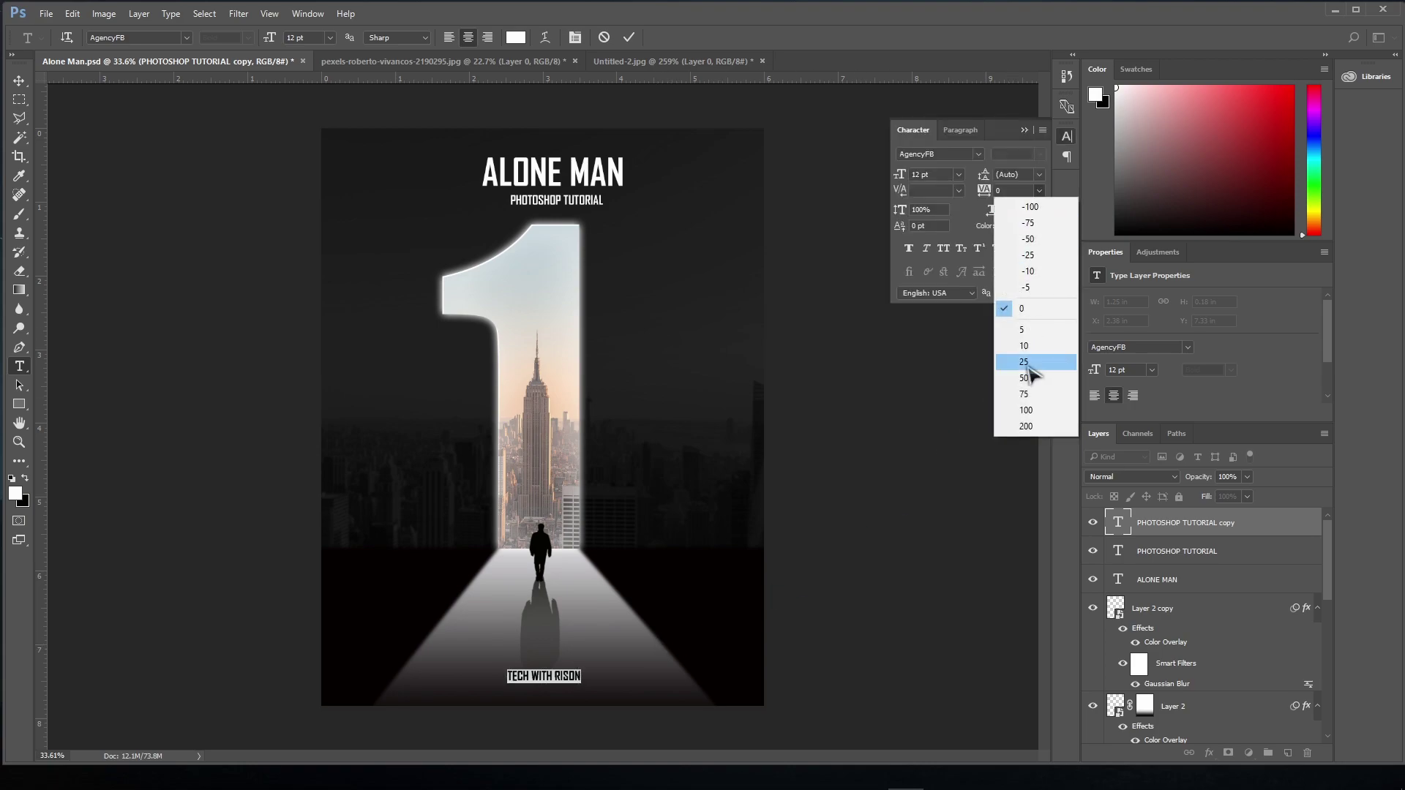
{"action": "left_click", "coordinate": [1025, 426]}
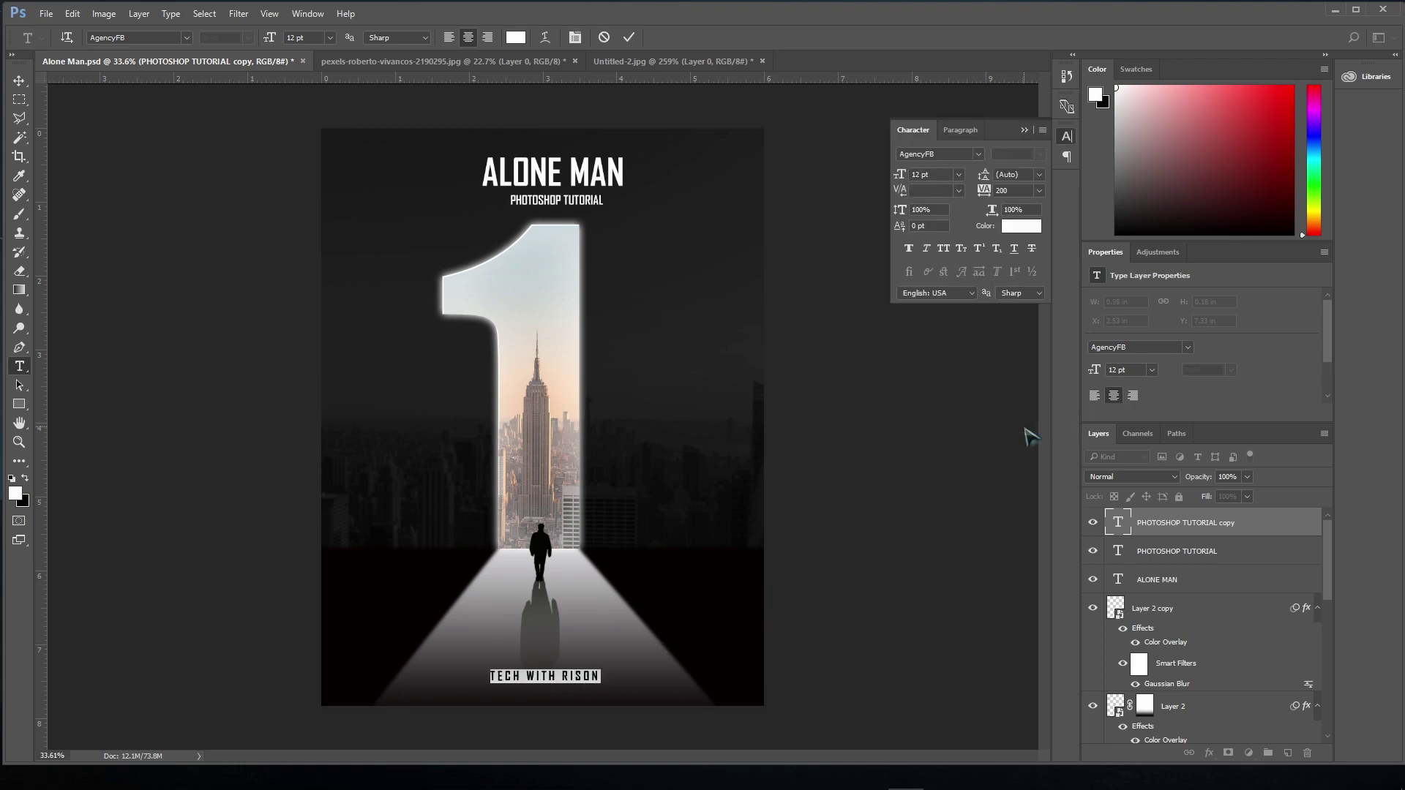
{"action": "left_click", "coordinate": [629, 36]}
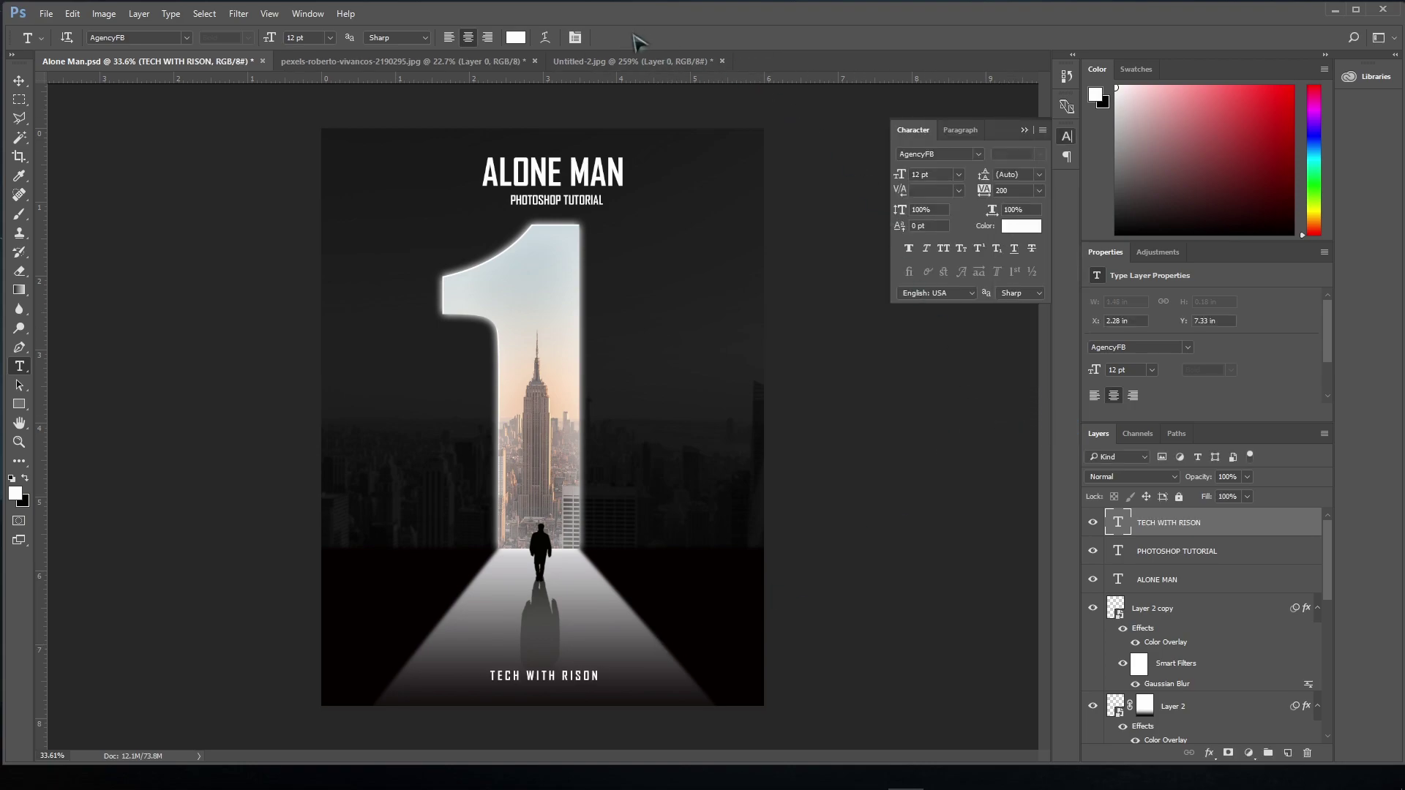
{"action": "left_click", "coordinate": [19, 81]}
Nudge TECH WITH RISON up slightly, keeping it horizontally centred
{"action": "left_click_drag", "start_coordinate": [530, 682], "coordinate": [529, 677]}
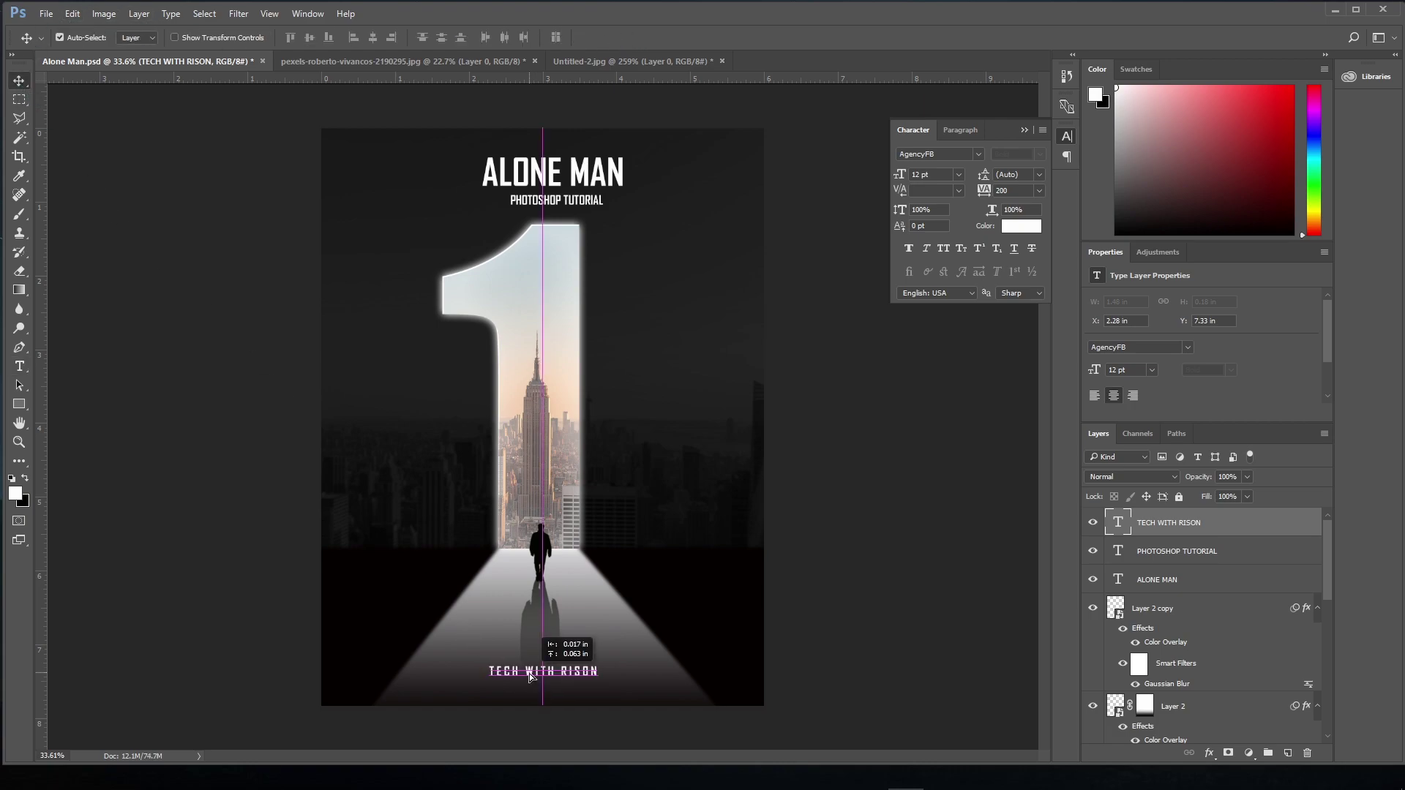